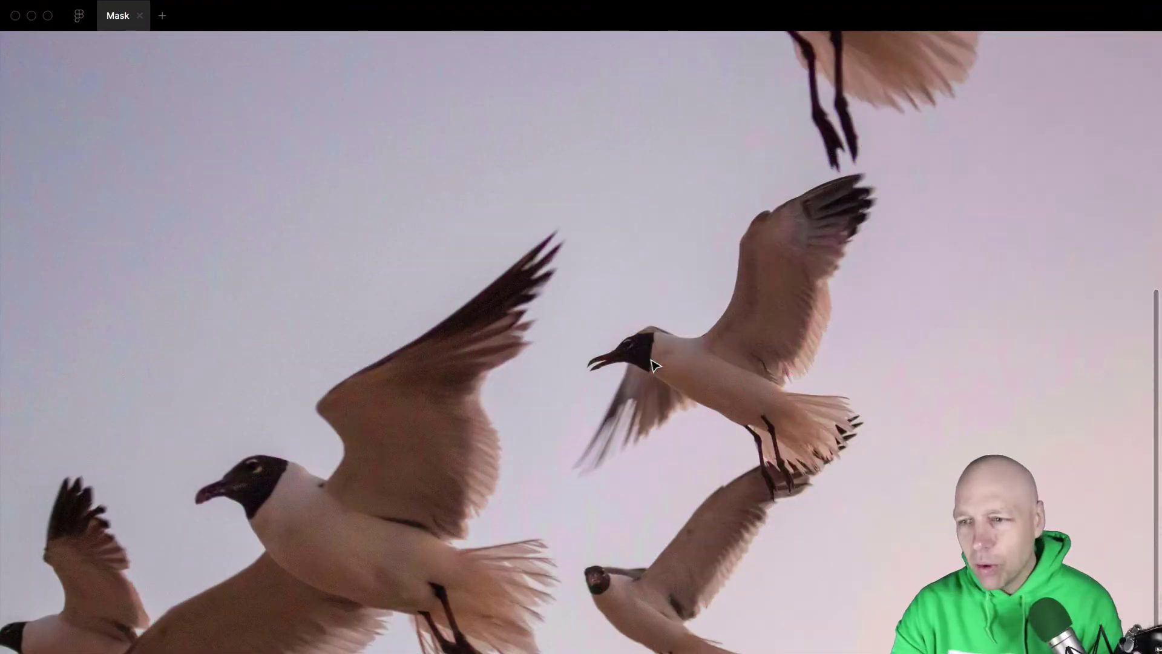
# - Look up the Remove BG plugin among the Community plugin results for "remove" and view its page
pyautogui.scroll(-5, 644, 422)
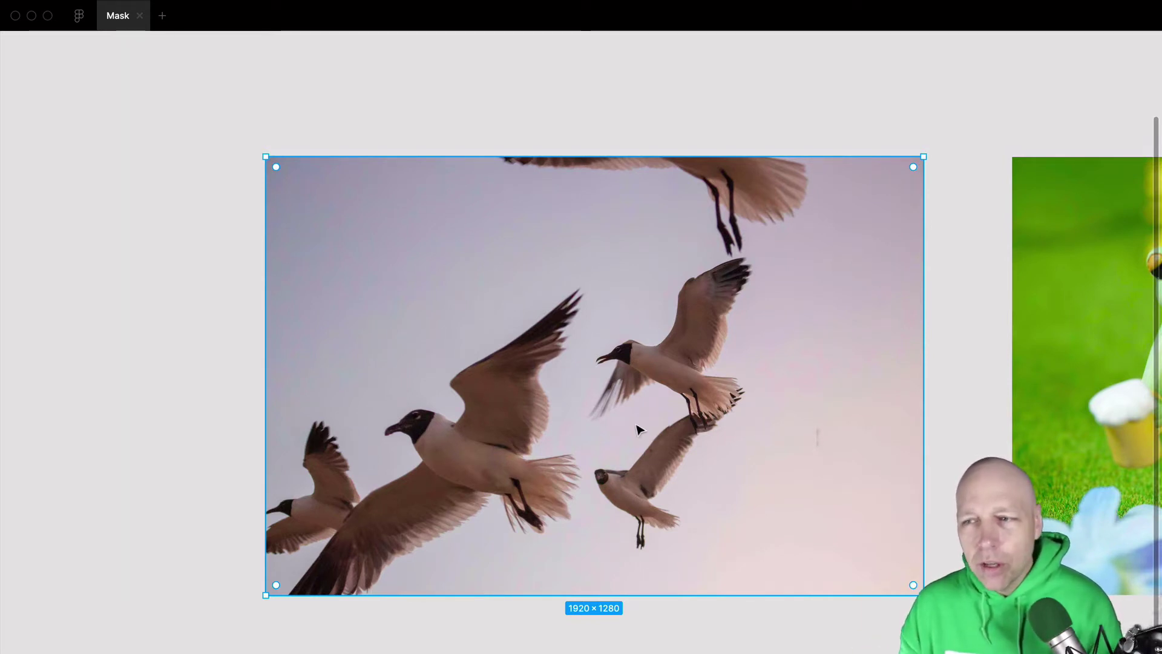
pyautogui.click(494, 113)
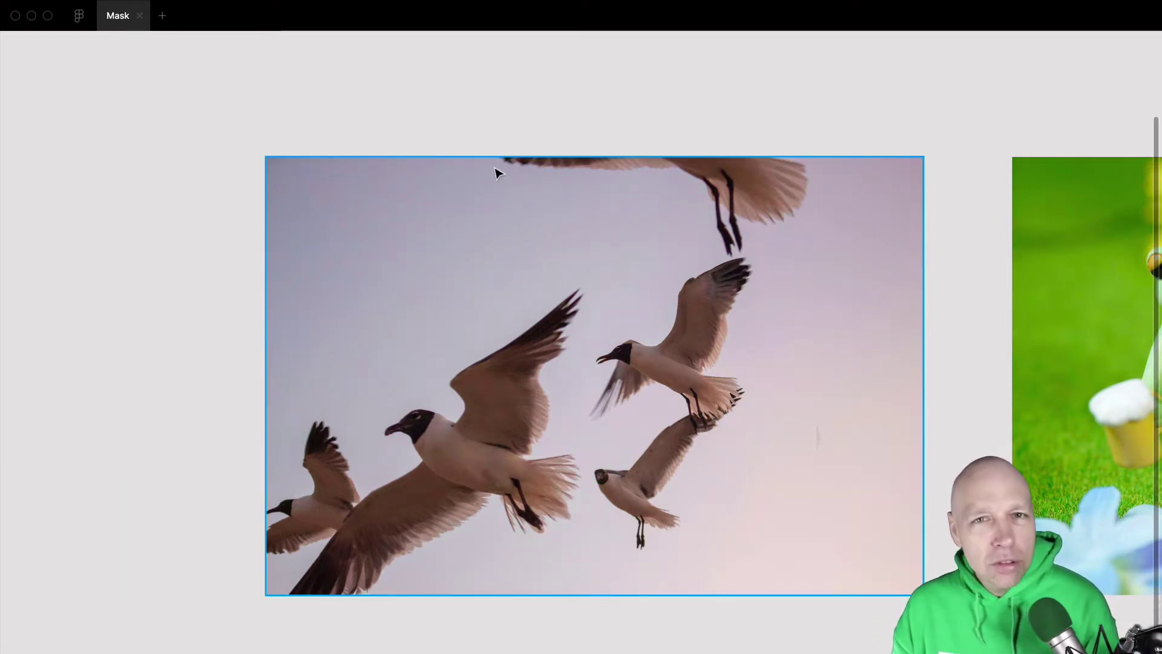
pyautogui.click(82, 21)
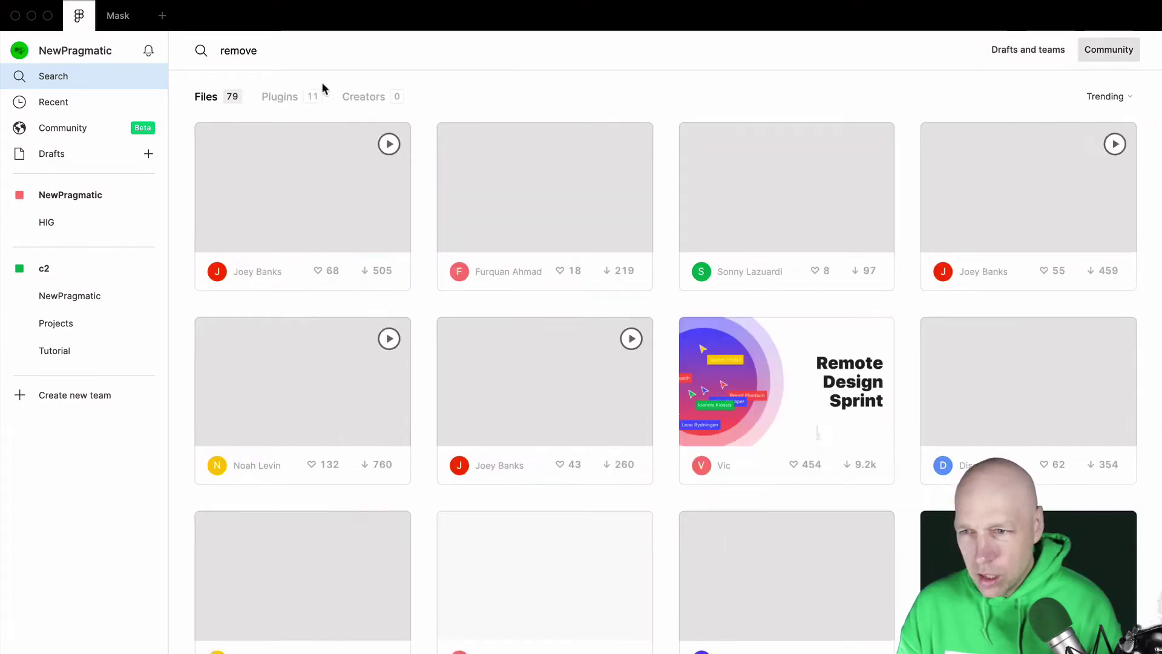
pyautogui.click(276, 98)
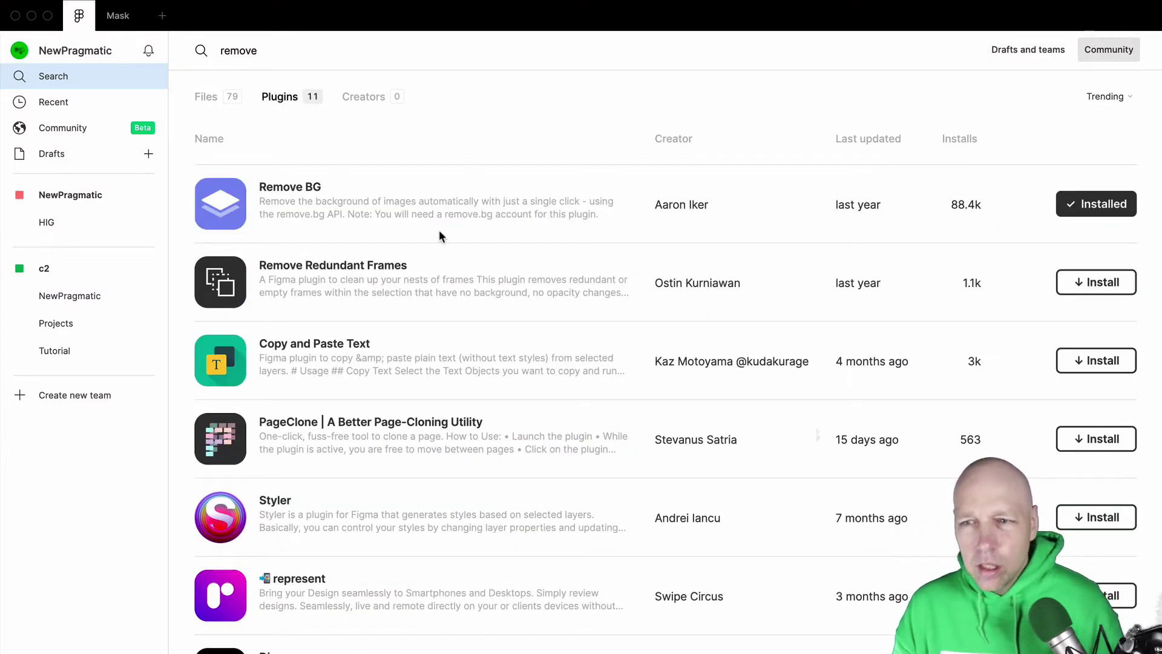
pyautogui.click(289, 188)
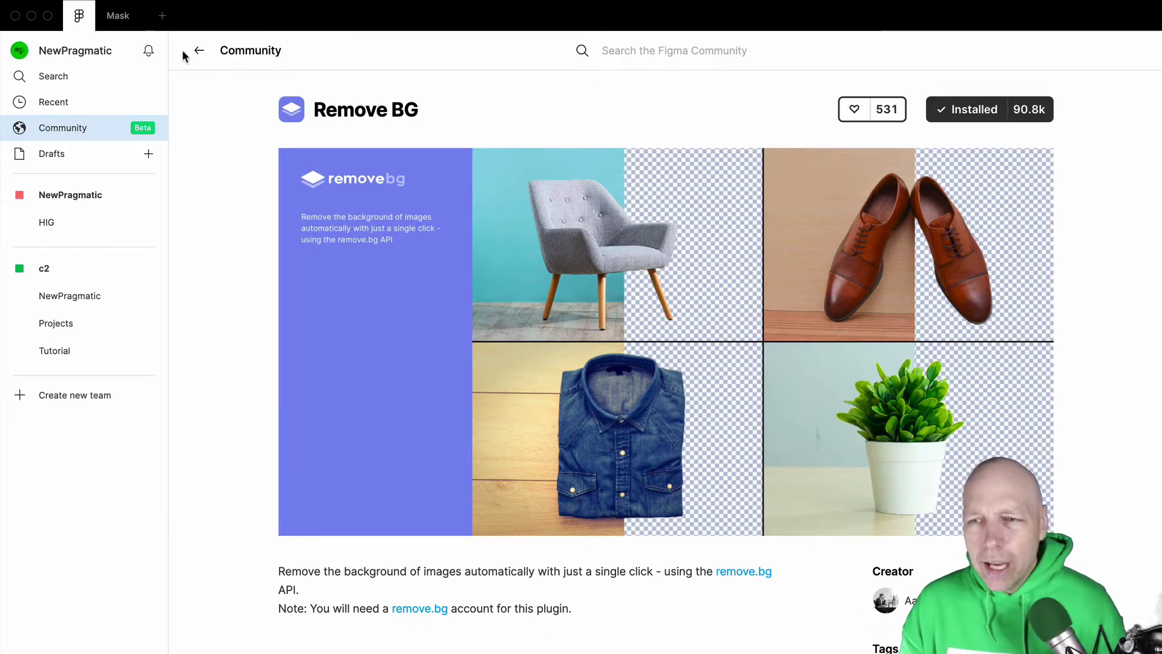
# - Return to the Mask file and run the Remove BG plugin on the seagull photo
pyautogui.click(117, 17)
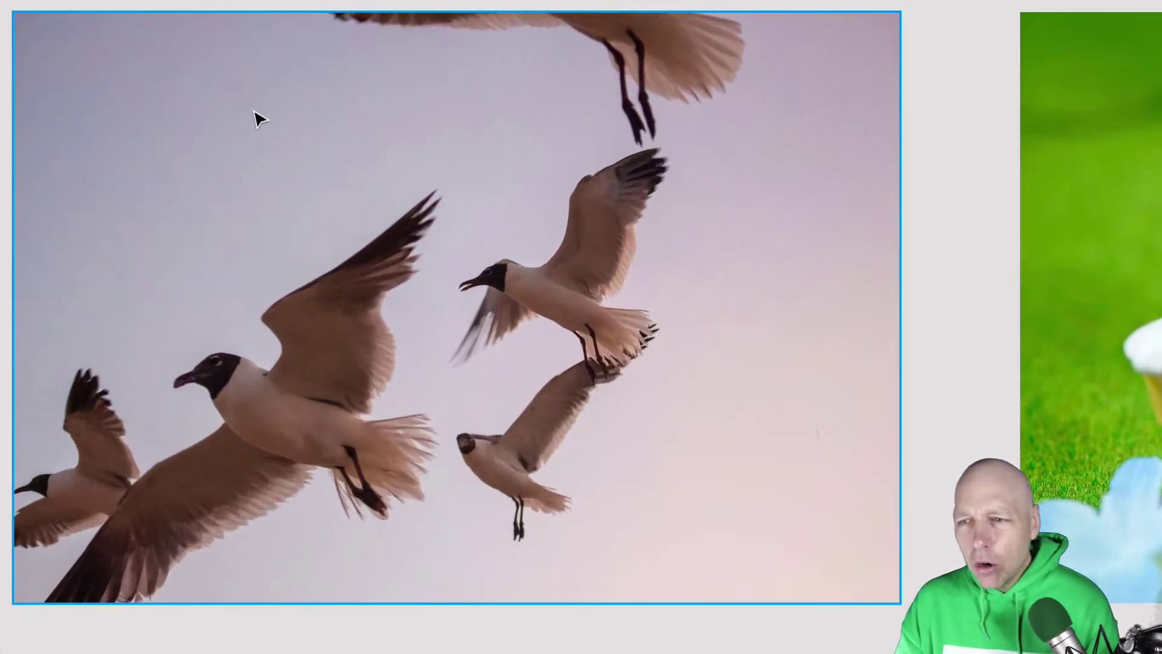
pyautogui.rightClick(255, 112)
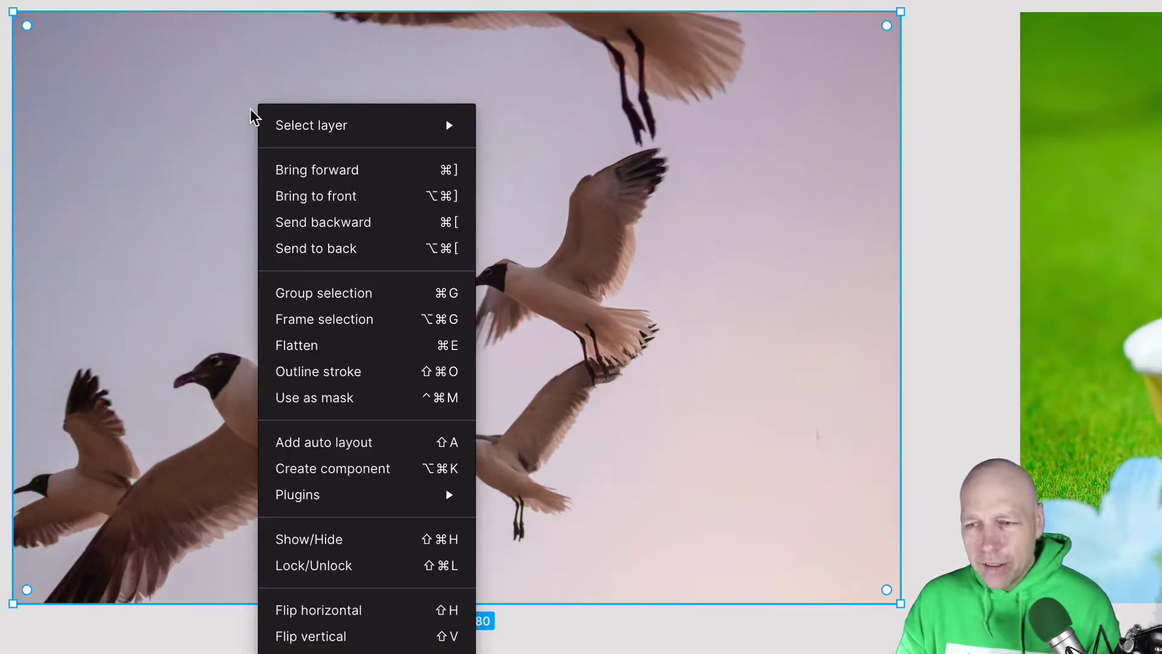
pyautogui.moveTo(348, 498)
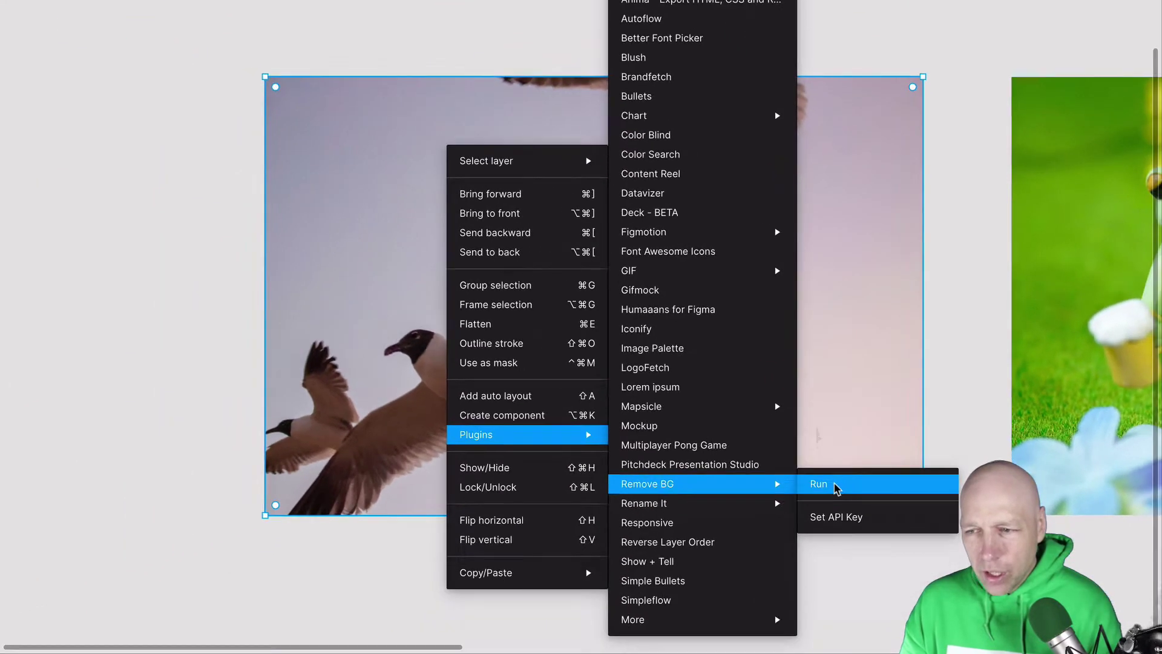
pyautogui.click(793, 563)
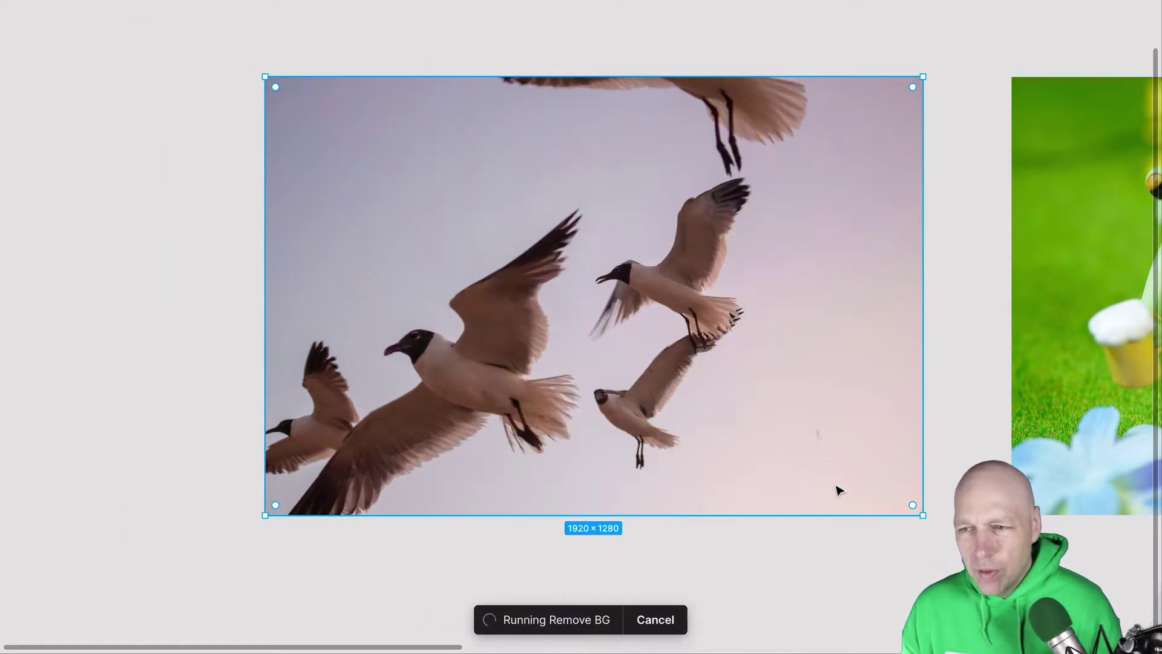
pyautogui.click(837, 489)
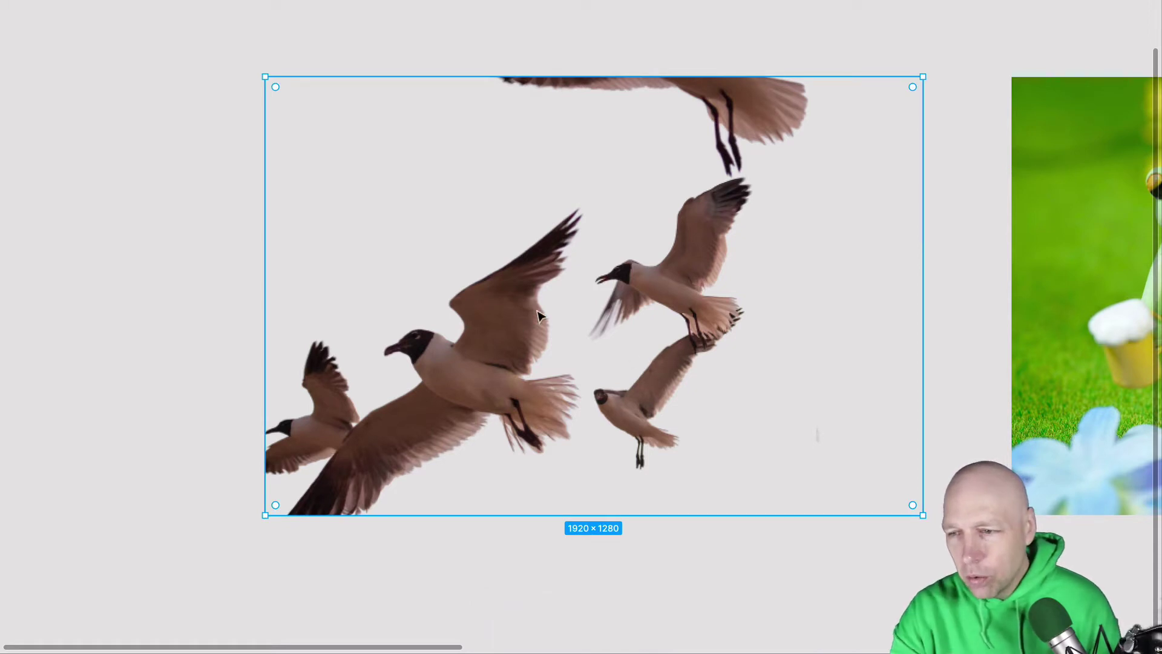
# - Examine the cut-out edges of the seagulls, especially around the large gull's head and beak
pyautogui.scroll(10, 649, 444)
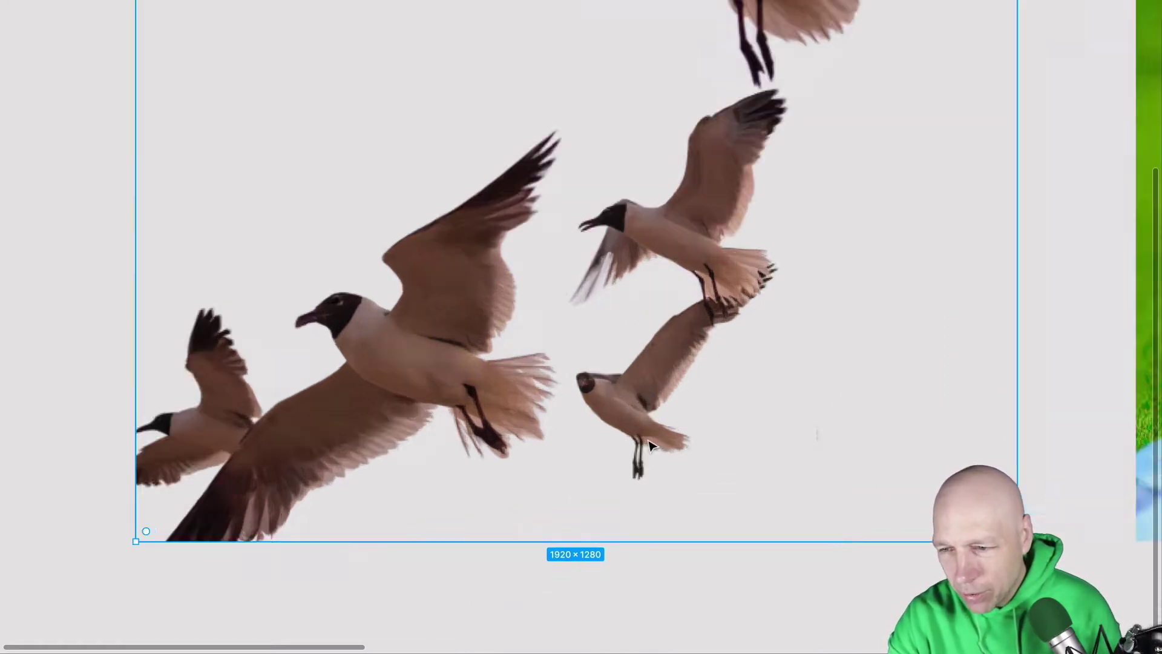
pyautogui.scroll(-8, 649, 445)
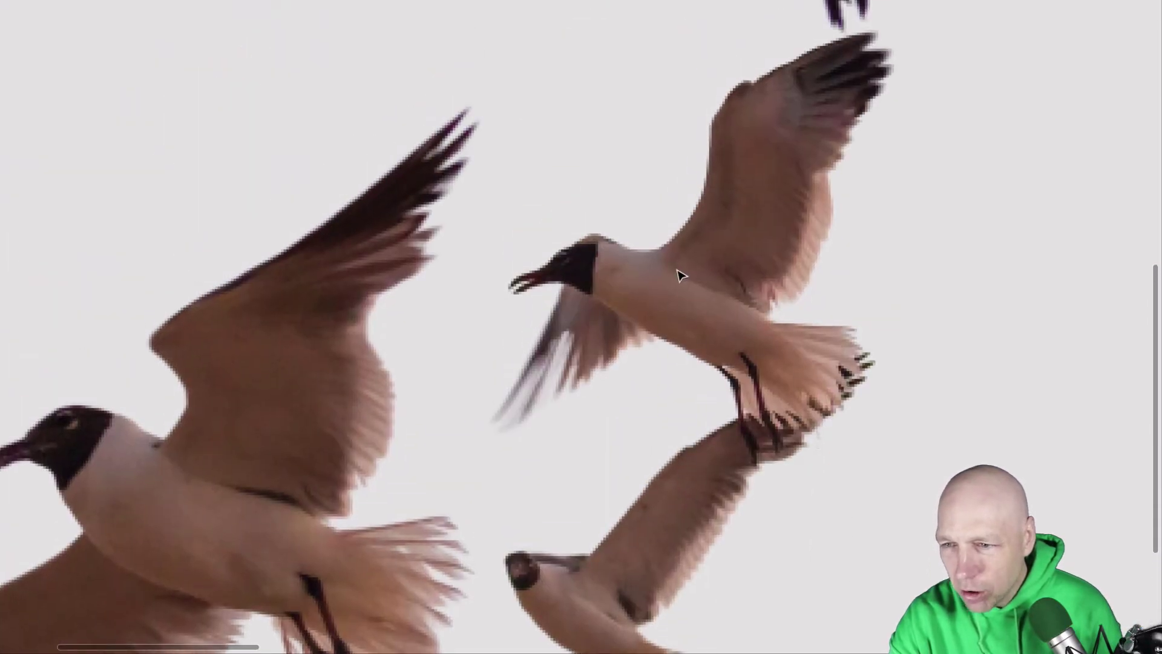
pyautogui.scroll(5, 679, 274)
pyautogui.scroll(-5, 679, 276)
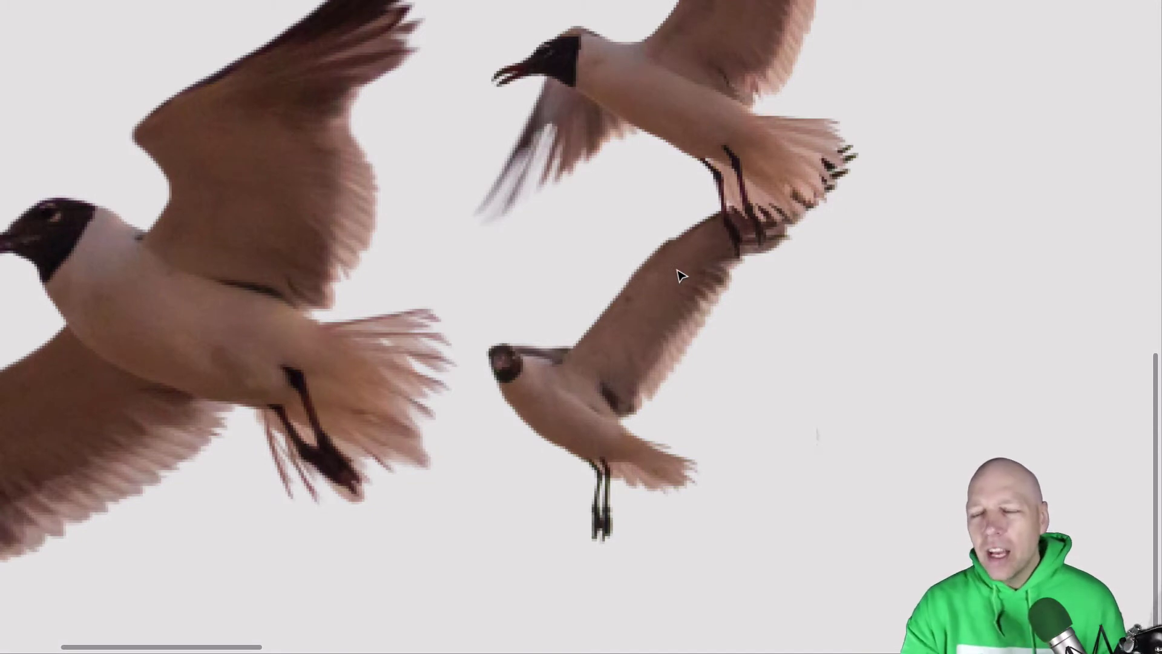
pyautogui.scroll(-3, 681, 275)
pyautogui.scroll(-2, 681, 276)
pyautogui.scroll(2, 681, 276)
pyautogui.scroll(1, 681, 276)
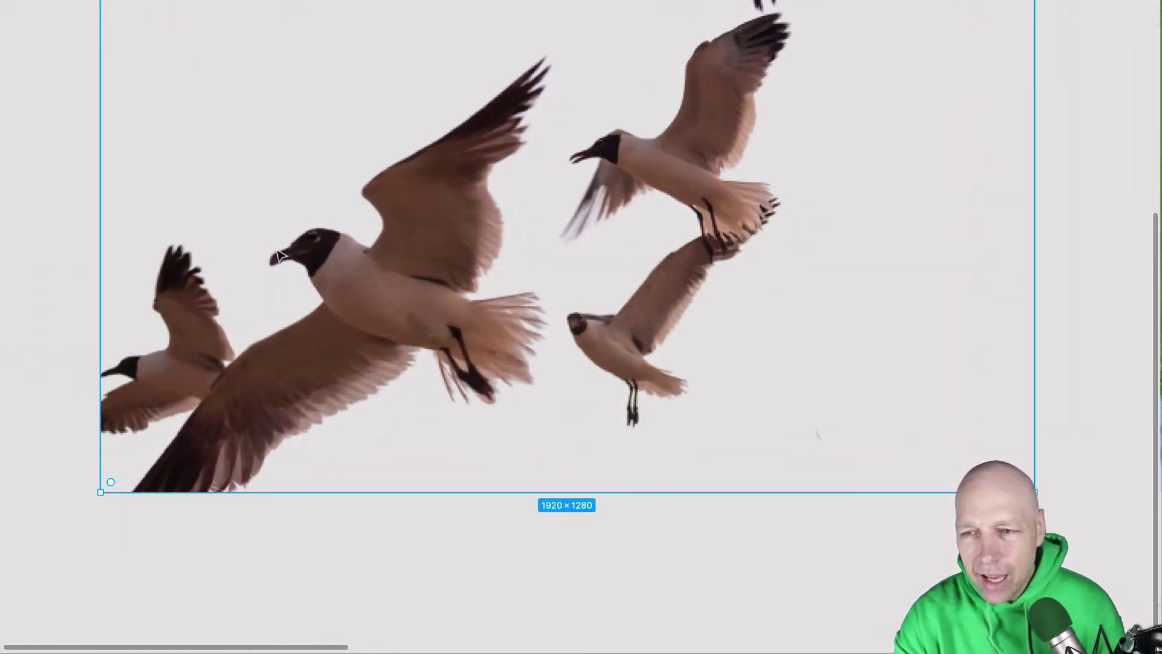
pyautogui.scroll(5, 279, 254)
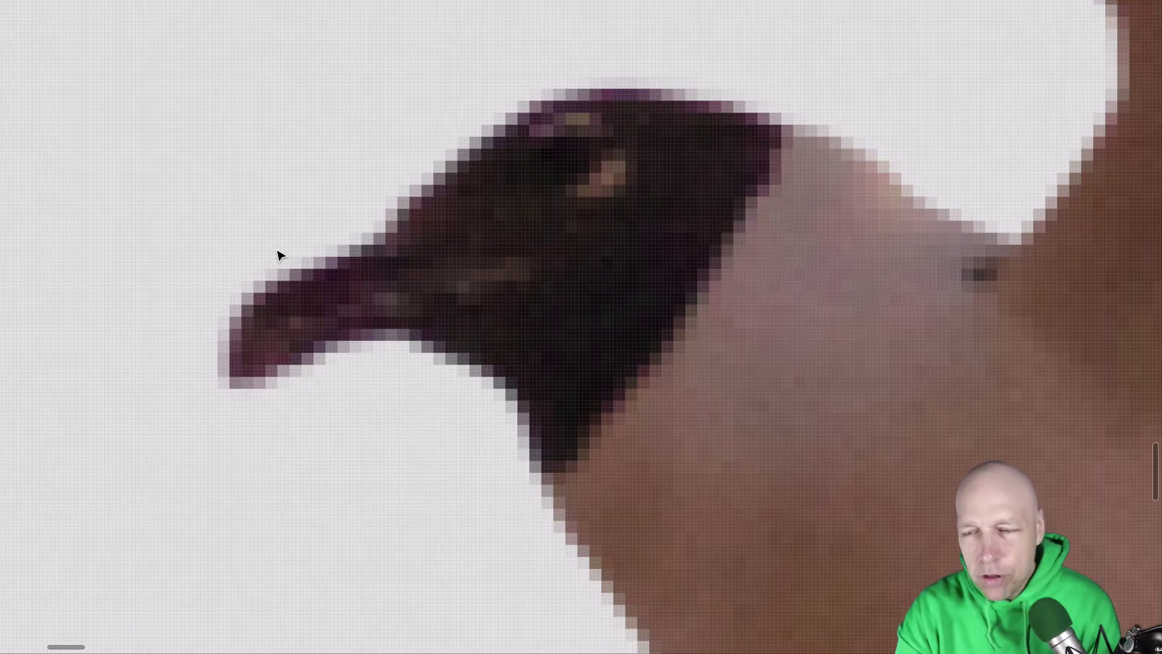
pyautogui.scroll(-5, 279, 254)
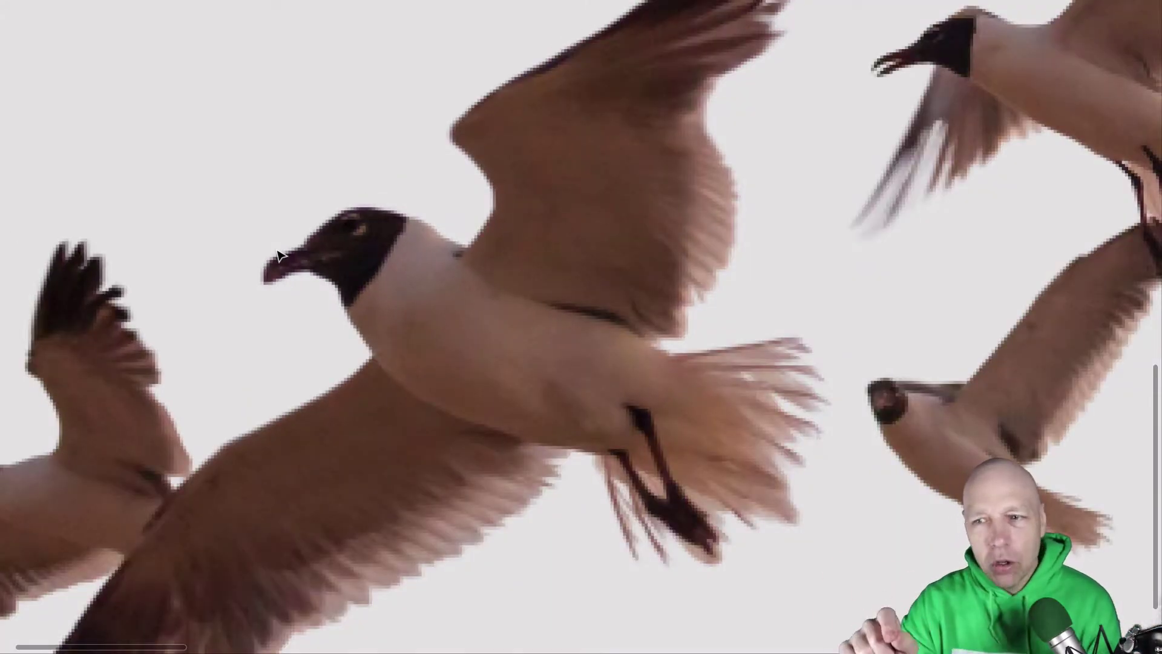
# - Undo the background removal and compare the large gull's head in the original photo
pyautogui.scroll(5, 279, 254)
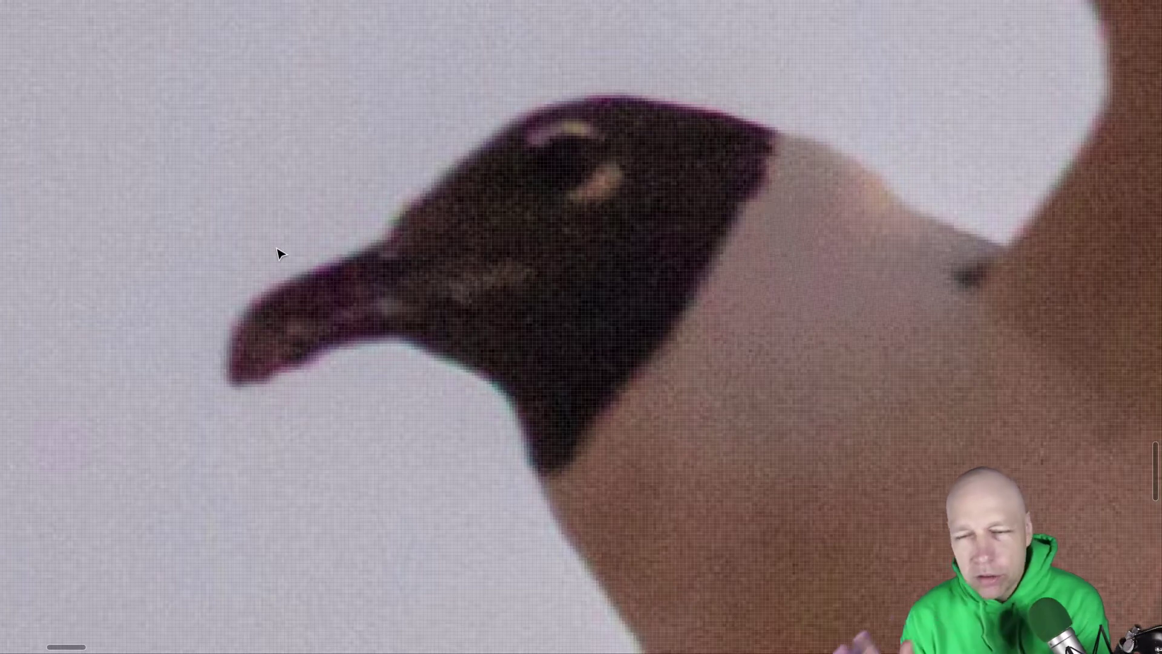
pyautogui.scroll(-10, 280, 254)
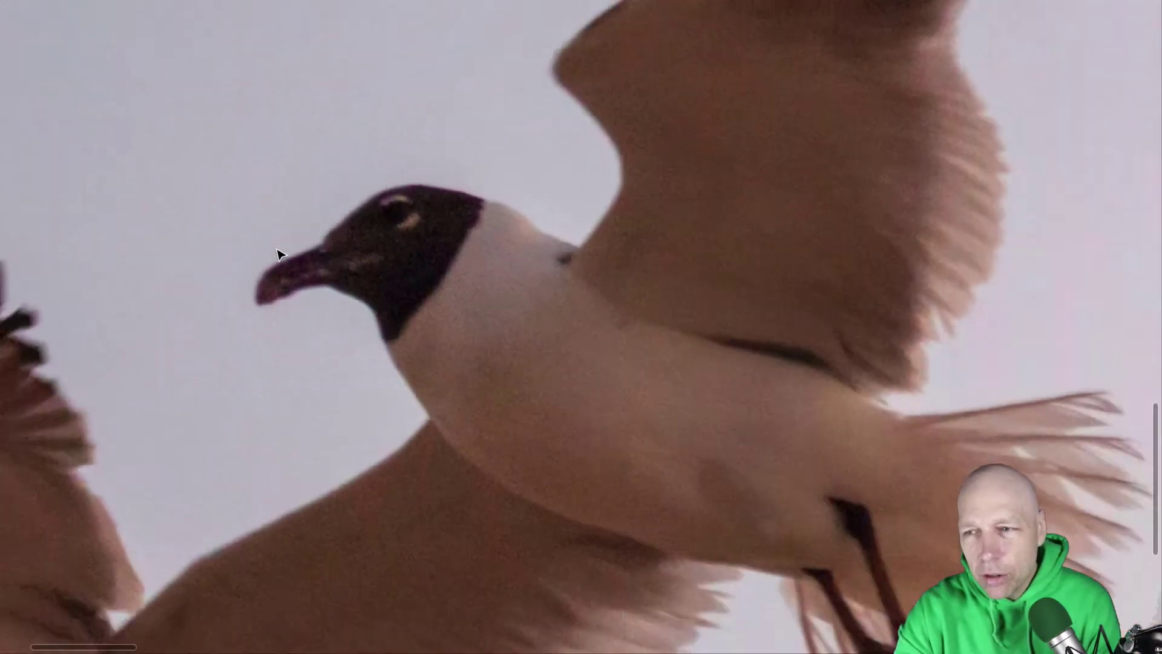
pyautogui.scroll(1, 280, 255)
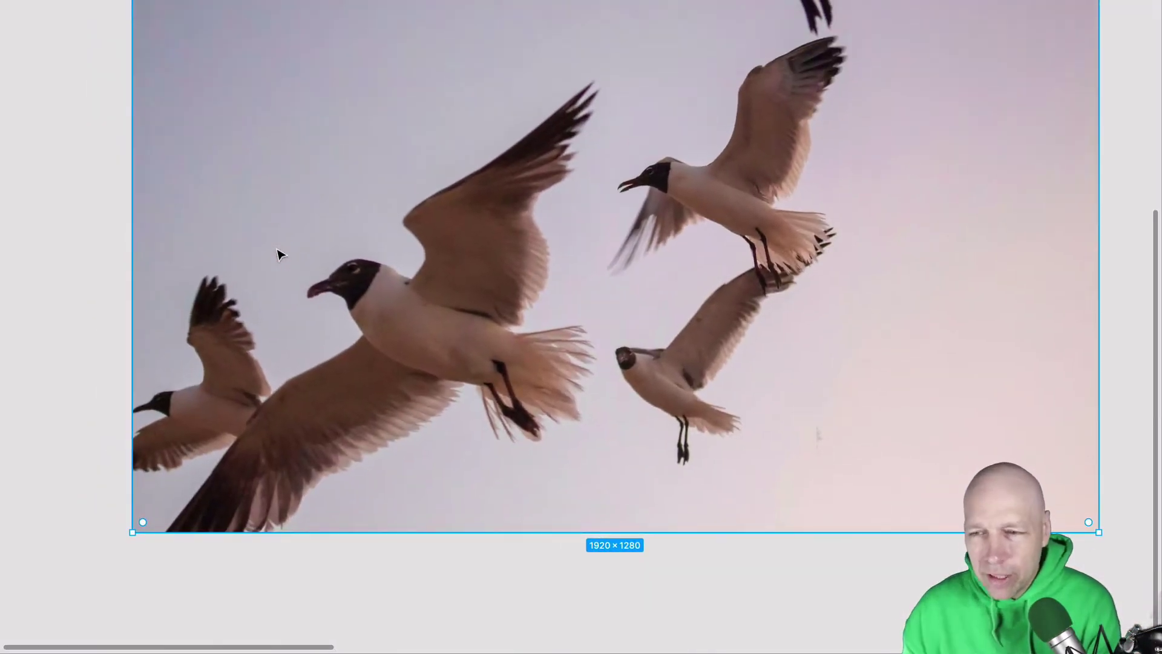
# - Run the Remove BG plugin again on the restored seagull photo
pyautogui.rightClick(356, 267)
pyautogui.moveTo(489, 503)
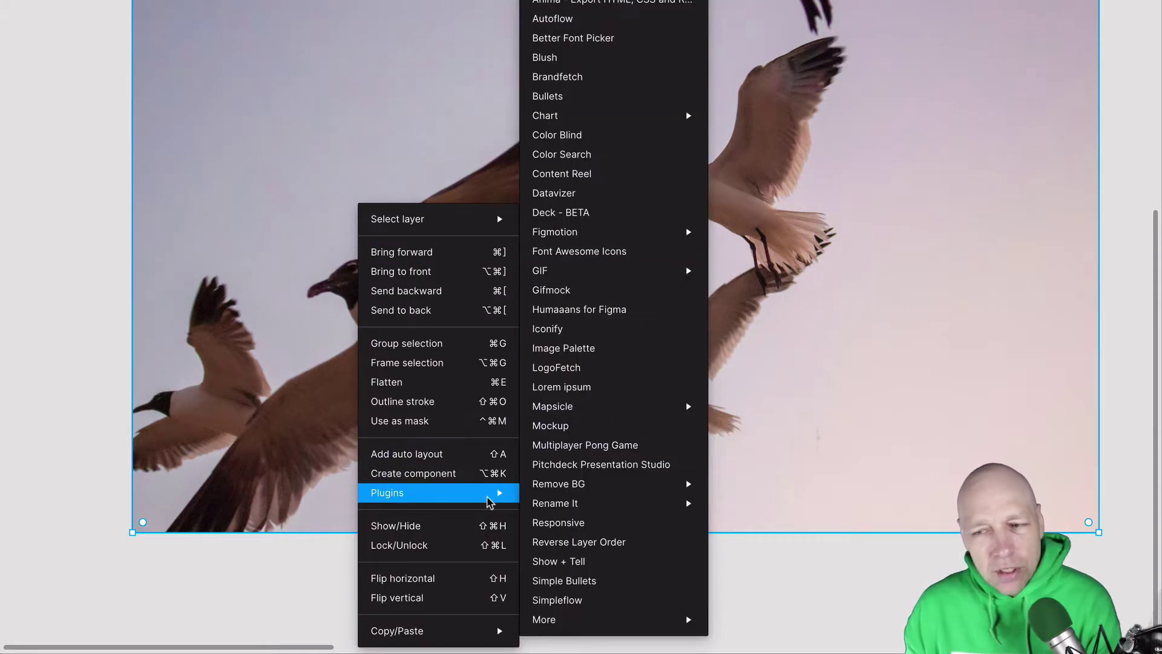
pyautogui.moveTo(554, 492)
pyautogui.click(806, 484)
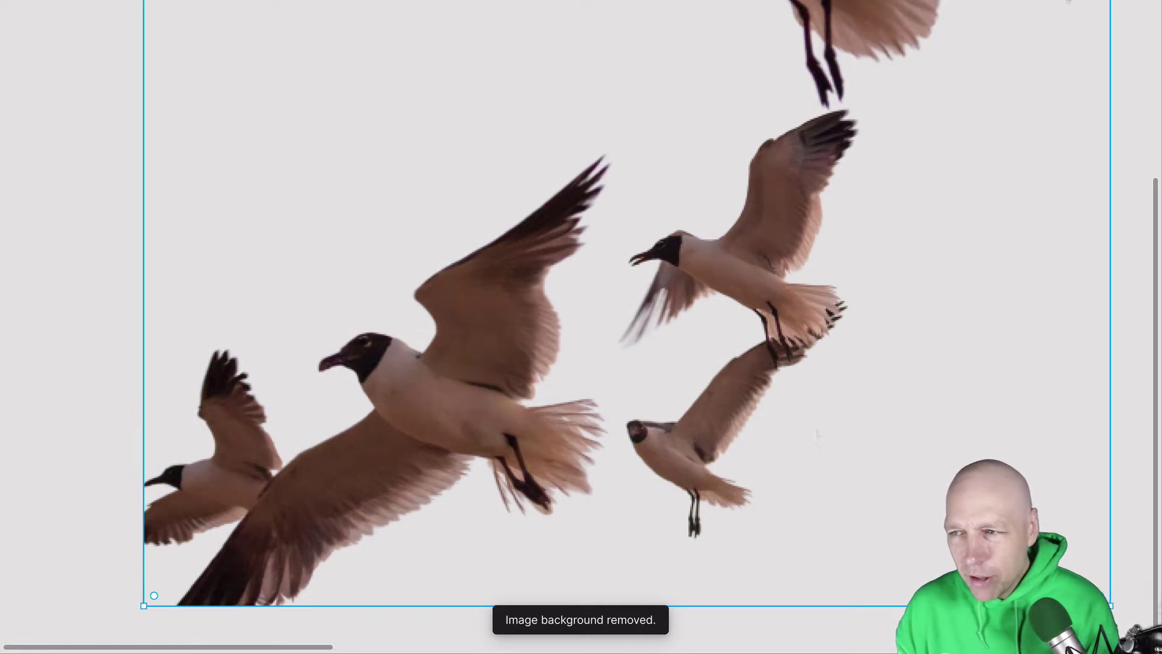
# - Scale the cut-out seagull image down to about 678 × 452
pyautogui.moveTo(1109, 0); pyautogui.dragTo(753, 179)
pyautogui.click(817, 221)
pyautogui.click(694, 245)
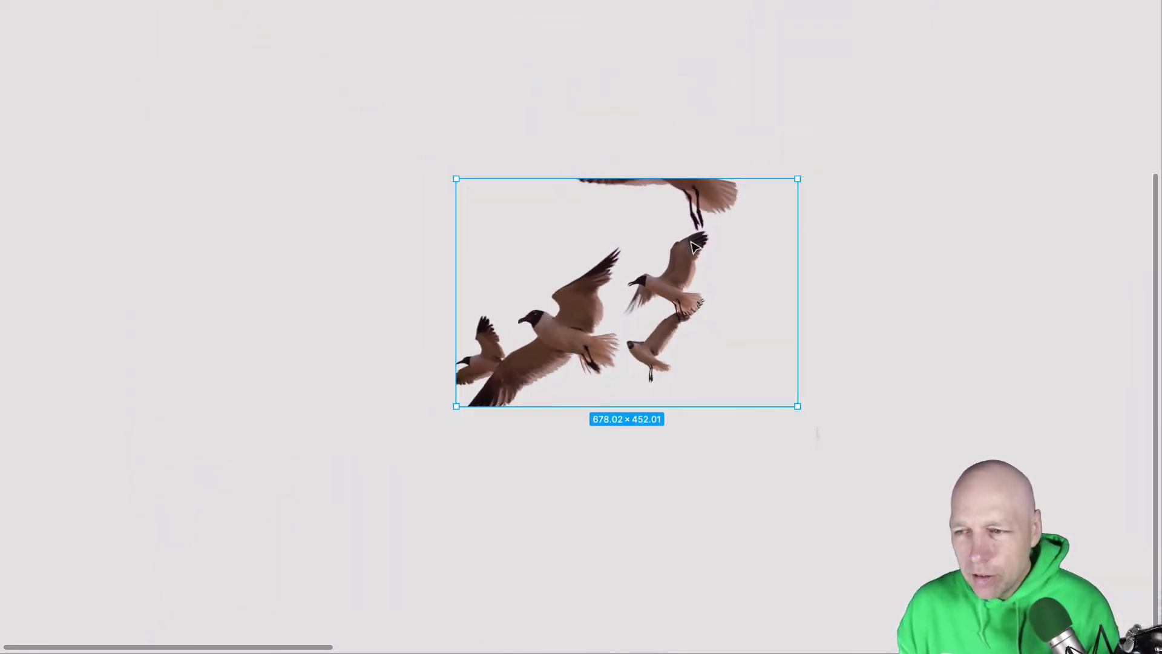
# - Bring back the interface panels and crop the uppermost bird off the seagull image, leaving a height of about 346
pyautogui.hotkey('ctrl', '\\')
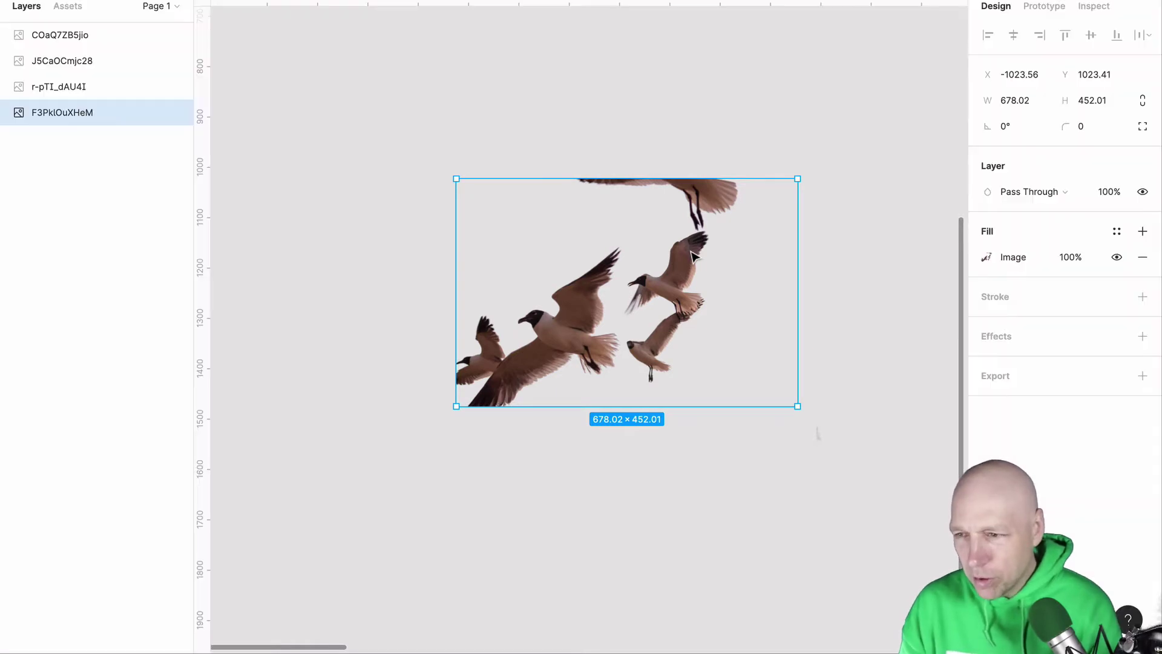
pyautogui.click(987, 256)
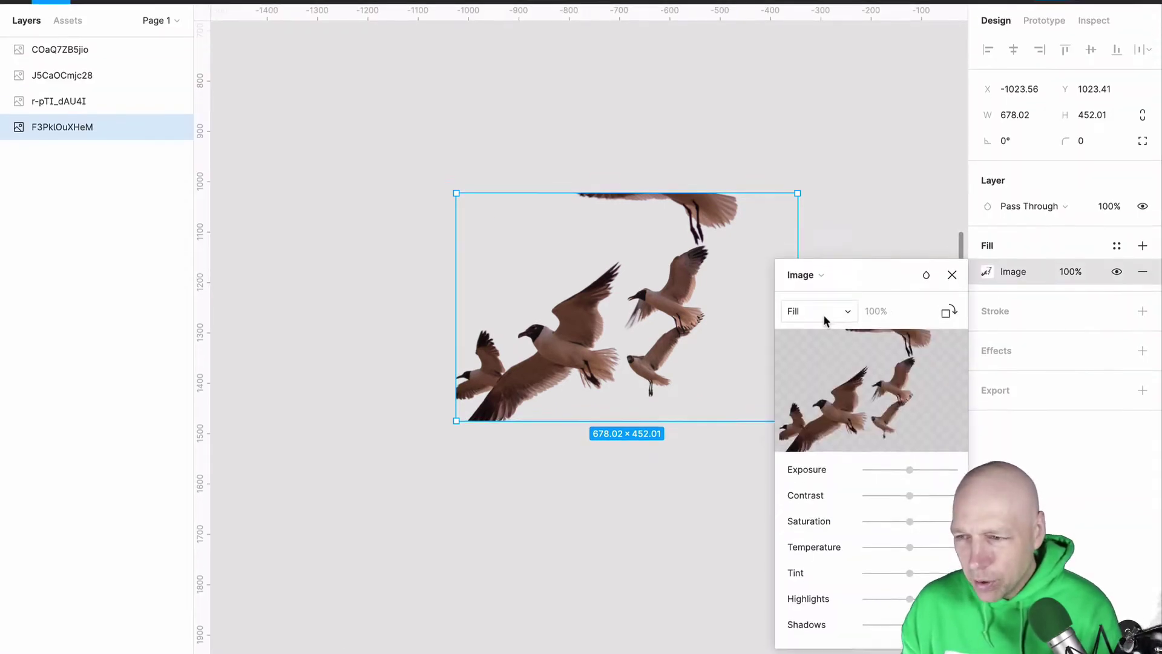
pyautogui.click(811, 298)
pyautogui.click(830, 376)
pyautogui.moveTo(627, 230); pyautogui.dragTo(628, 274)
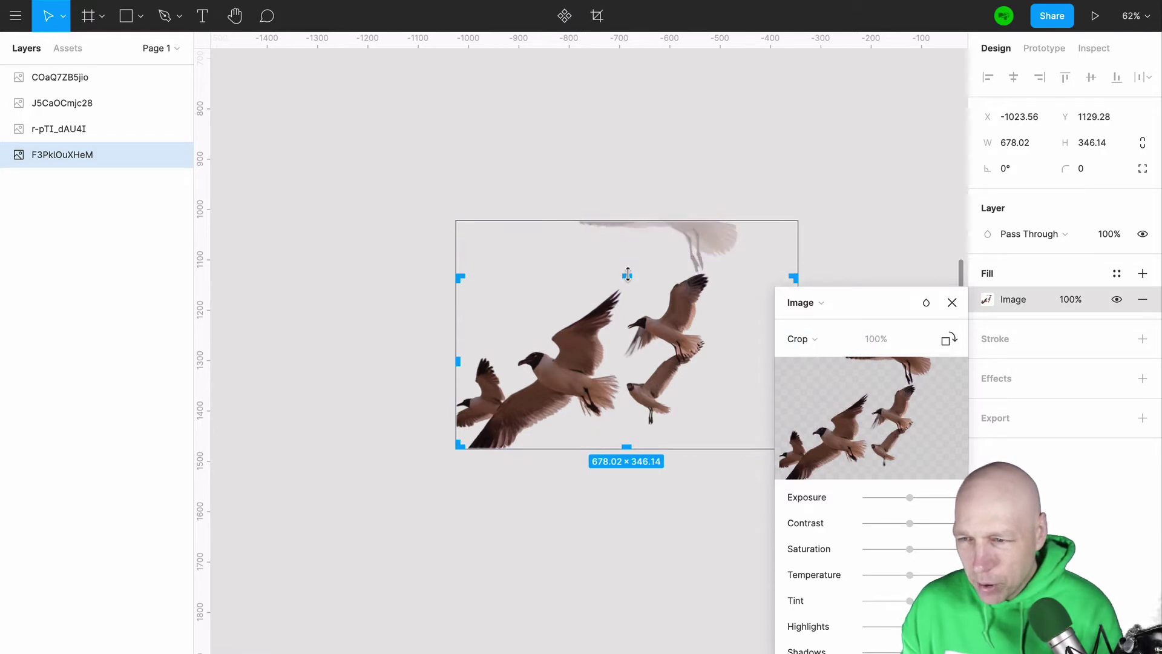
pyautogui.click(641, 177)
pyautogui.click(682, 343)
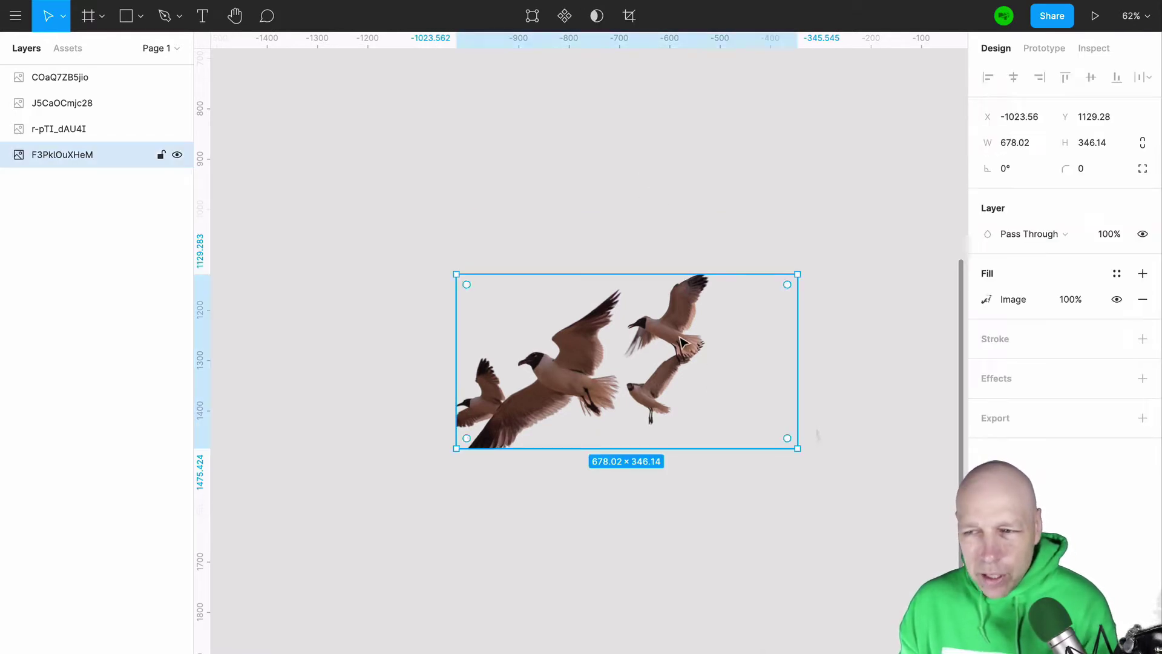
# - Draw a rectangle about 812 × 476 over the seagulls and fill it with light cyan E0FFFF
pyautogui.press('r')
pyautogui.moveTo(298, 208)
pyautogui.mouseDown()
pyautogui.moveTo(693, 426)
pyautogui.moveTo(706, 448)
pyautogui.mouseUp()
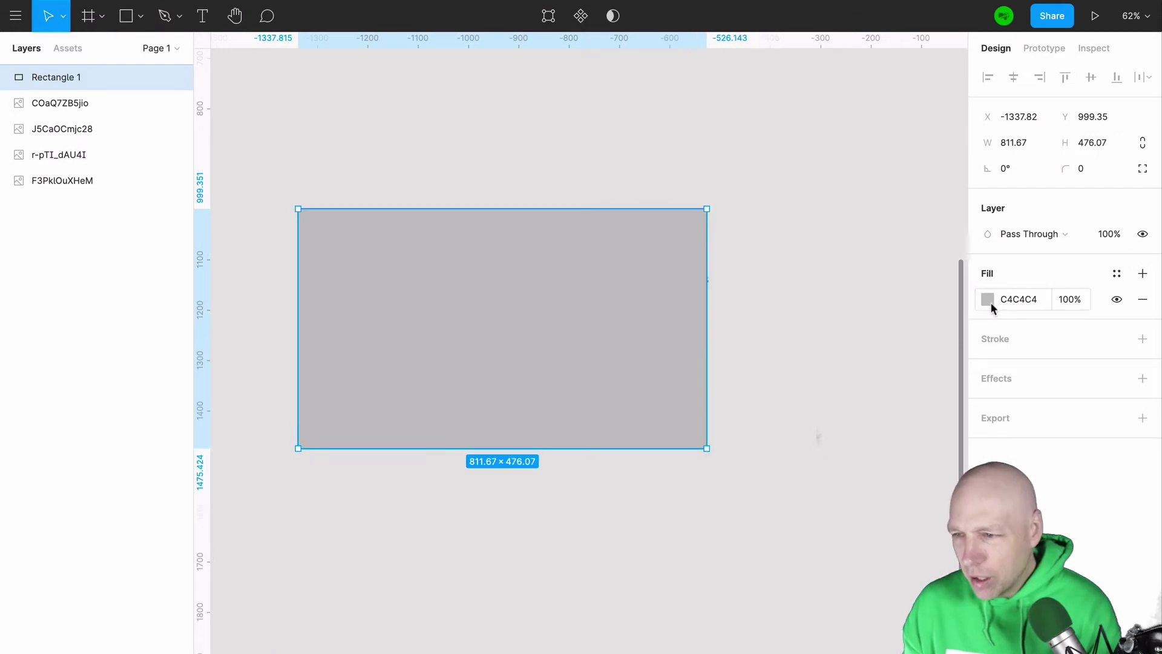
pyautogui.click(989, 302)
pyautogui.moveTo(832, 511); pyautogui.dragTo(887, 503)
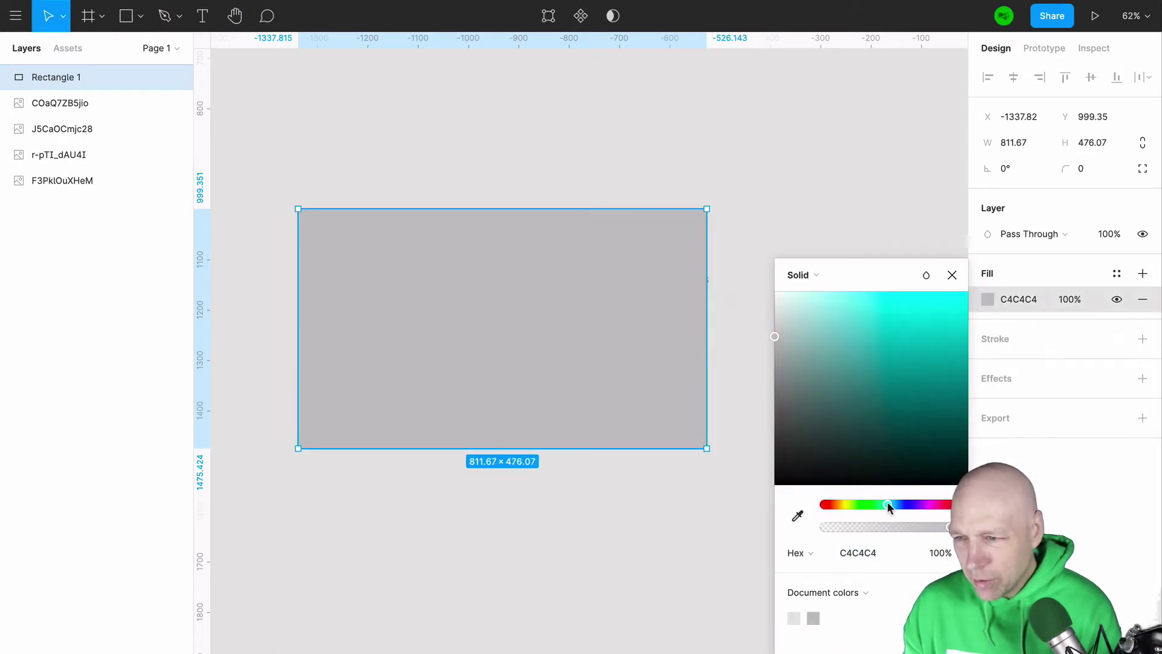
pyautogui.moveTo(822, 325); pyautogui.dragTo(797, 287)
# - Send the cyan rectangle behind the seagull image and shift it left by about 35
pyautogui.click(698, 241)
pyautogui.hotkey('ctrl', '[')
pyautogui.hotkey('ctrl', '[')
pyautogui.hotkey('ctrl', '[')
pyautogui.hotkey('ctrl', '[')
pyautogui.moveTo(613, 257); pyautogui.dragTo(595, 260)
pyautogui.click(735, 252)
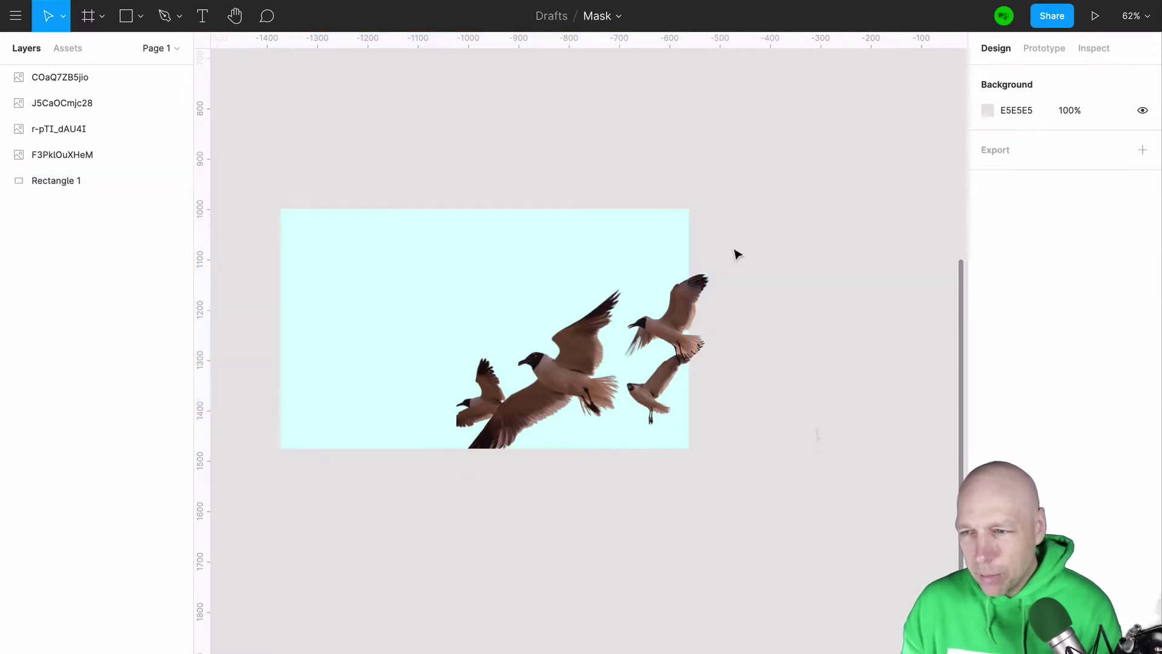
# - Lower the cyan rectangle's upper edge to reduce its height to about 394
pyautogui.click(639, 262)
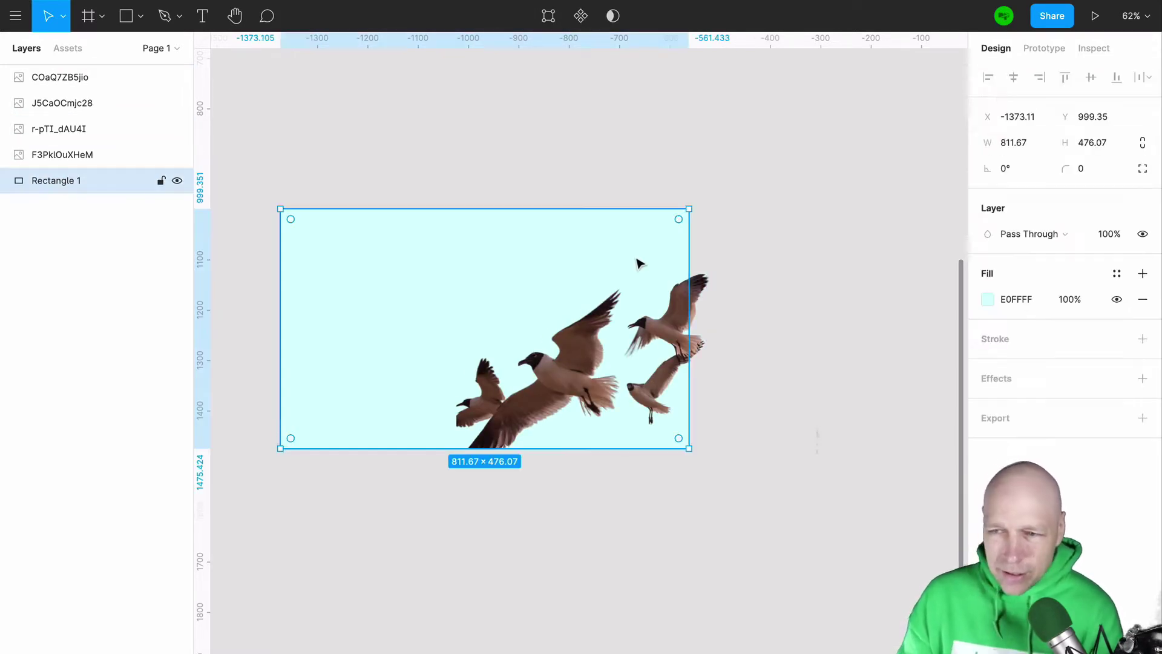
pyautogui.click(720, 254)
pyautogui.click(605, 233)
pyautogui.moveTo(518, 219); pyautogui.dragTo(519, 249)
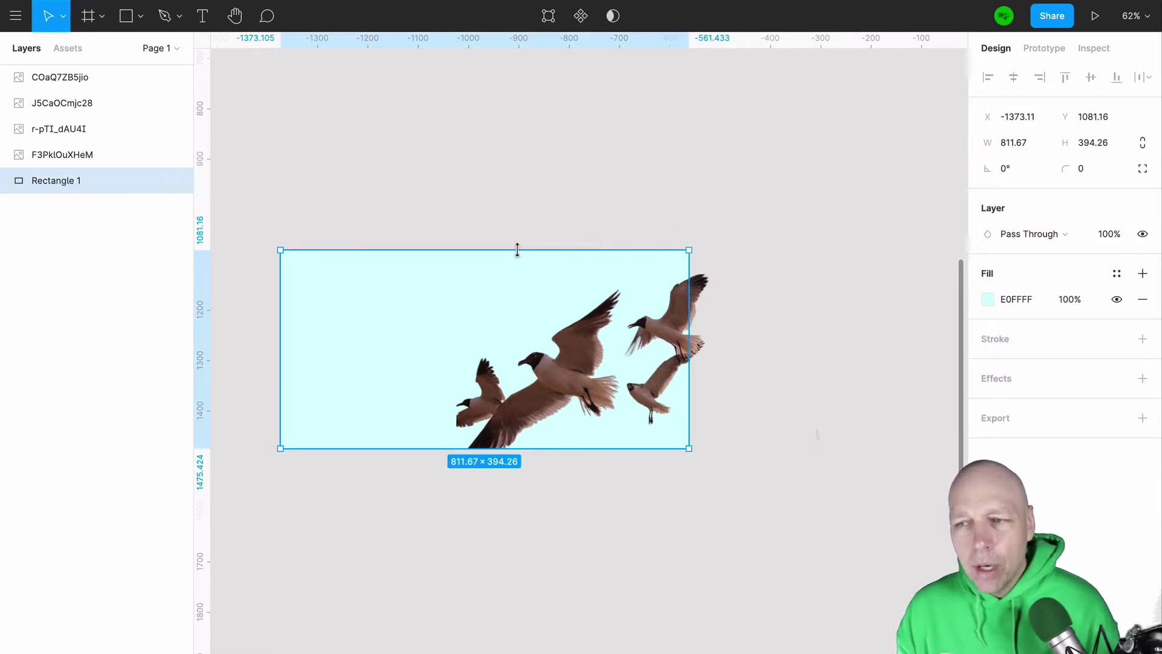
pyautogui.click(516, 217)
# - Scale the seagull image to about 615 × 314 and move it right so the birds overlap the rectangle's right edge
pyautogui.click(469, 296)
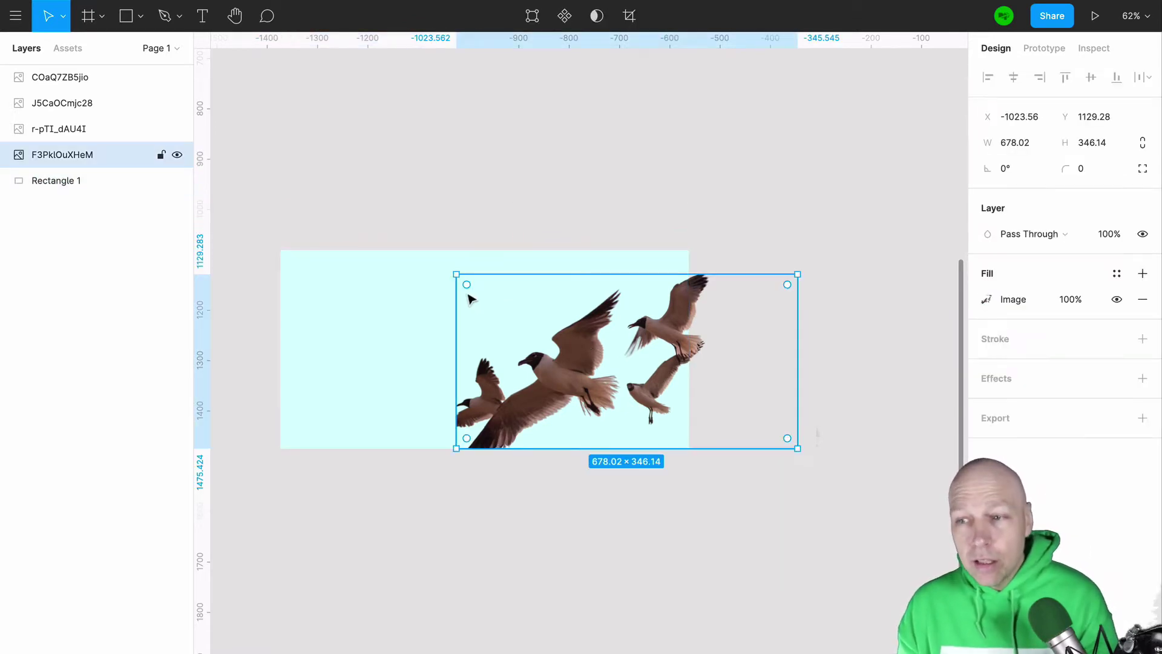
pyautogui.moveTo(457, 271); pyautogui.dragTo(478, 288)
pyautogui.moveTo(591, 360); pyautogui.dragTo(608, 369)
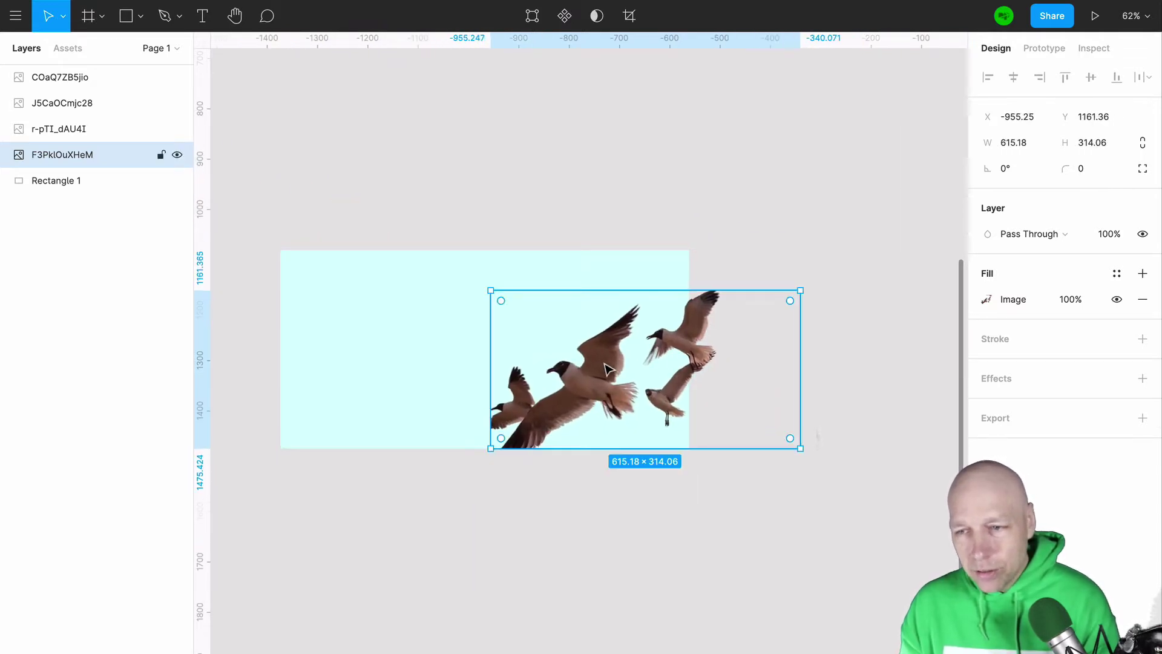
pyautogui.click(578, 209)
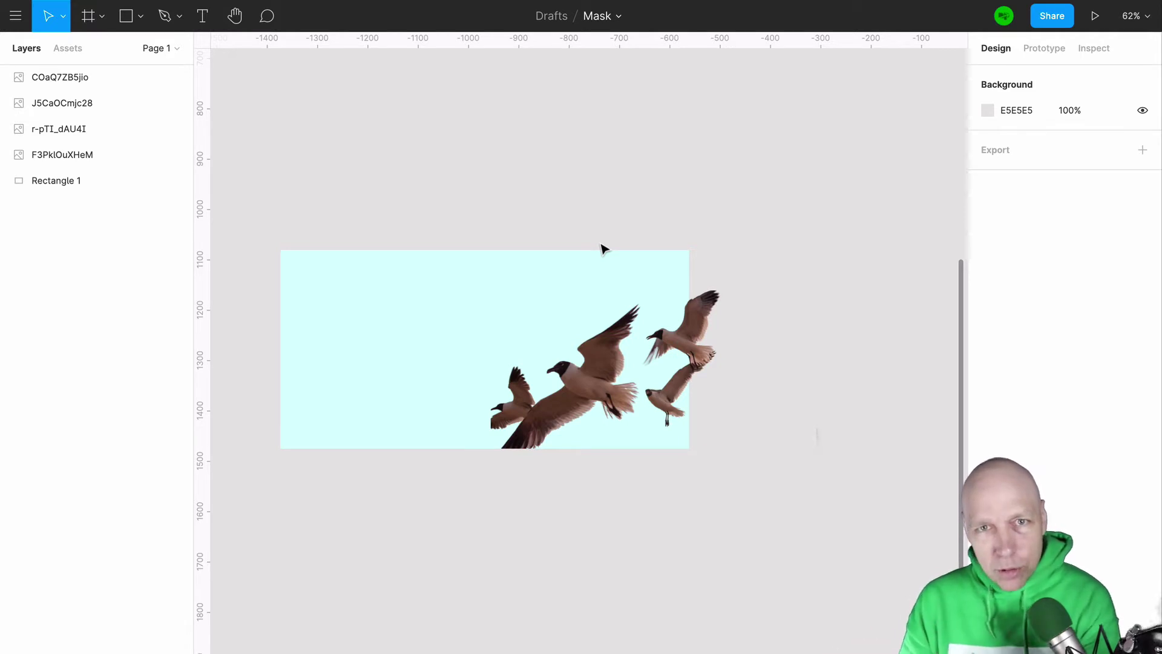
pyautogui.hscroll(15, 604, 248)
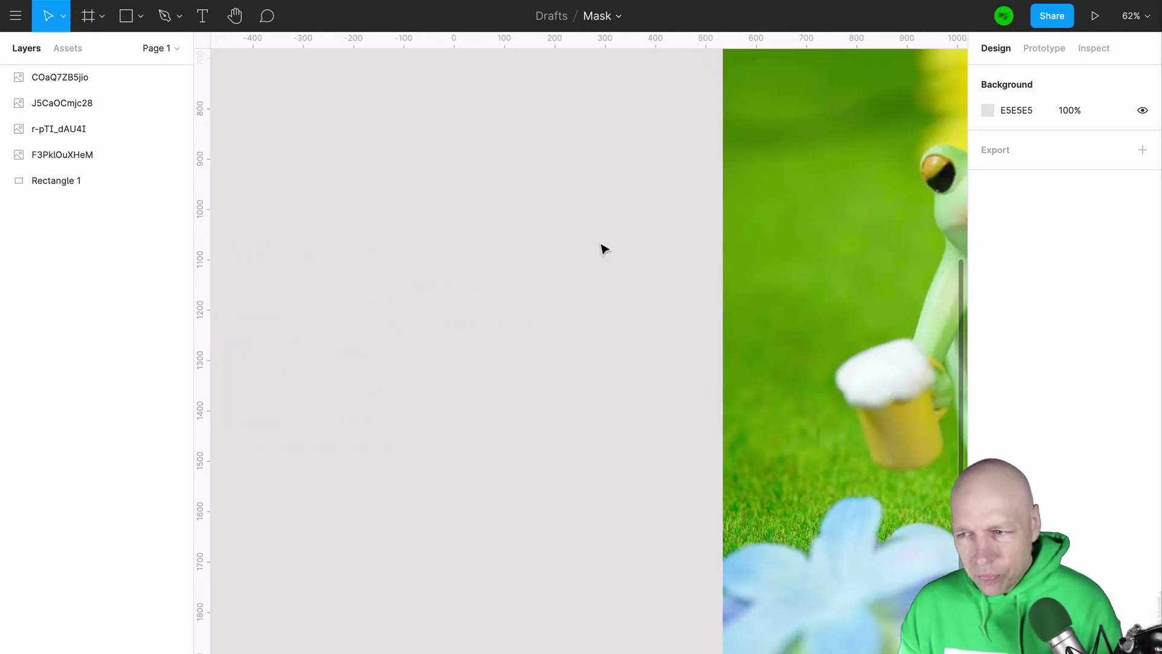
# - Remove the background of the frog photo with the Remove BG plugin
pyautogui.hscroll(4, 603, 249)
pyautogui.scroll(-5, 604, 247)
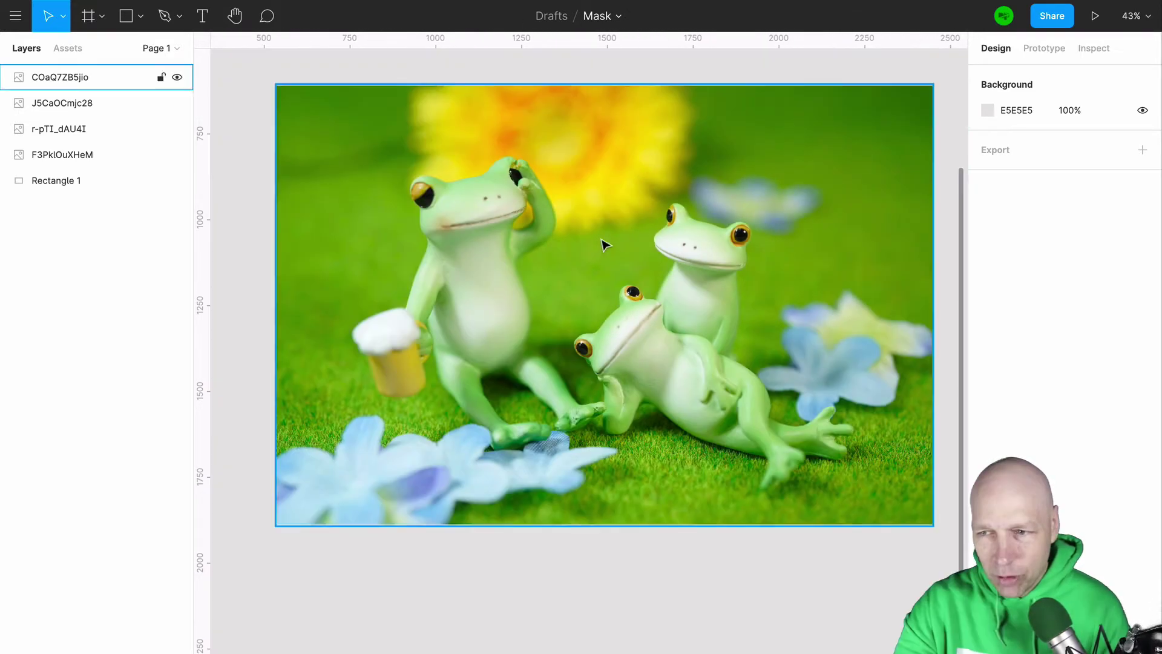
pyautogui.scroll(4, 605, 245)
pyautogui.scroll(-3, 604, 243)
pyautogui.rightClick(580, 230)
pyautogui.moveTo(654, 516)
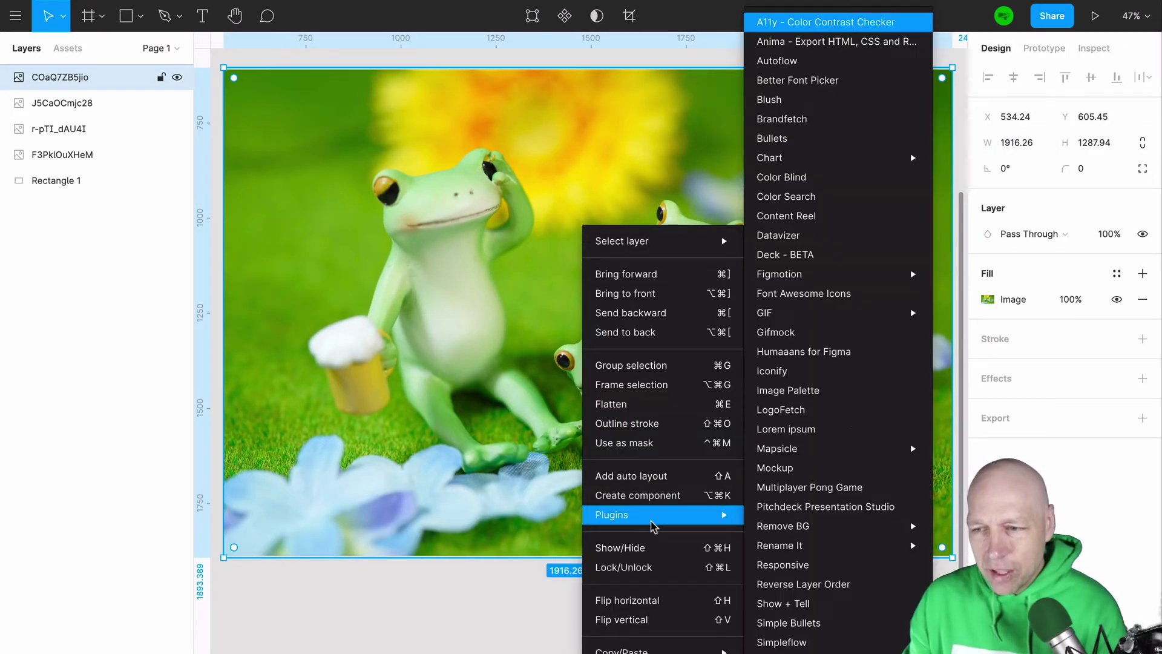
pyautogui.moveTo(773, 524)
pyautogui.click(960, 527)
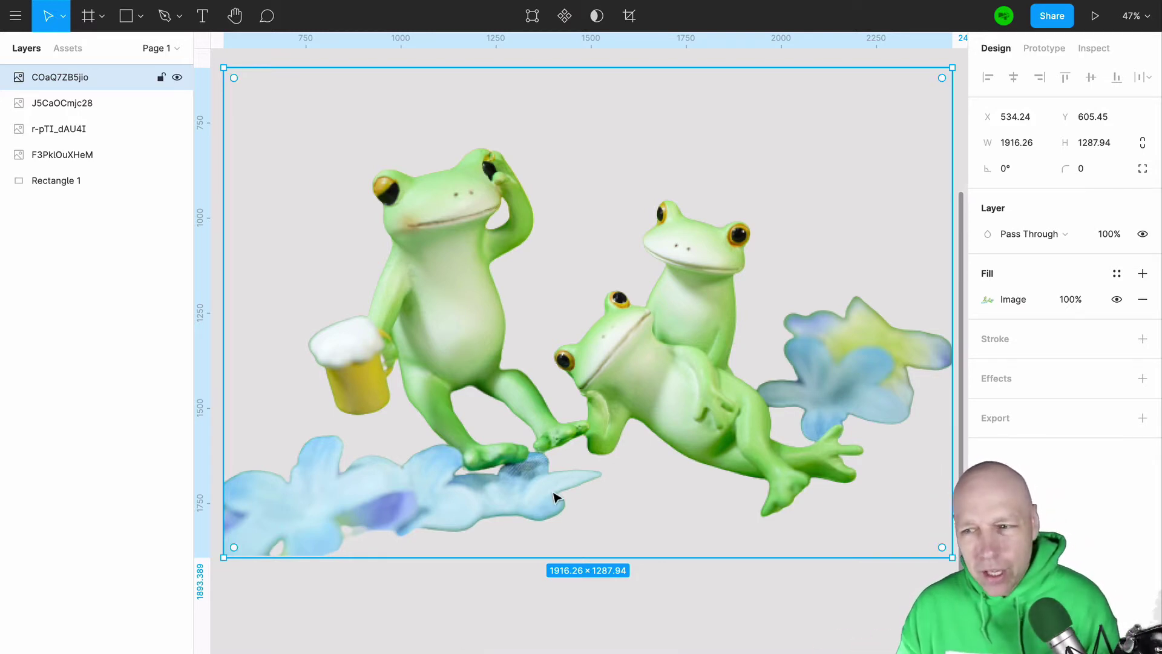
# - Check the cut-out edges around the beer mug and the blue flowers, and undo the frog photo's background removal
pyautogui.scroll(10, 318, 335)
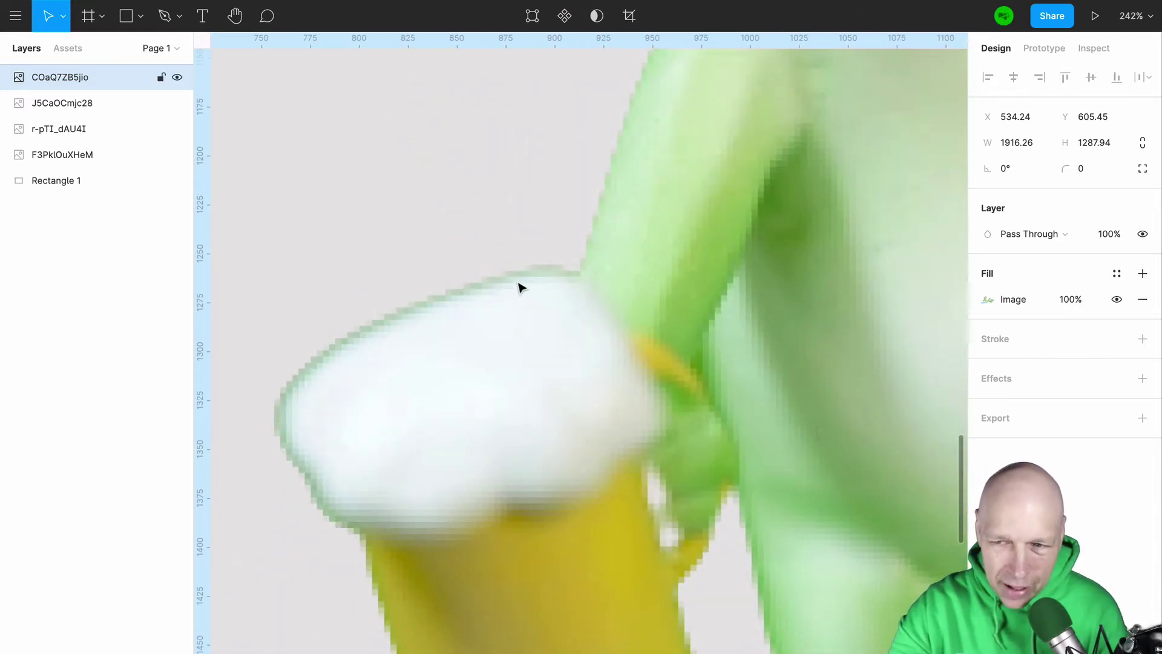
pyautogui.scroll(-8, 512, 285)
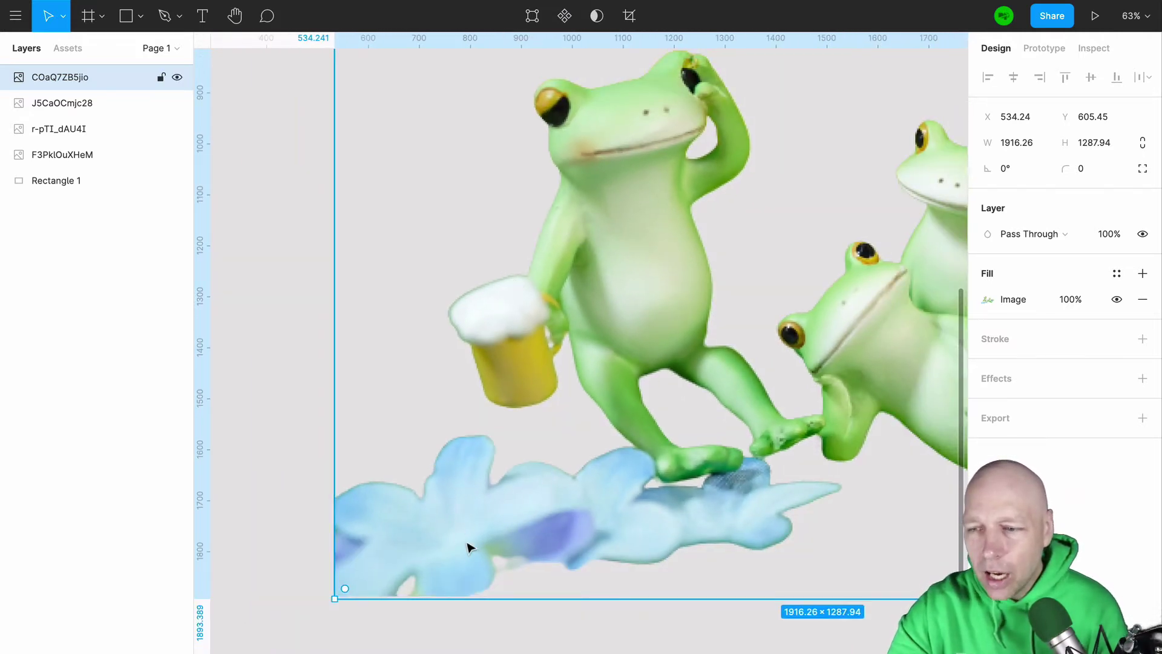
pyautogui.scroll(5, 469, 548)
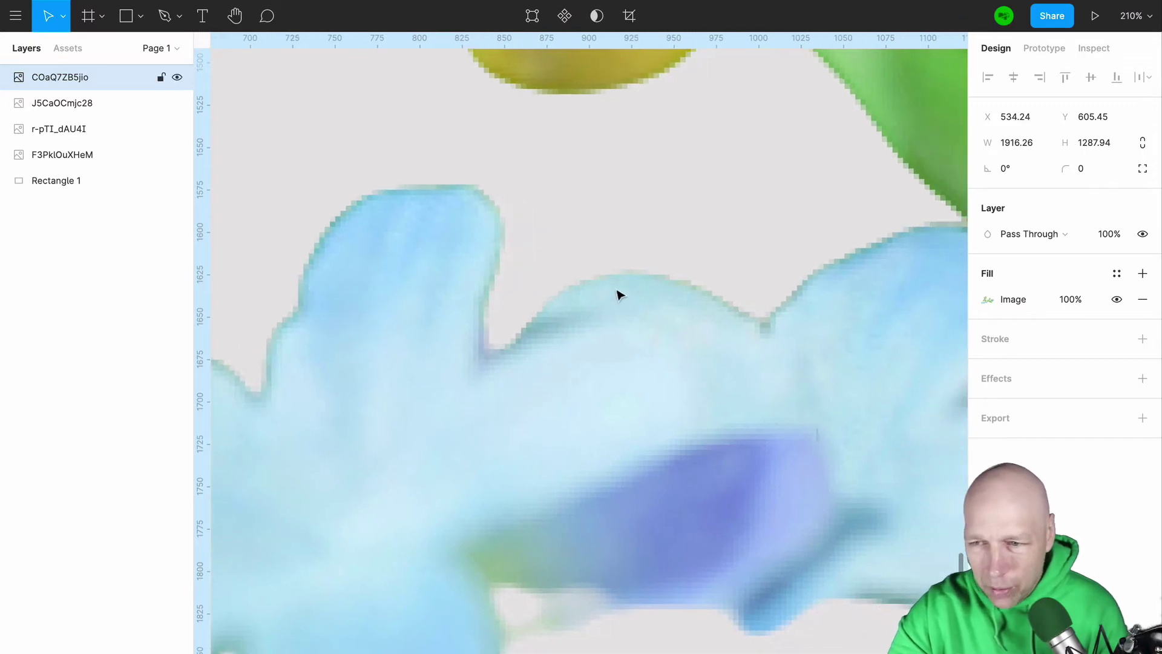
pyautogui.scroll(-10, 434, 319)
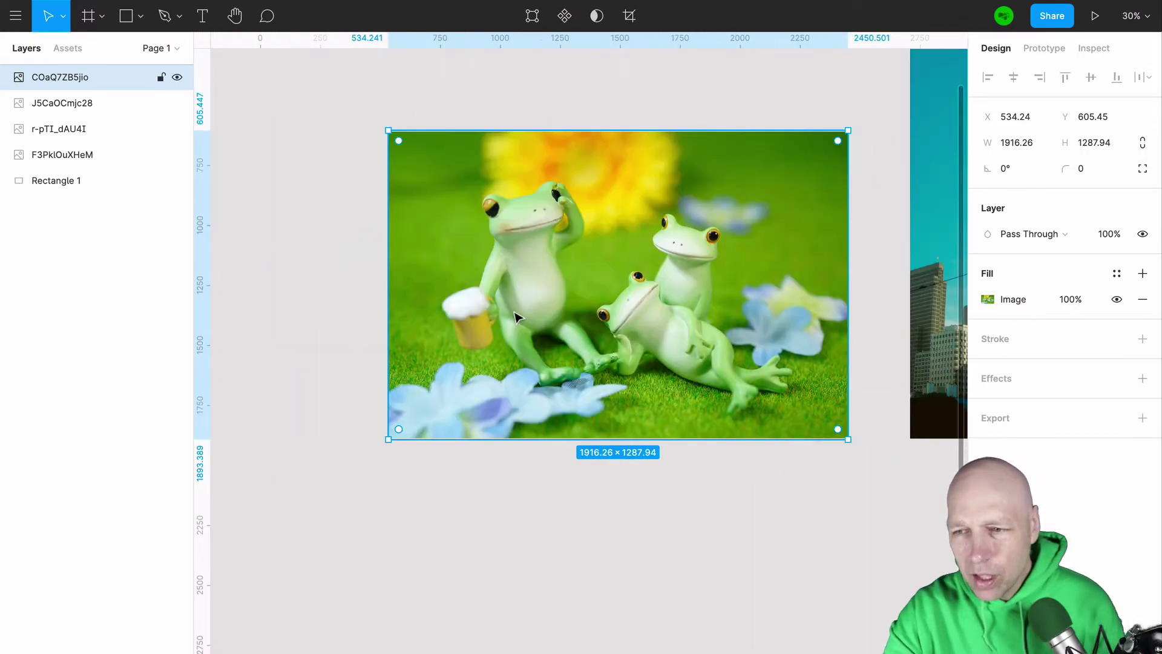
# - Examine the original frog photo up close, covering the beer mug, the standing frog, the reclining frog and the frog behind it
pyautogui.scroll(7, 491, 280)
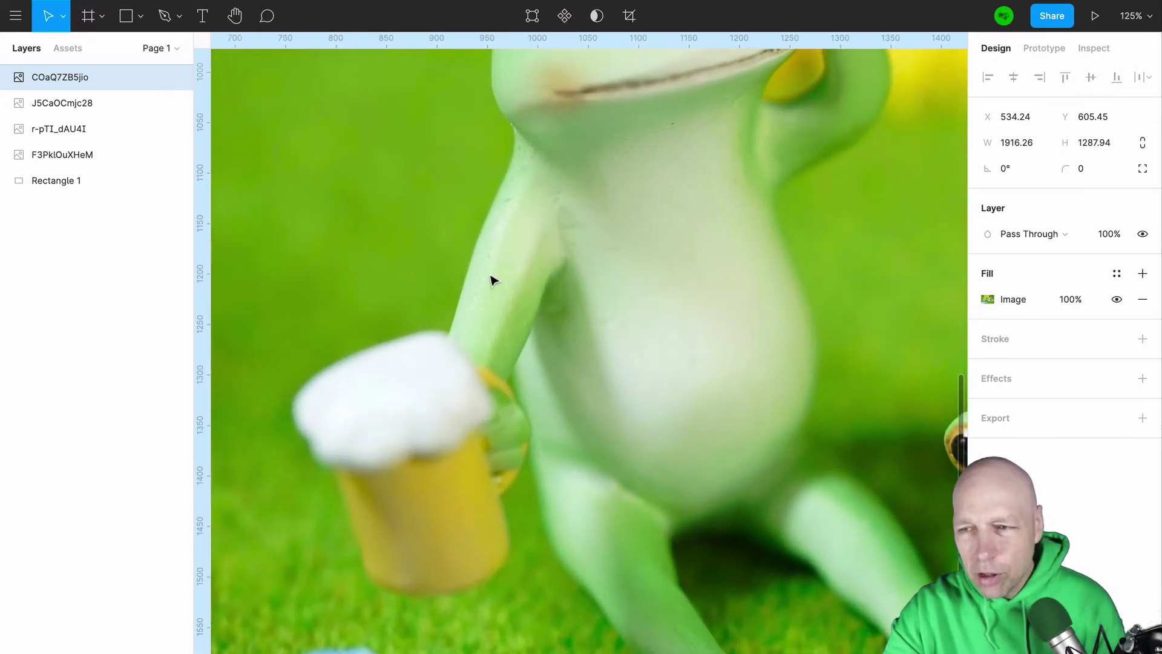
pyautogui.hscroll(4, 491, 280)
pyautogui.scroll(2, 491, 279)
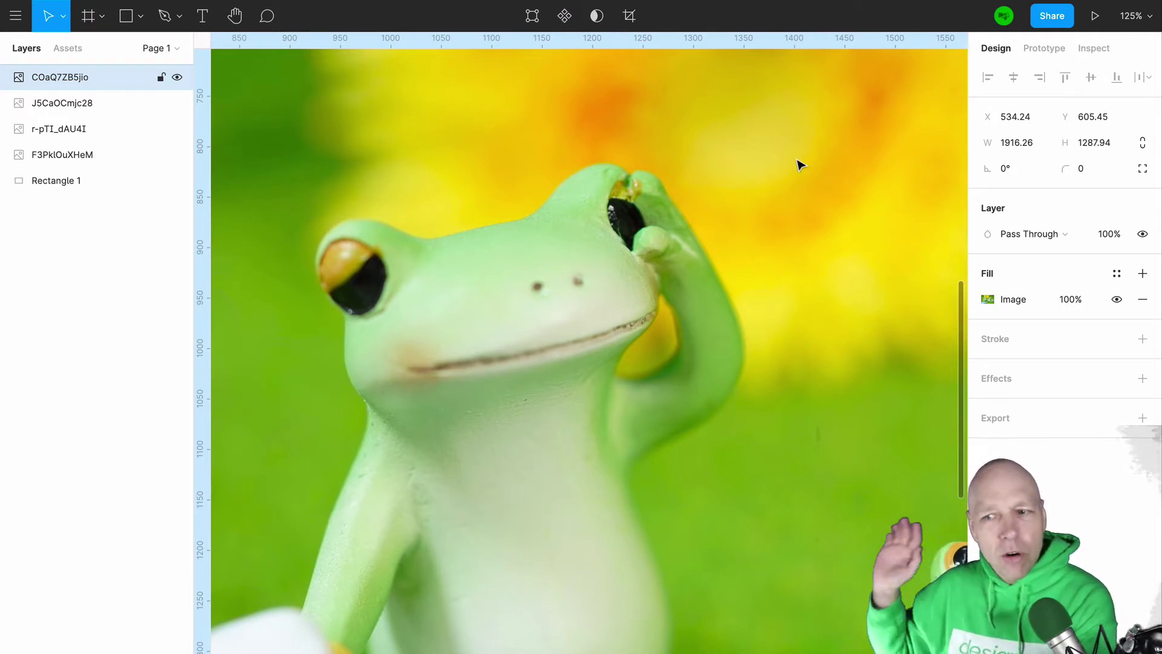
pyautogui.scroll(-5, 645, 315)
pyautogui.hscroll(-2, 645, 315)
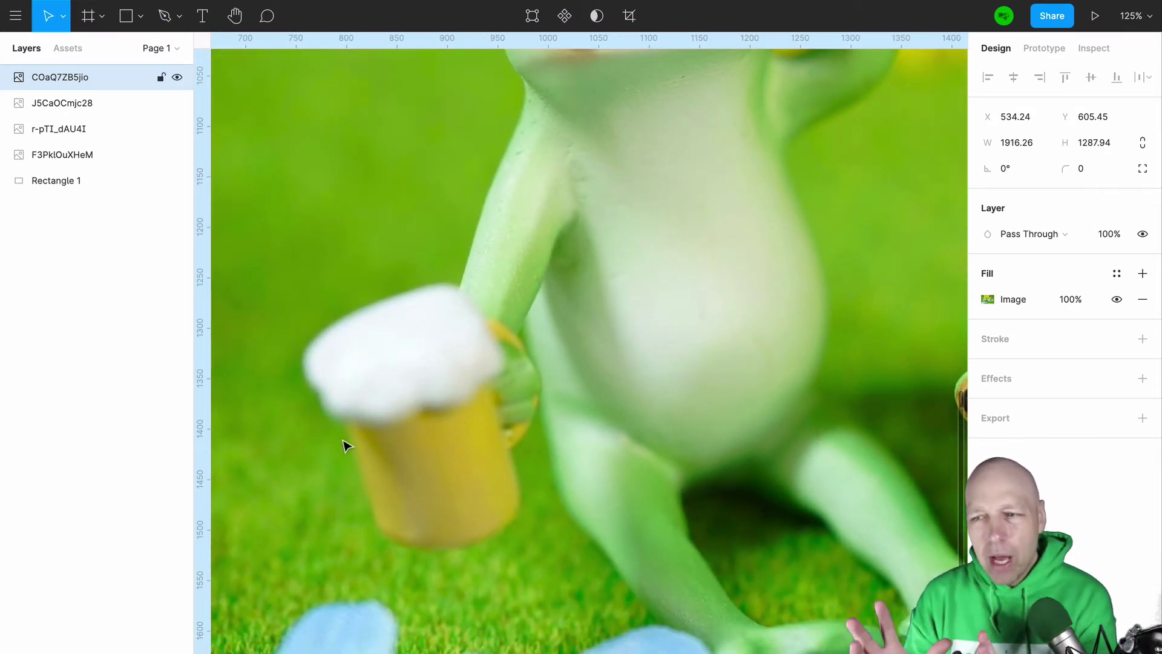
pyautogui.scroll(-5, 346, 446)
pyautogui.scroll(2, 346, 446)
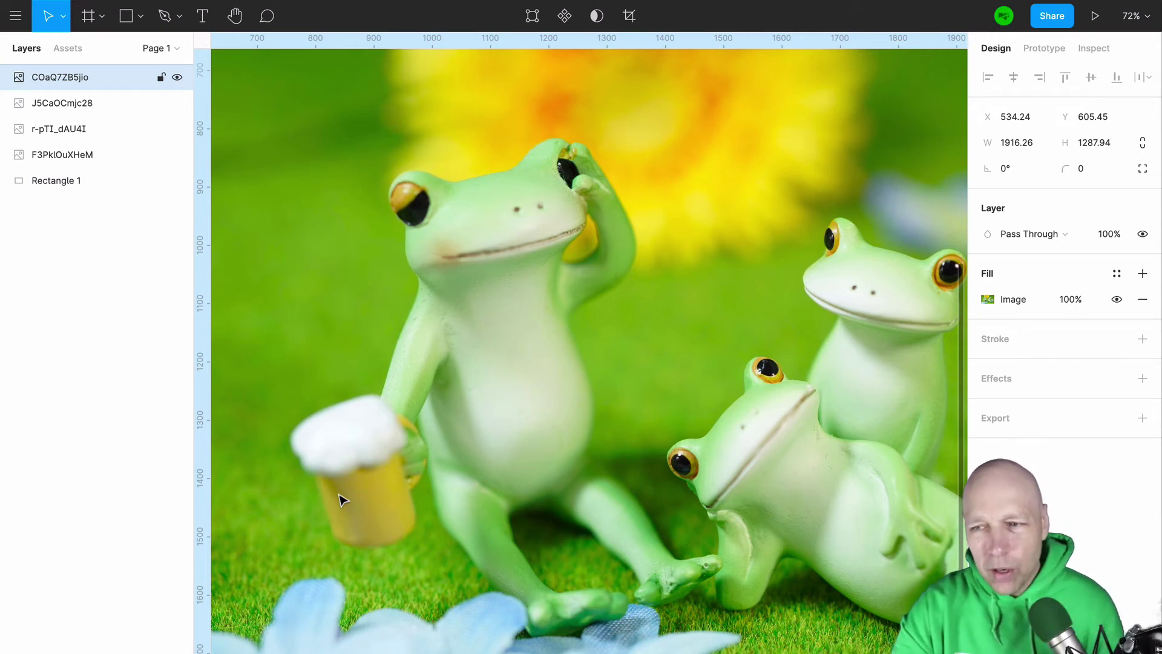
pyautogui.scroll(5, 339, 434)
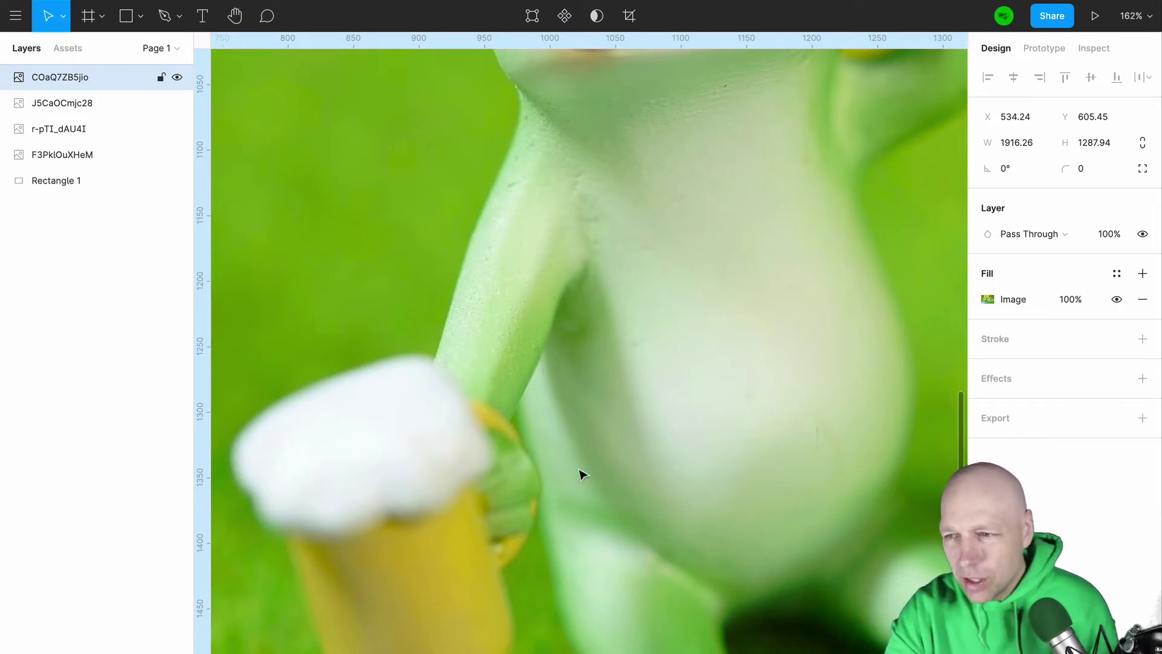
pyautogui.hscroll(5, 773, 442)
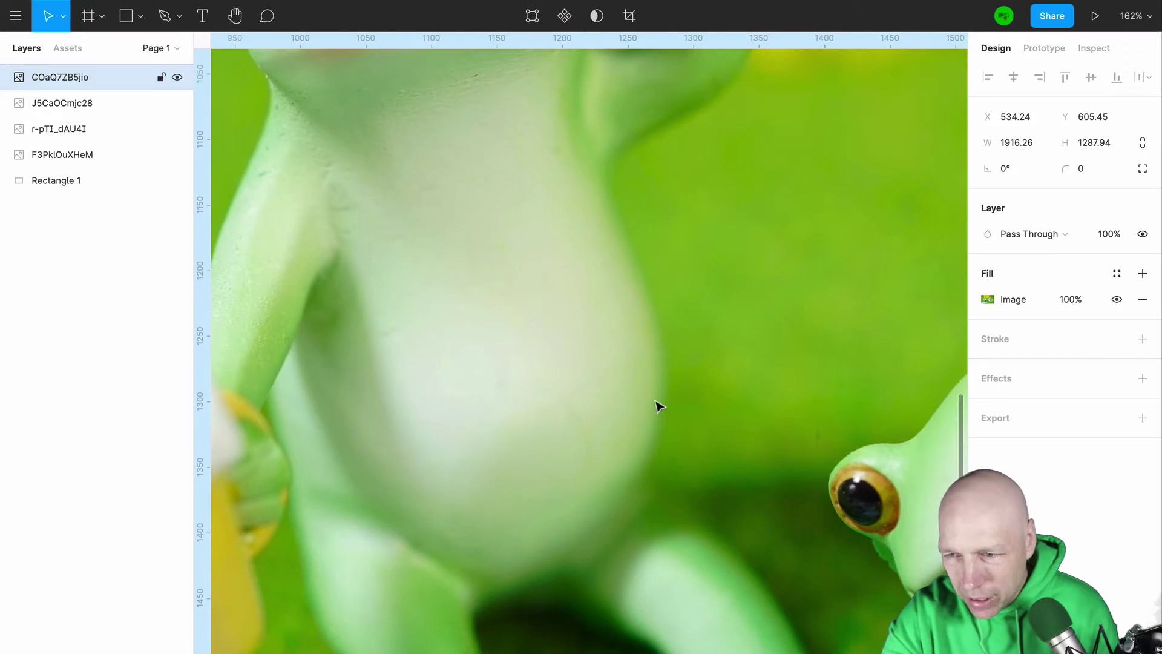
pyautogui.scroll(10, 617, 260)
pyautogui.hscroll(-3, 617, 260)
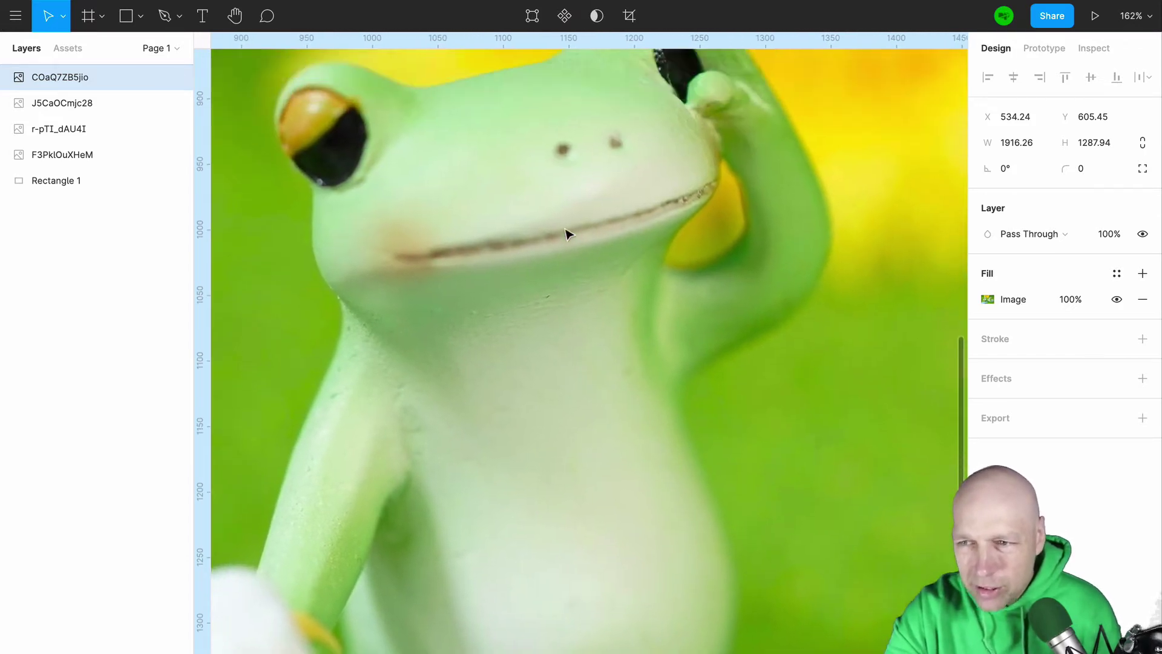
pyautogui.scroll(-10, 590, 100)
pyautogui.hscroll(5, 590, 100)
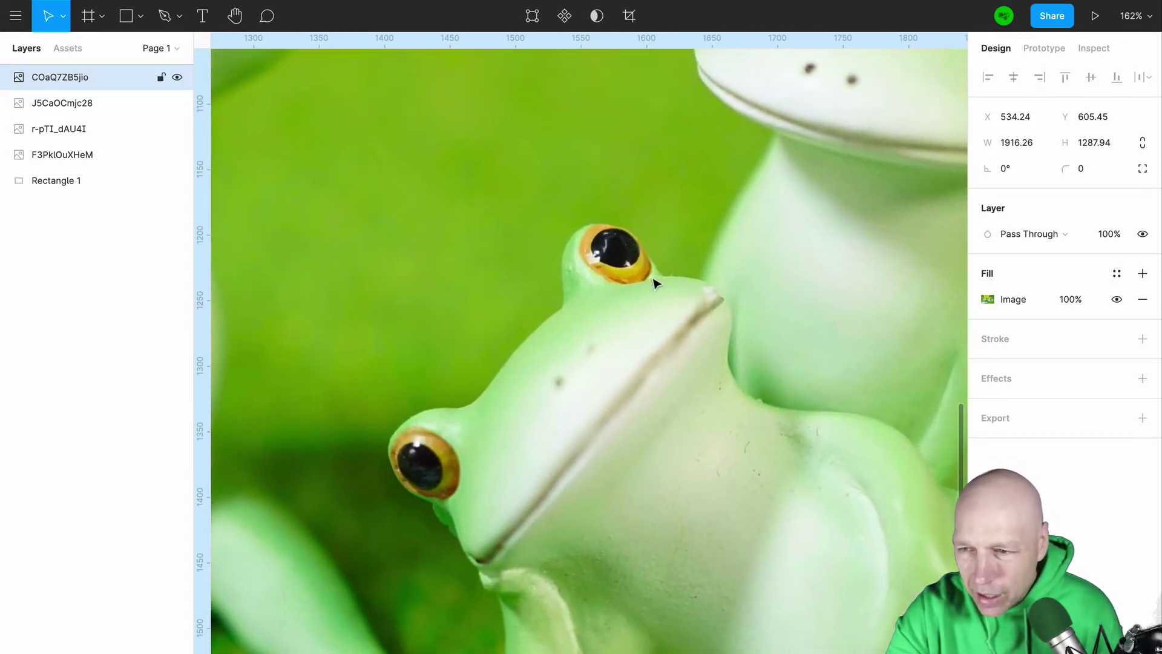
pyautogui.scroll(-2, 700, 402)
pyautogui.hscroll(4, 700, 402)
pyautogui.scroll(10, 700, 402)
pyautogui.hscroll(-1, 700, 402)
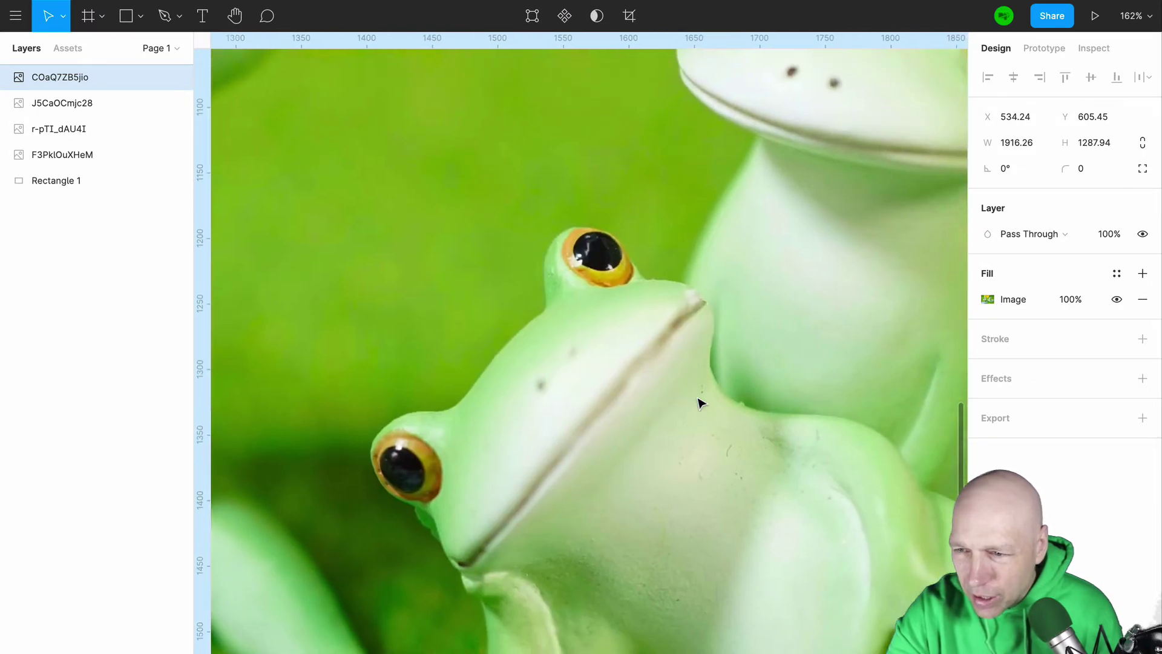
pyautogui.scroll(-9, 630, 509)
pyautogui.hscroll(7, 629, 509)
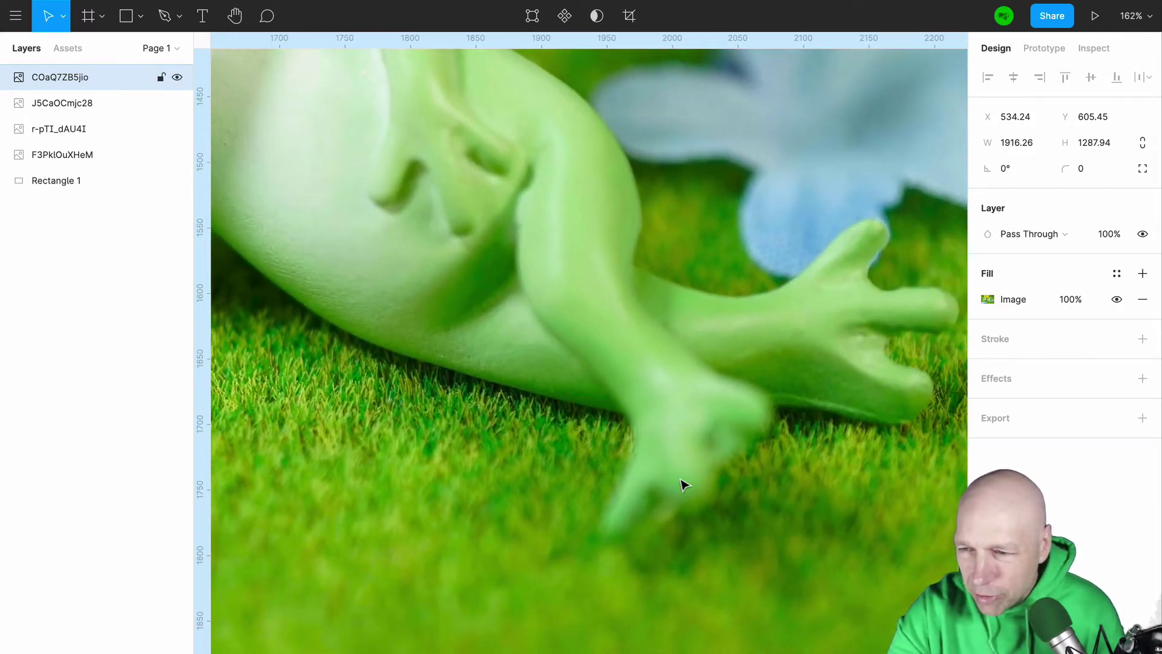
pyautogui.scroll(10, 669, 491)
pyautogui.hscroll(-2, 665, 487)
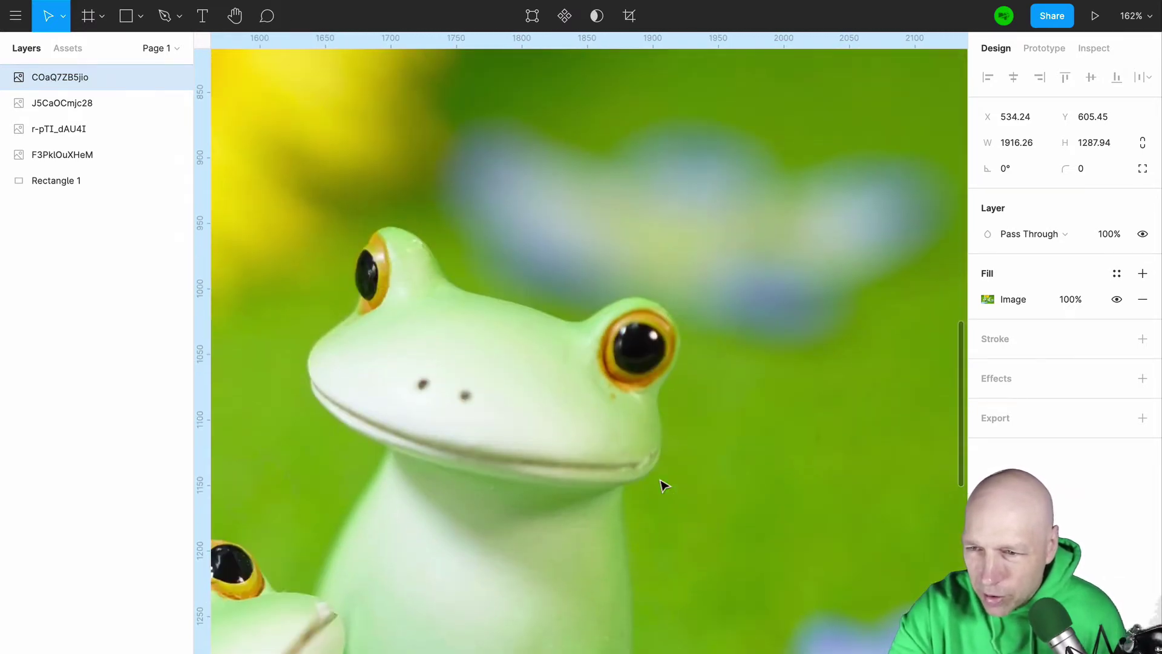
pyautogui.scroll(4, 662, 484)
pyautogui.hscroll(-1, 662, 485)
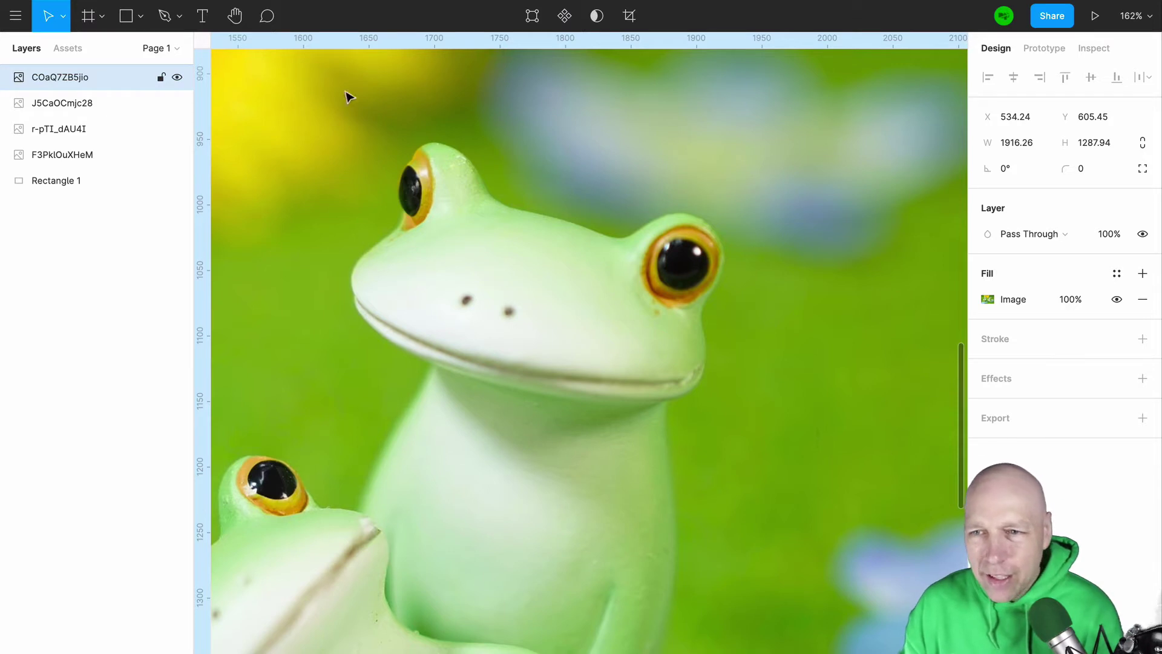
# - Draw a rectangle about 331 × 299 over the head of the frog sitting behind the reclining one
pyautogui.click(140, 17)
pyautogui.click(140, 49)
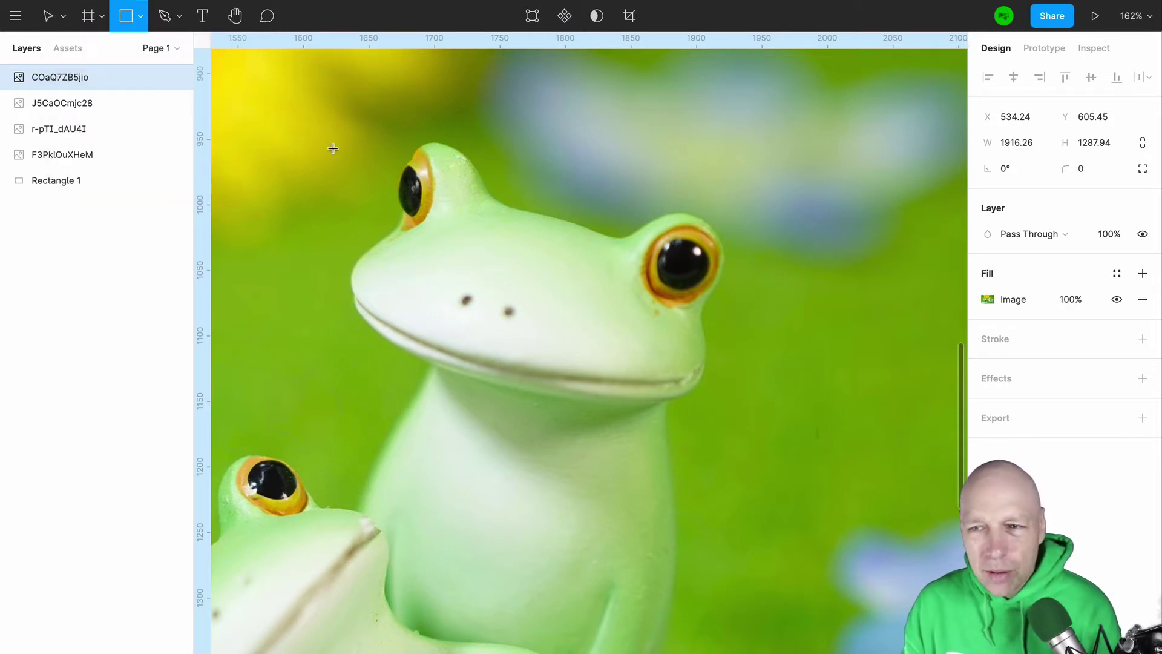
pyautogui.moveTo(313, 120); pyautogui.dragTo(702, 445)
pyautogui.moveTo(702, 444); pyautogui.dragTo(746, 509)
pyautogui.keyDown('shift'); pyautogui.click(772, 254); pyautogui.keyUp('shift')
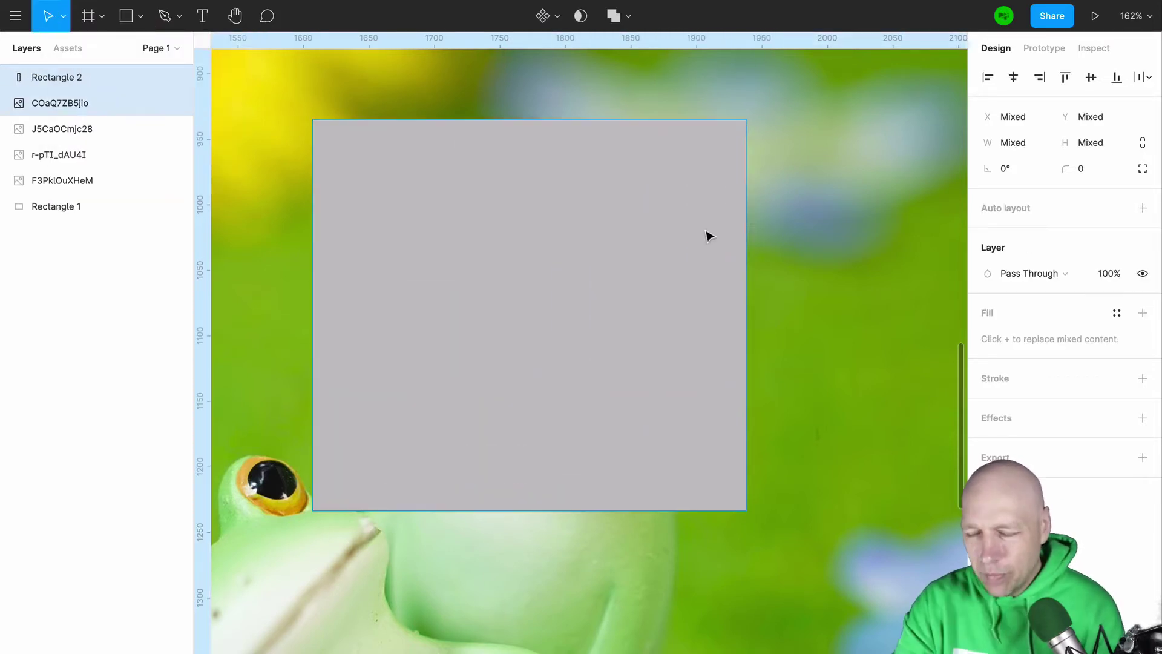
pyautogui.scroll(-5, 707, 231)
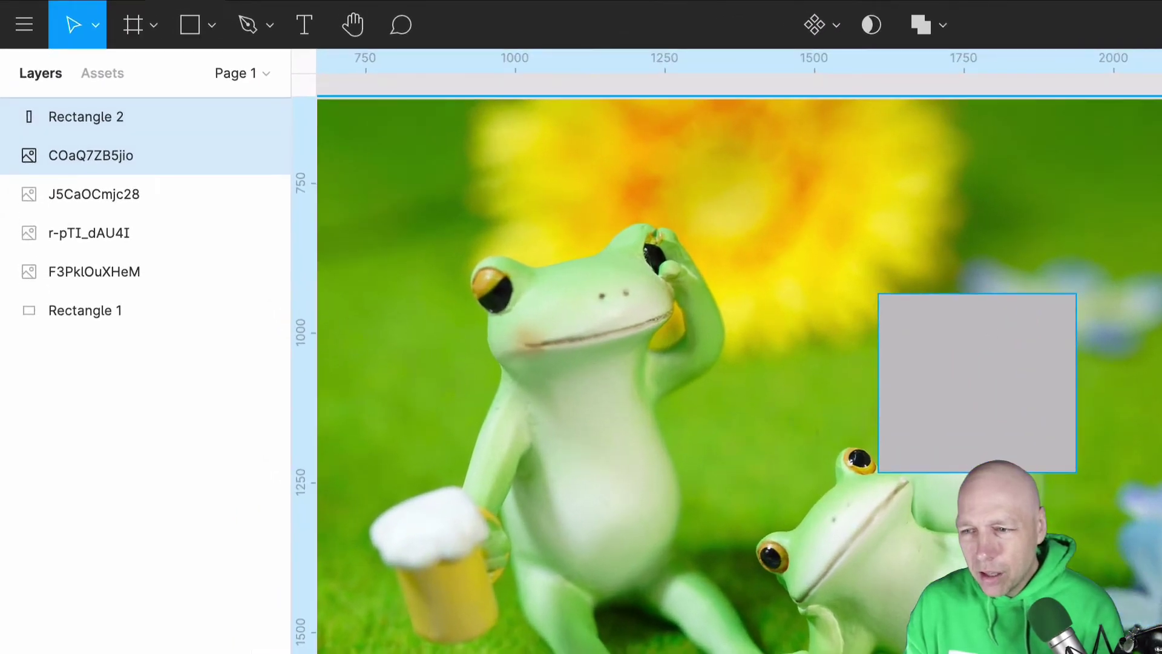
pyautogui.press('Escape')
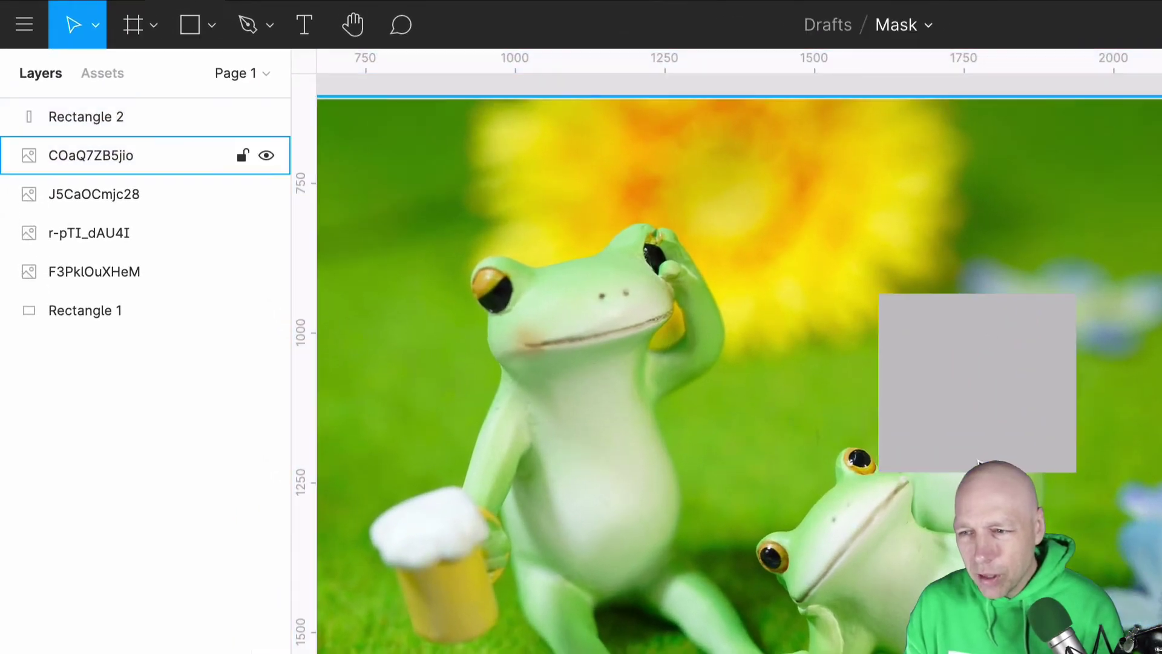
# - Move the Rectangle 2 layer directly below the frog photo in the layer order
pyautogui.click(1033, 425)
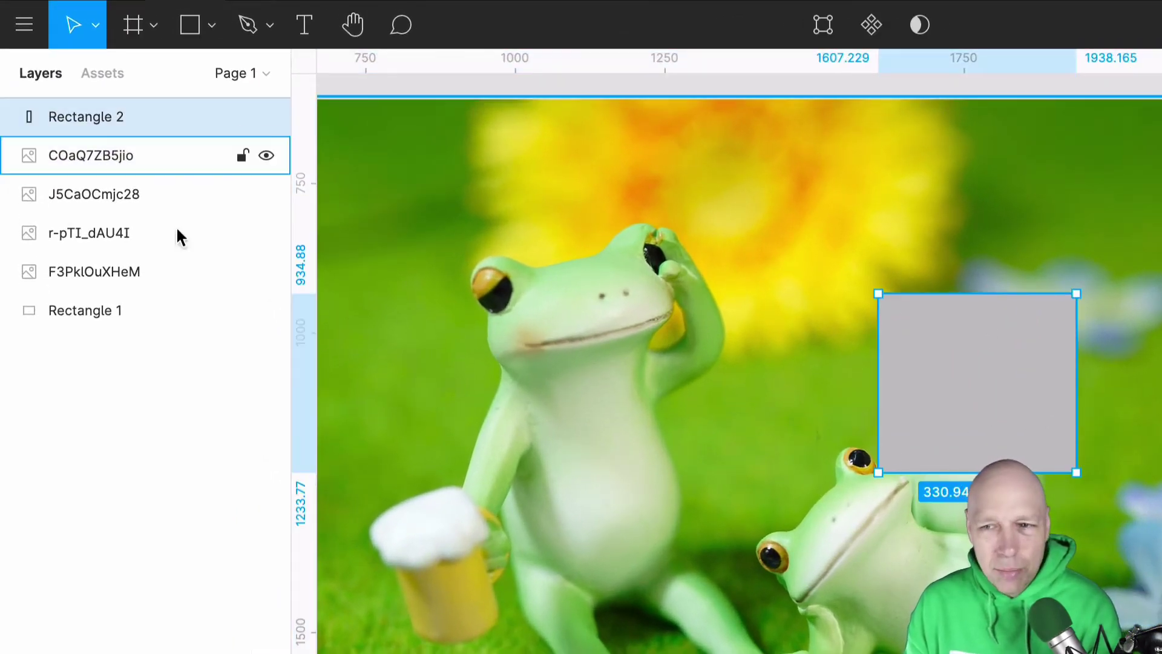
pyautogui.click(125, 155)
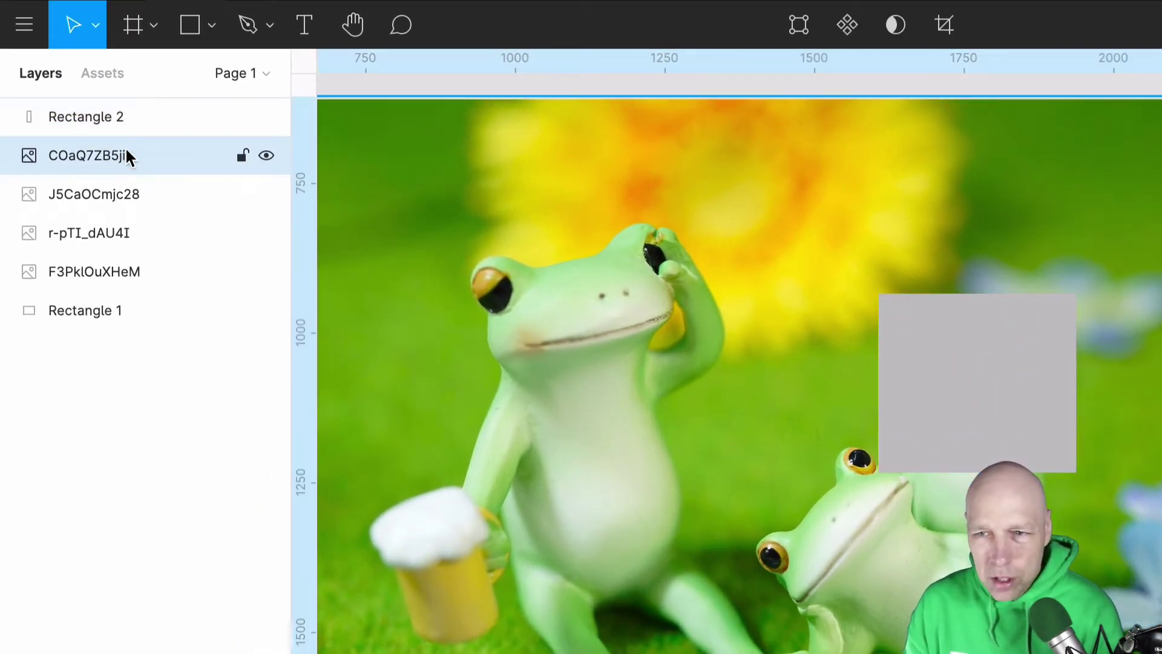
pyautogui.click(135, 113)
pyautogui.moveTo(139, 113); pyautogui.dragTo(143, 169)
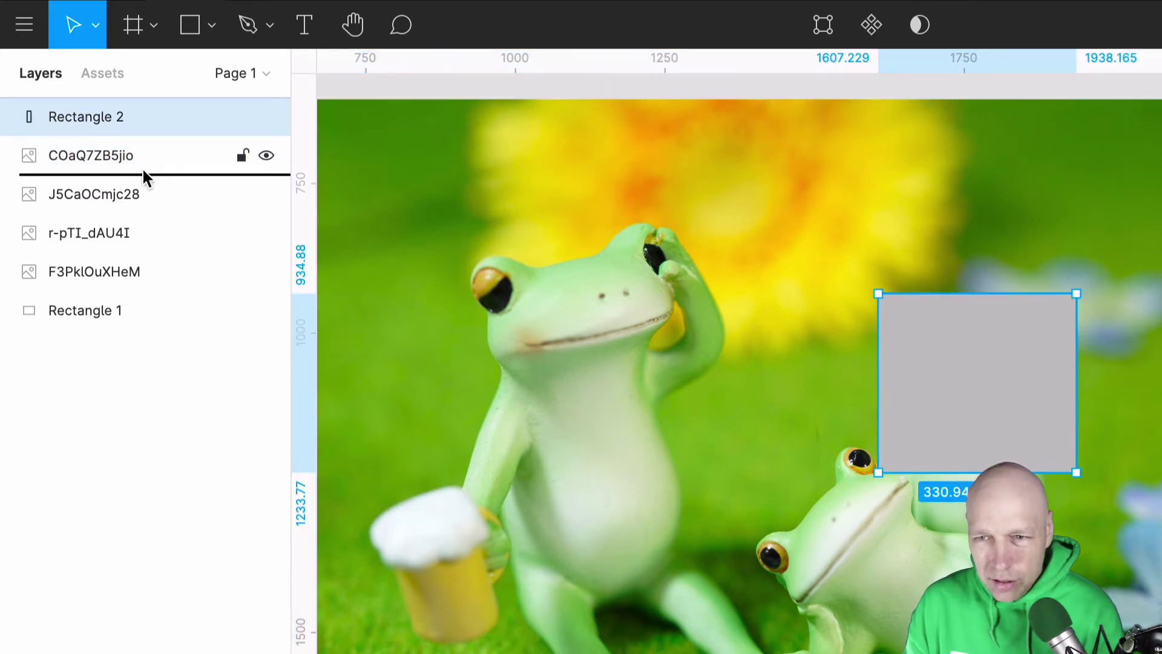
# - Mask the frog photo with Rectangle 2 and select the resulting mask group
pyautogui.keyDown('shift'); pyautogui.click(118, 115); pyautogui.keyUp('shift')
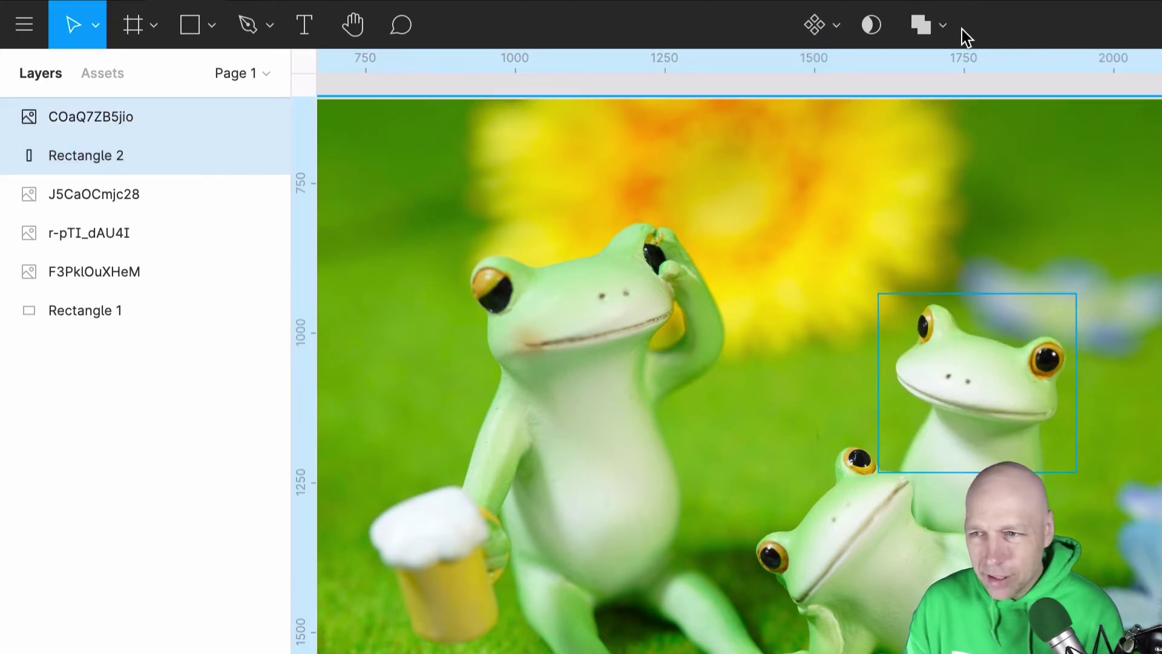
pyautogui.click(874, 28)
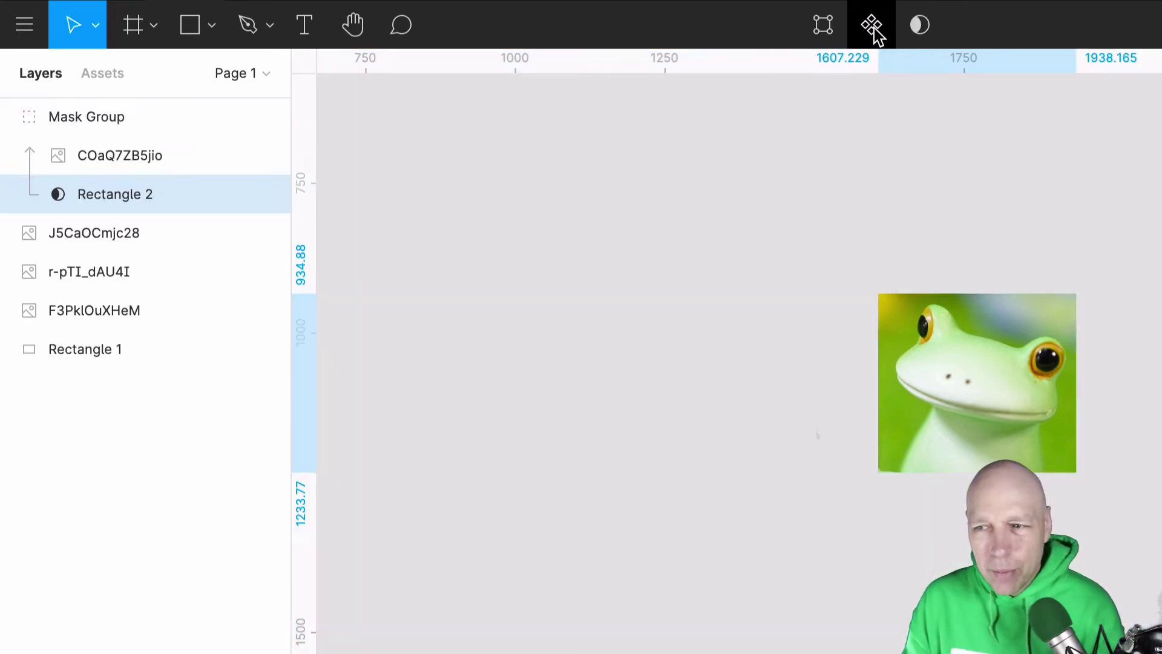
pyautogui.press('Escape')
pyautogui.click(1050, 420)
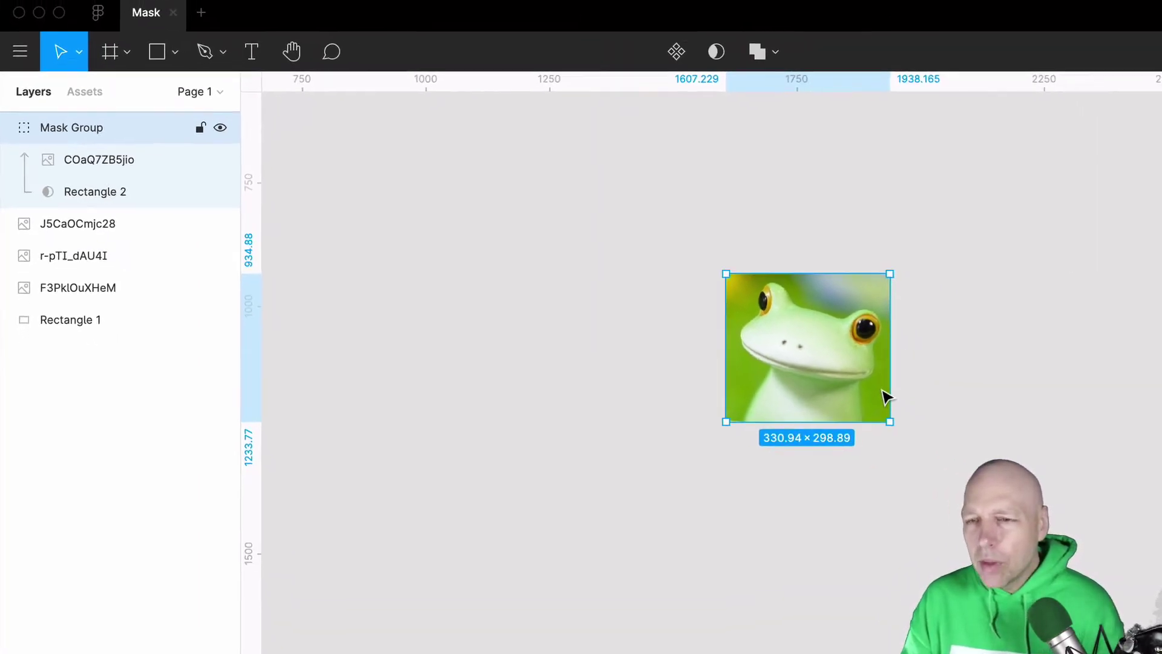
# - Remove the background of the North Beach Hotel city photo with the Remove BG plugin and check the skyline's cut edges
pyautogui.hscroll(15, 885, 396)
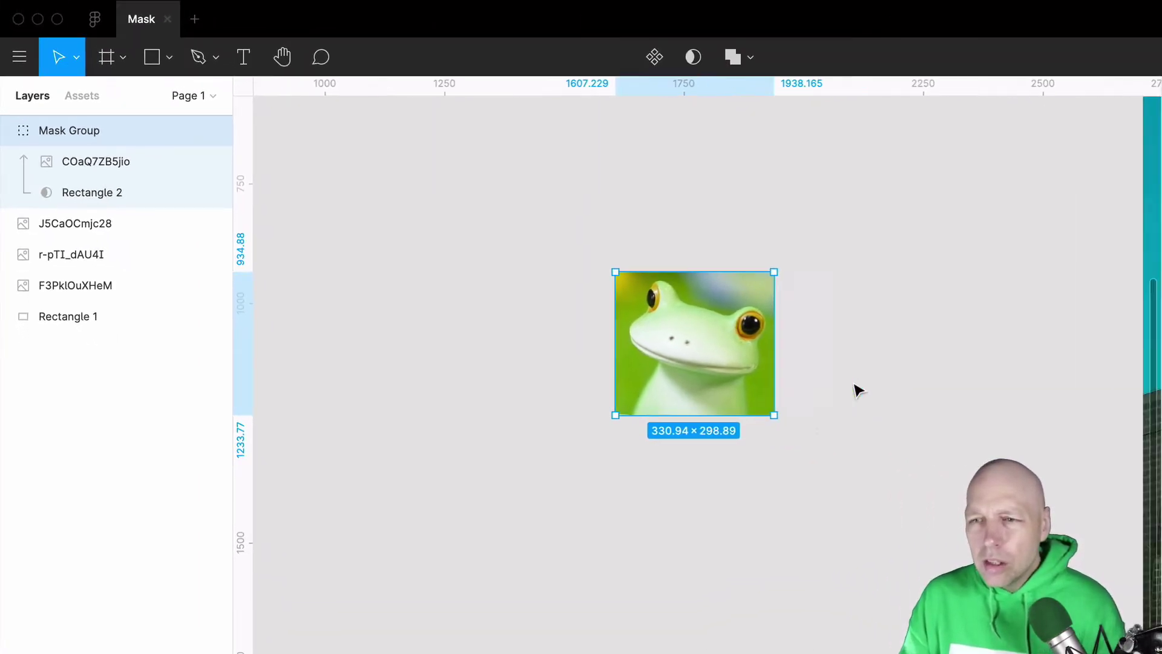
pyautogui.scroll(3, 885, 397)
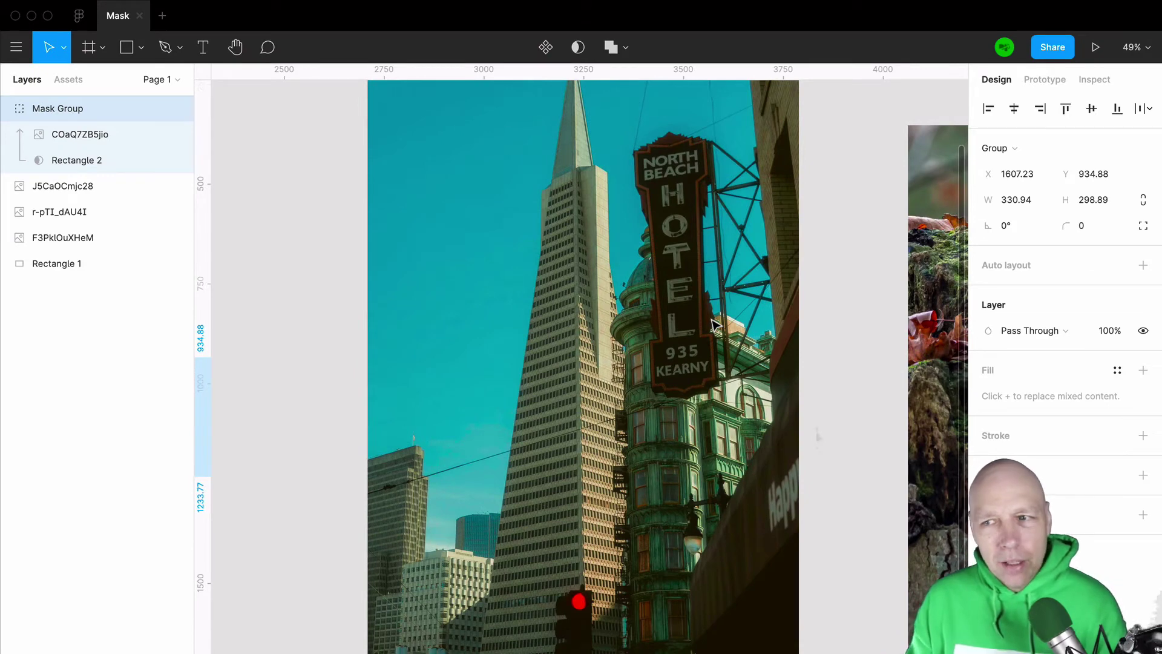
pyautogui.scroll(2, 714, 325)
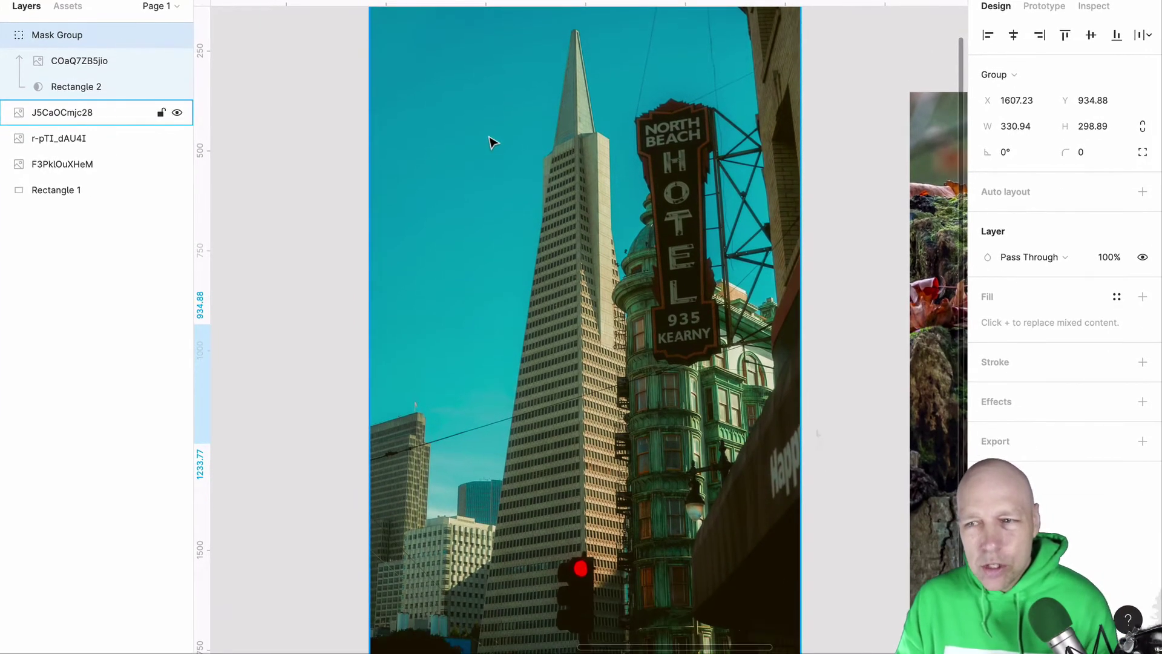
pyautogui.rightClick(491, 141)
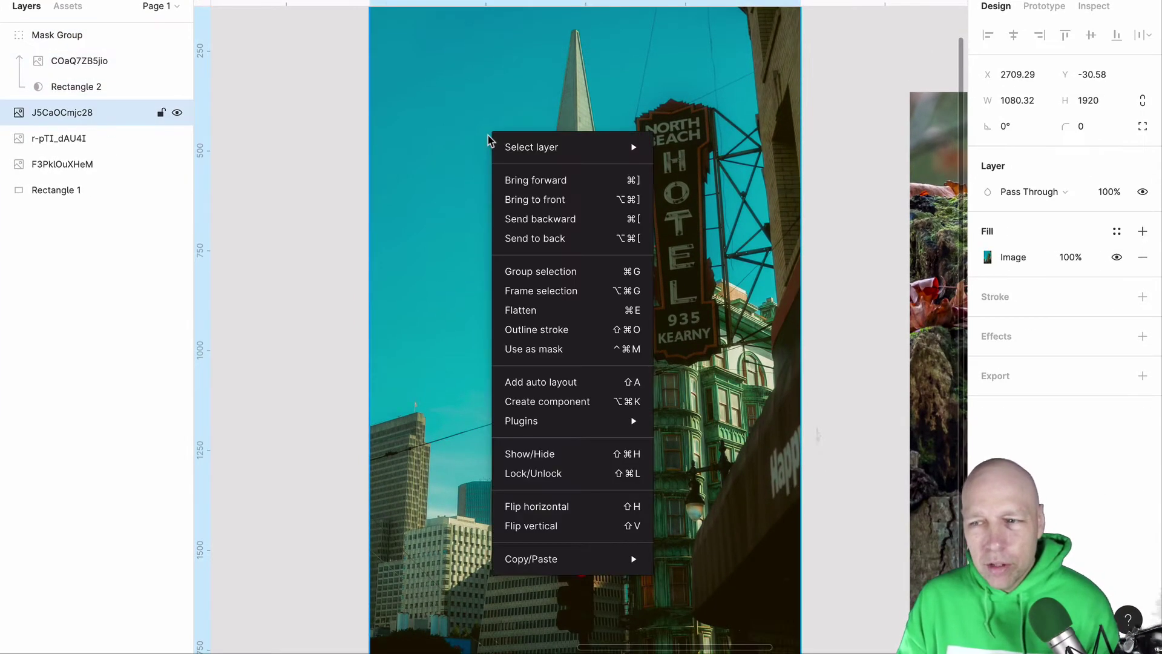
pyautogui.moveTo(618, 421)
pyautogui.moveTo(761, 483)
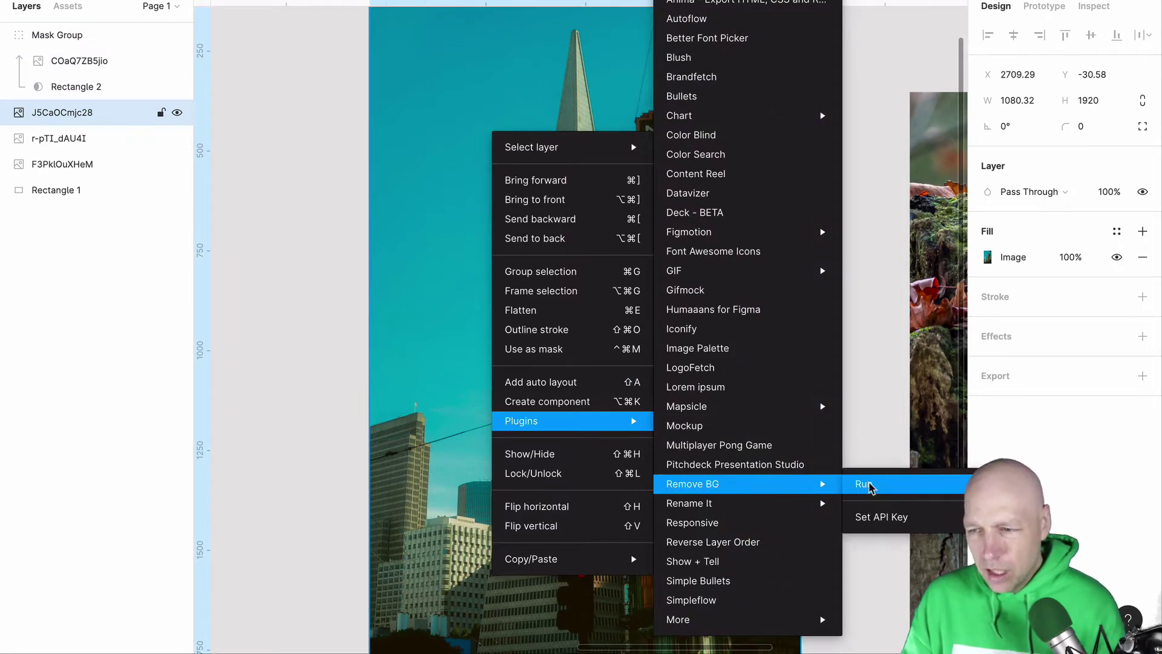
pyautogui.click(870, 484)
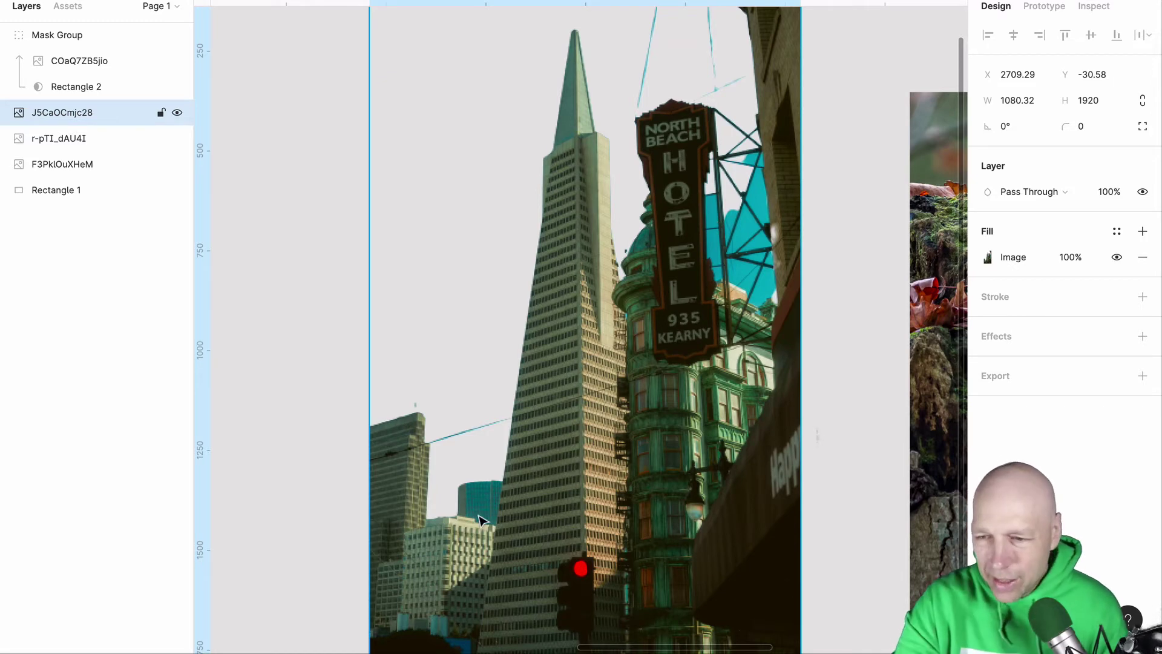
pyautogui.scroll(10, 478, 519)
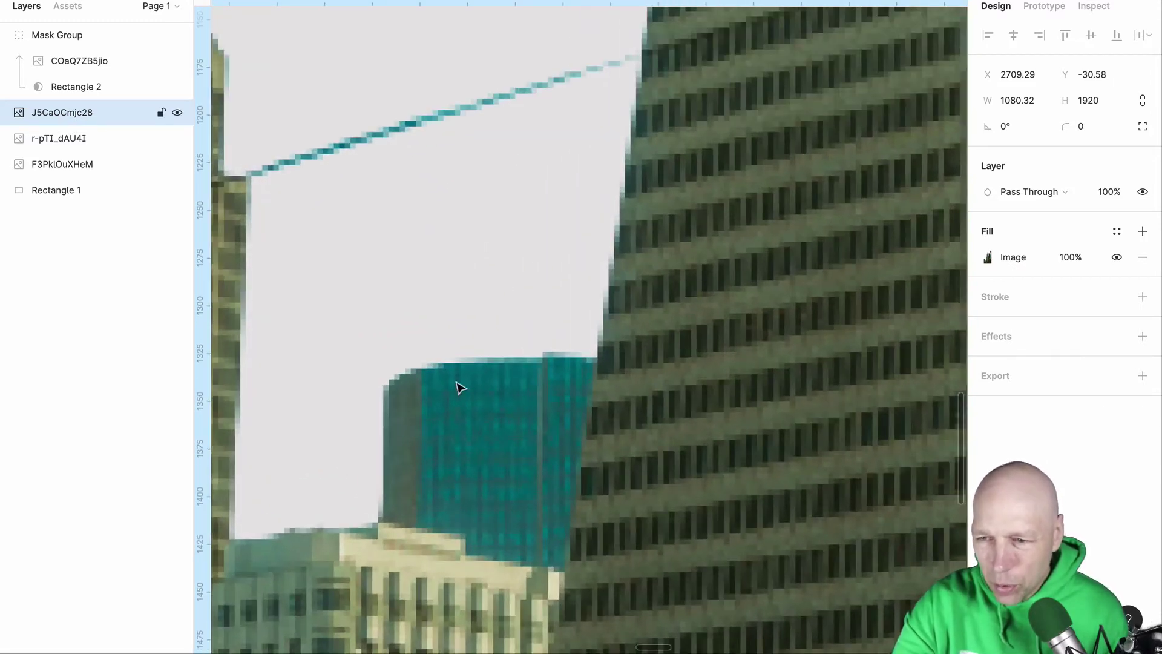
# - Examine the background removal up close around the hotel sign's metal framework and where the pyramid tower meets the green building
pyautogui.scroll(-10, 520, 433)
pyautogui.hscroll(4, 521, 433)
pyautogui.scroll(2, 521, 432)
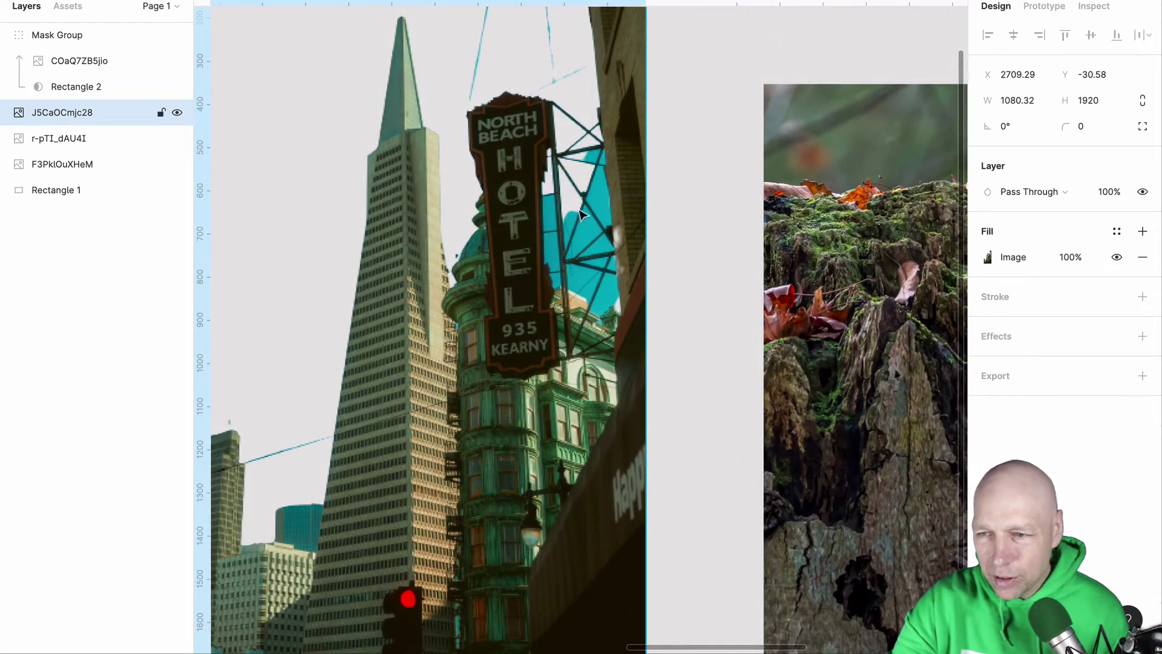
pyautogui.scroll(8, 582, 218)
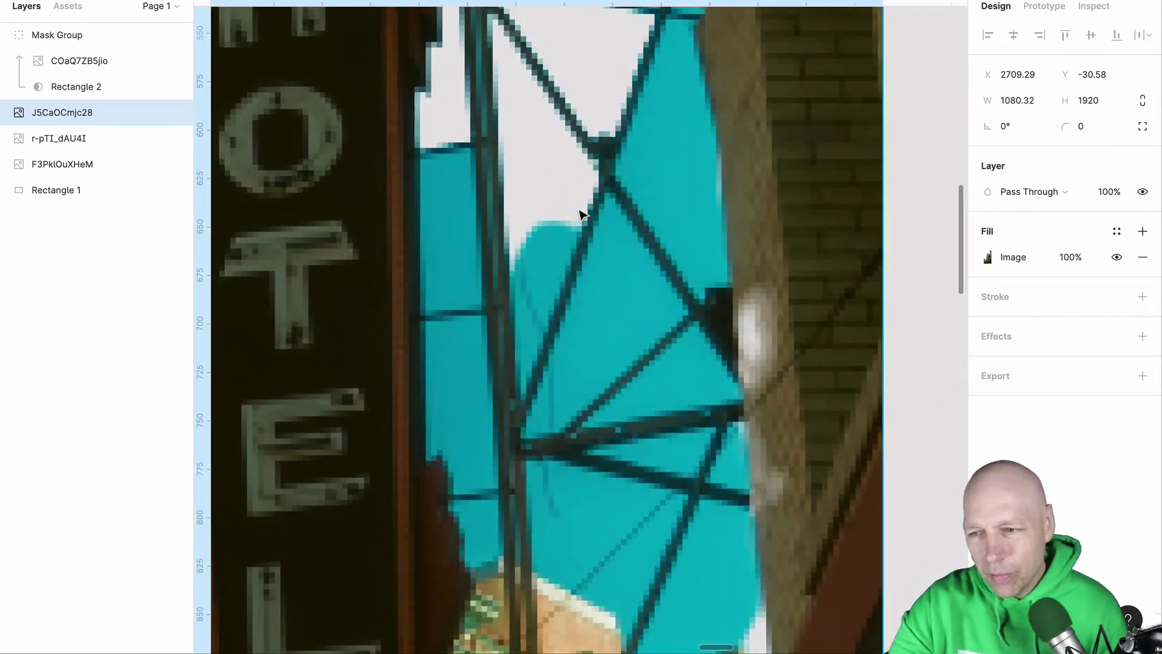
pyautogui.scroll(-6, 581, 214)
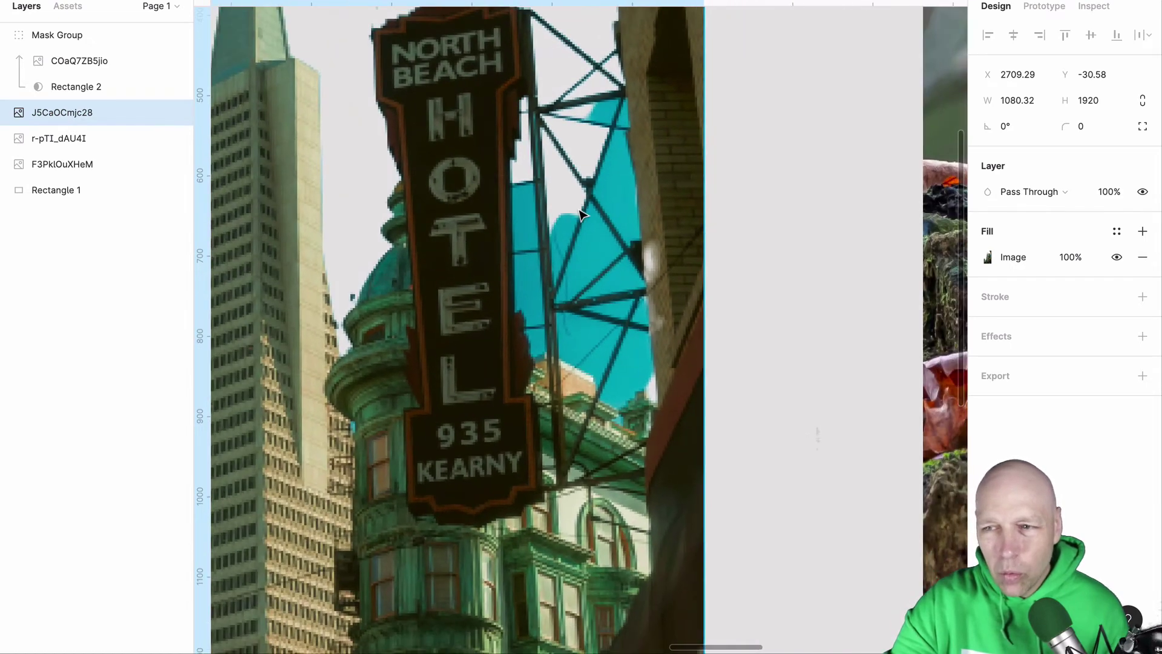
pyautogui.scroll(1, 581, 215)
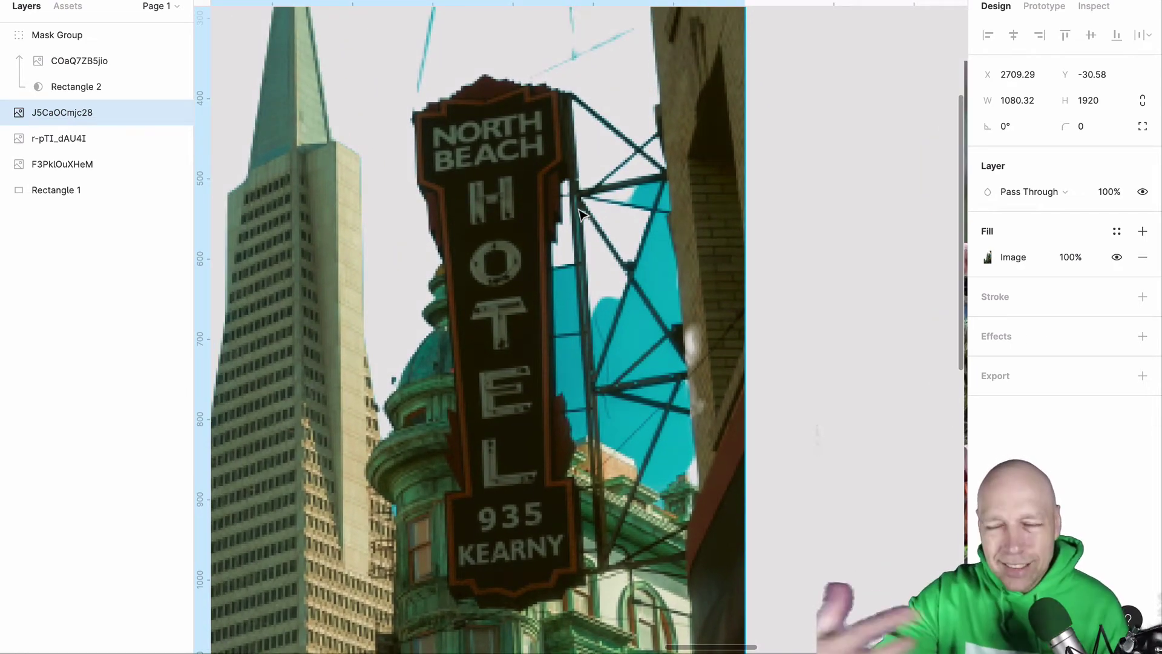
pyautogui.scroll(-5, 508, 259)
pyautogui.hscroll(-5, 508, 259)
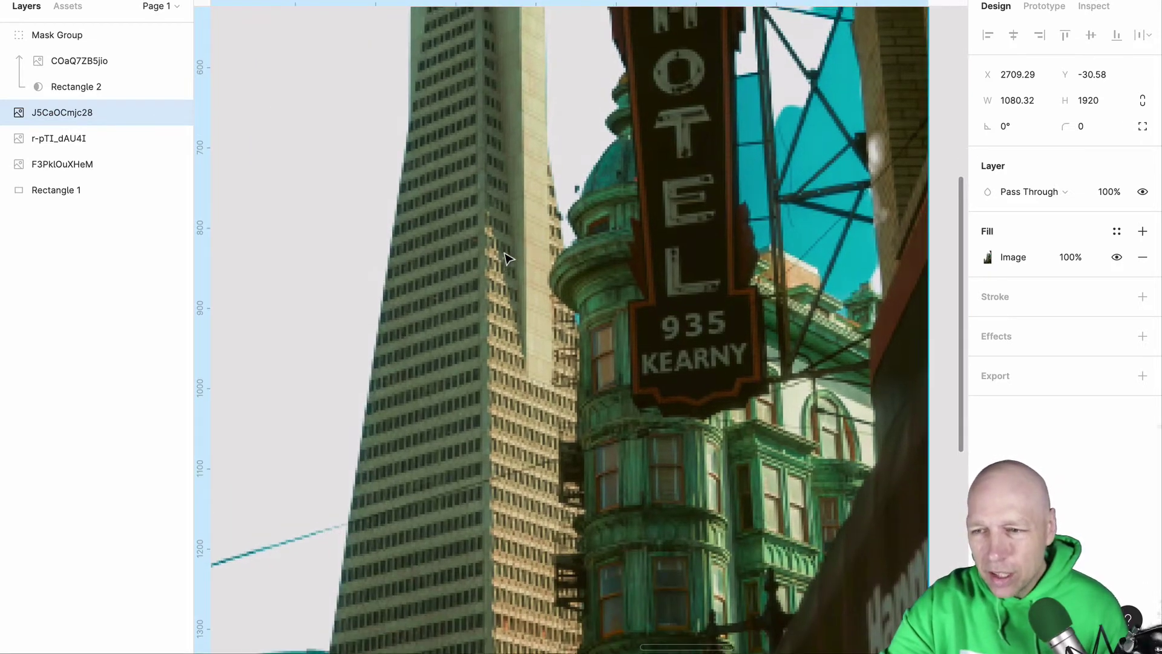
pyautogui.scroll(-3, 507, 259)
pyautogui.scroll(-3, 526, 246)
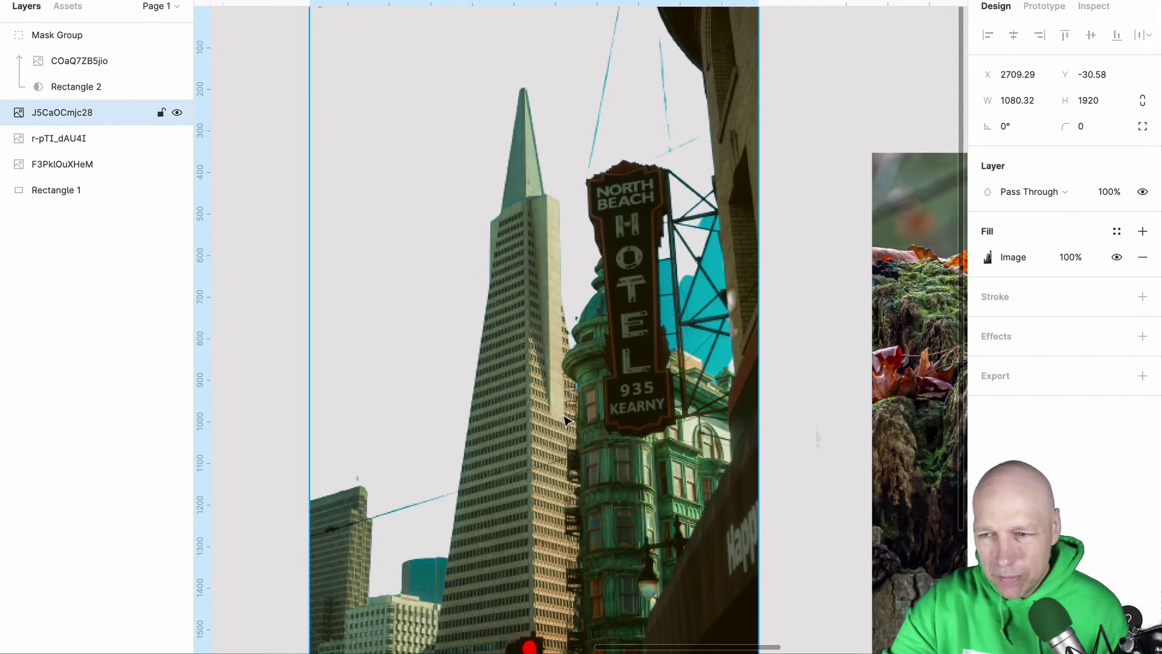
pyautogui.scroll(6, 484, 366)
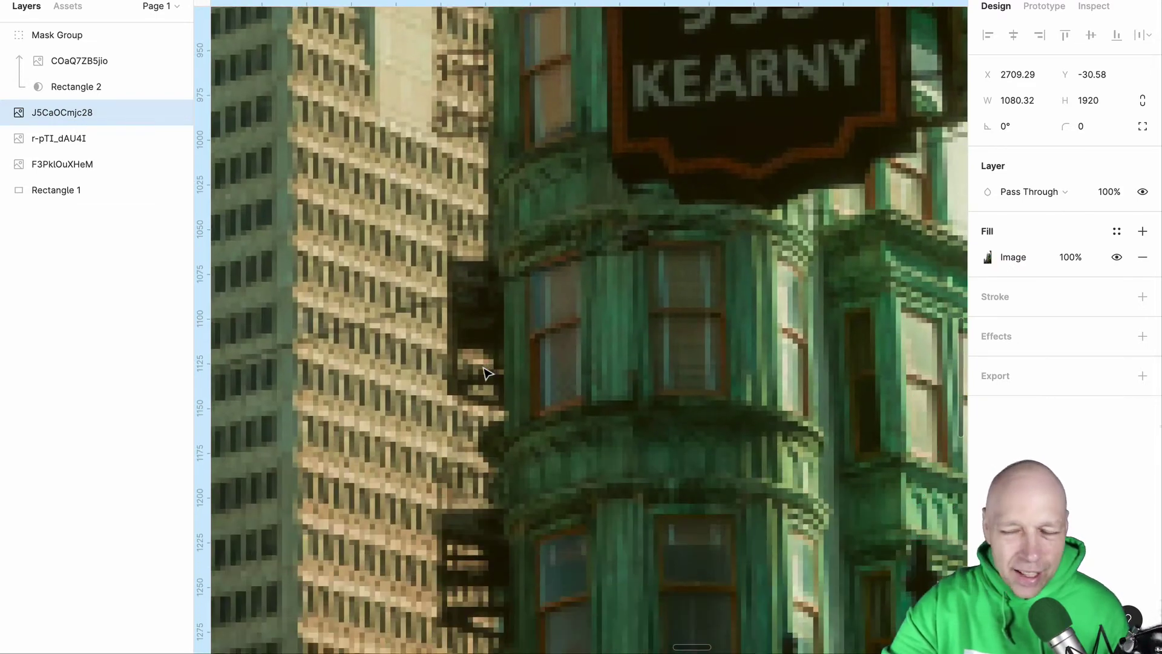
pyautogui.scroll(-6, 484, 371)
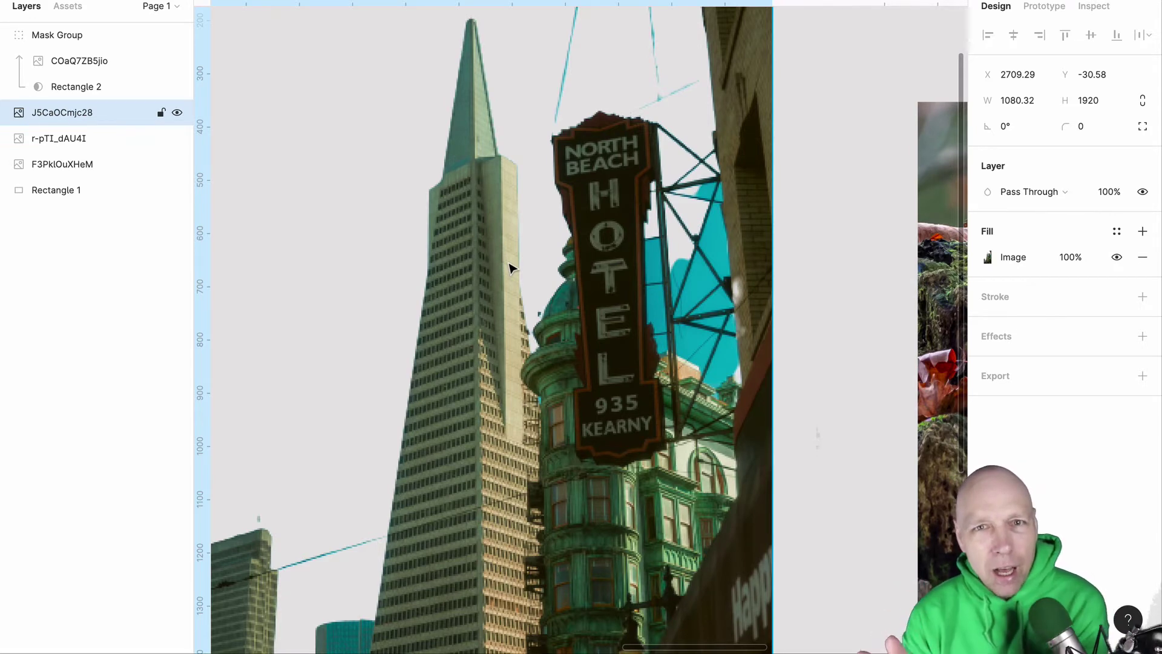
pyautogui.scroll(-2, 510, 272)
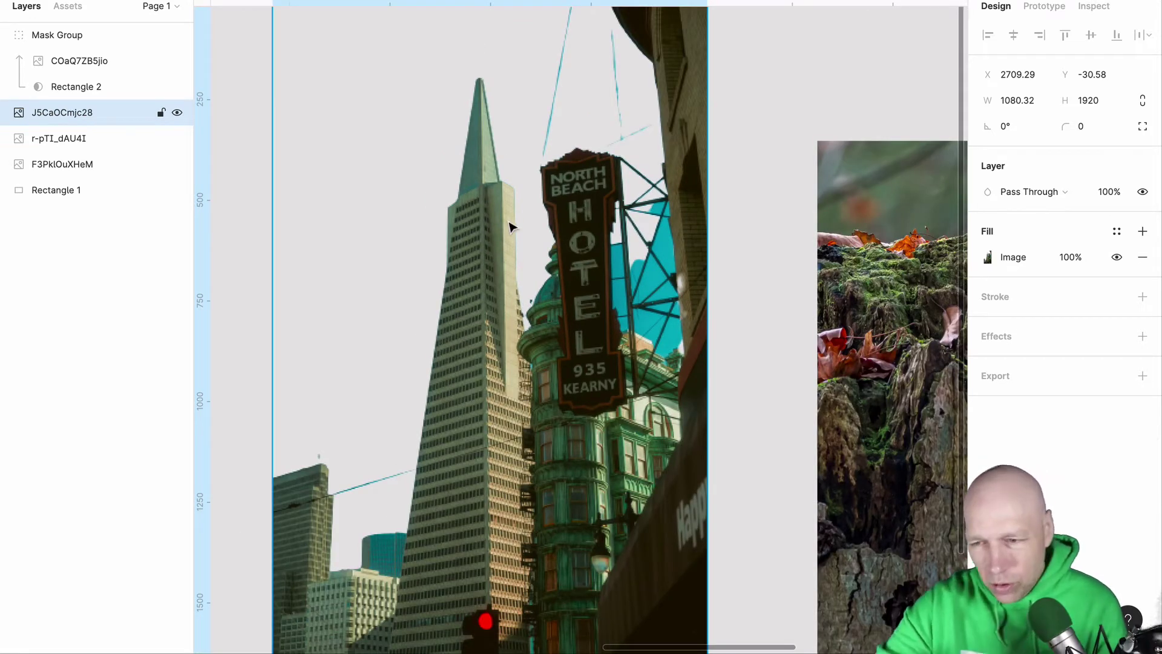
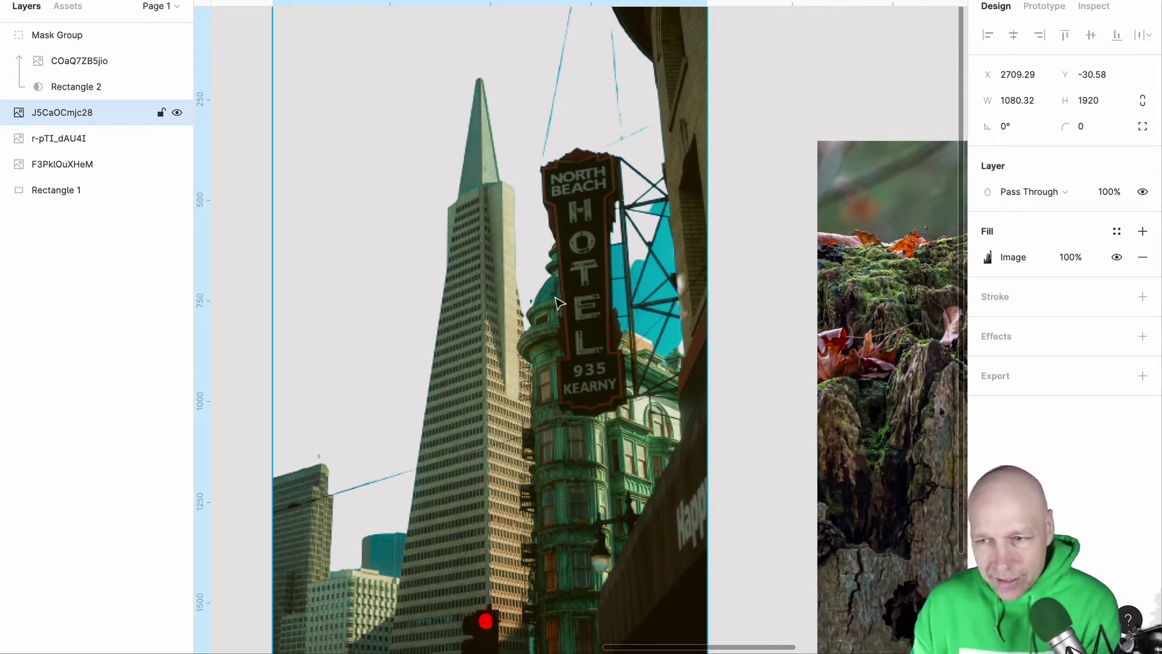
# - Examine the woodpecker photo up close, checking the feathered edges of the head, the feet on the stump and the tail
pyautogui.hscroll(10, 558, 301)
pyautogui.scroll(-3, 558, 301)
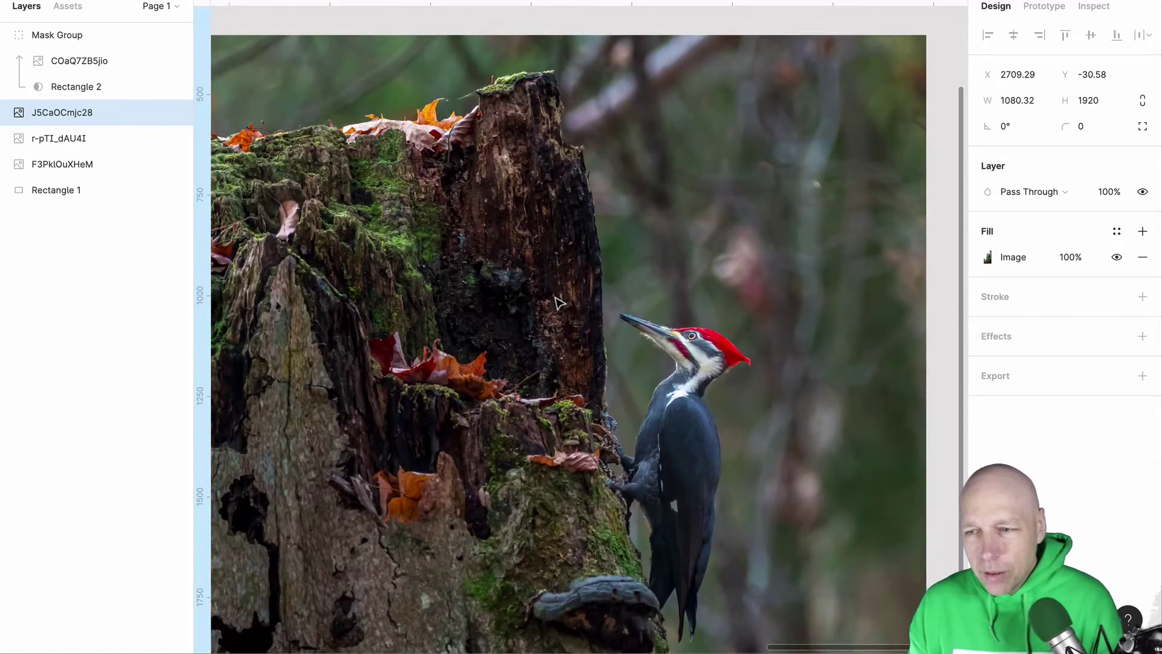
pyautogui.hscroll(5, 558, 301)
pyautogui.scroll(10, 558, 301)
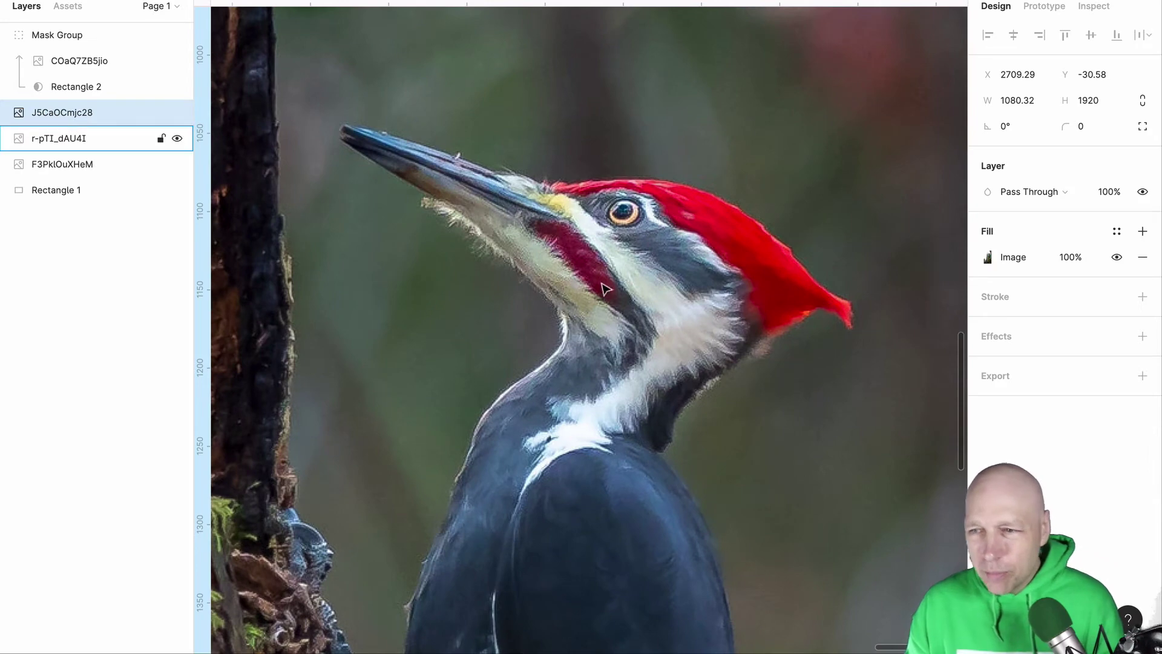
pyautogui.scroll(-3, 558, 301)
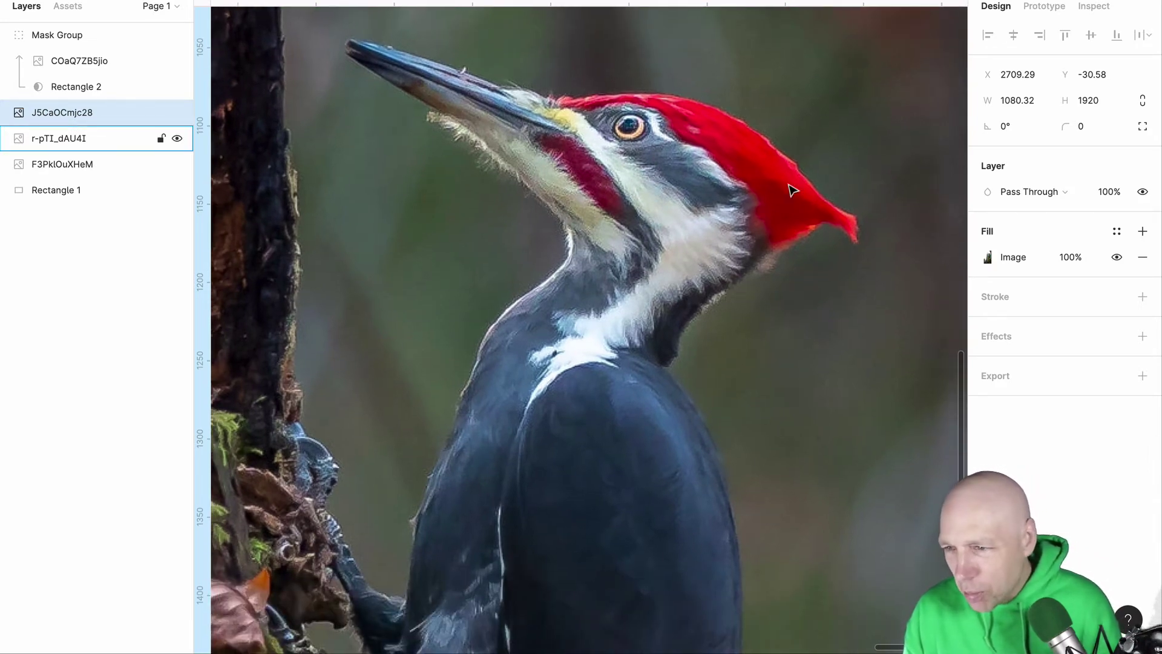
pyautogui.scroll(4, 793, 192)
pyautogui.scroll(-2, 793, 191)
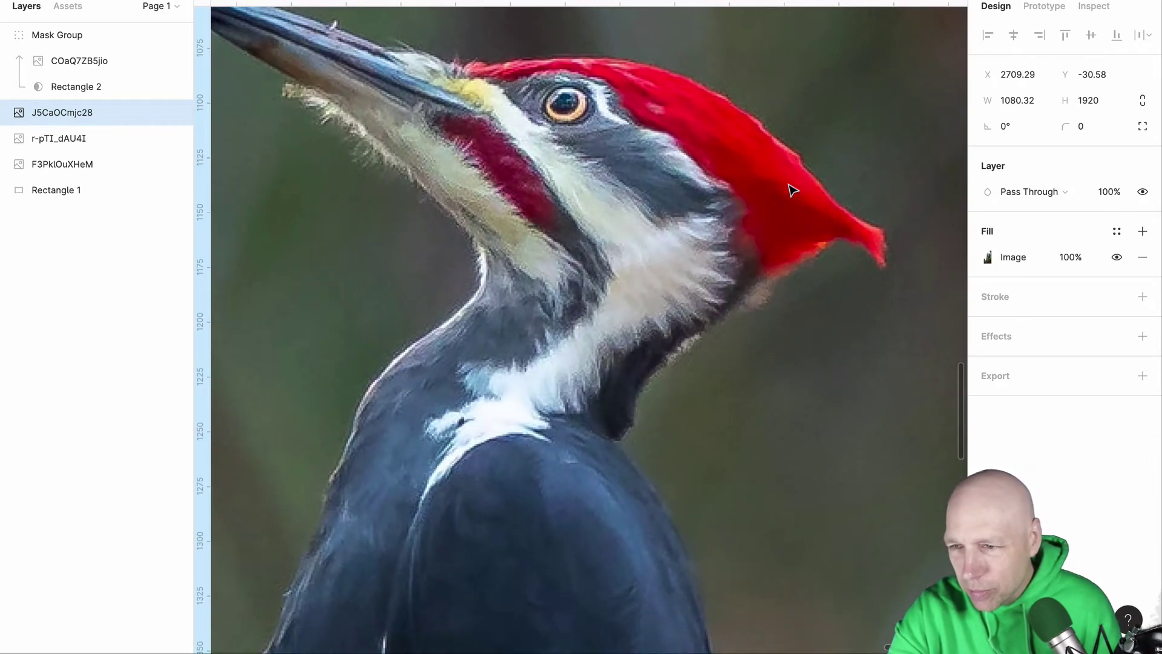
pyautogui.scroll(-2, 793, 192)
pyautogui.scroll(-6, 793, 191)
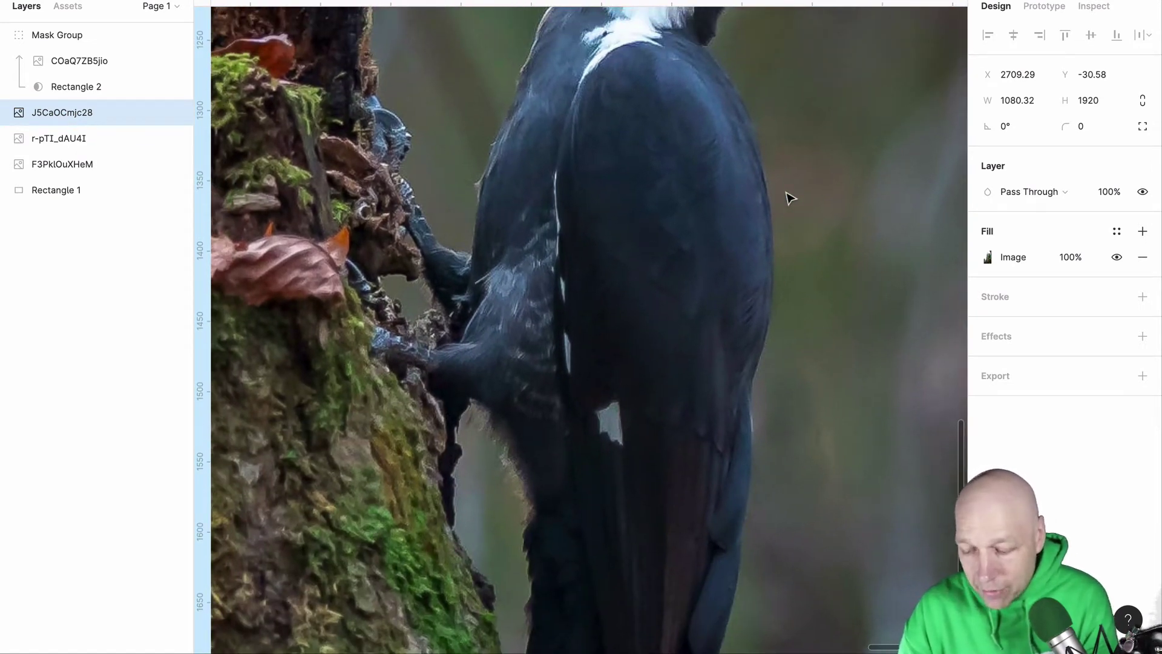
pyautogui.hotkey('ctrl', '\\')
pyautogui.scroll(-6, 787, 200)
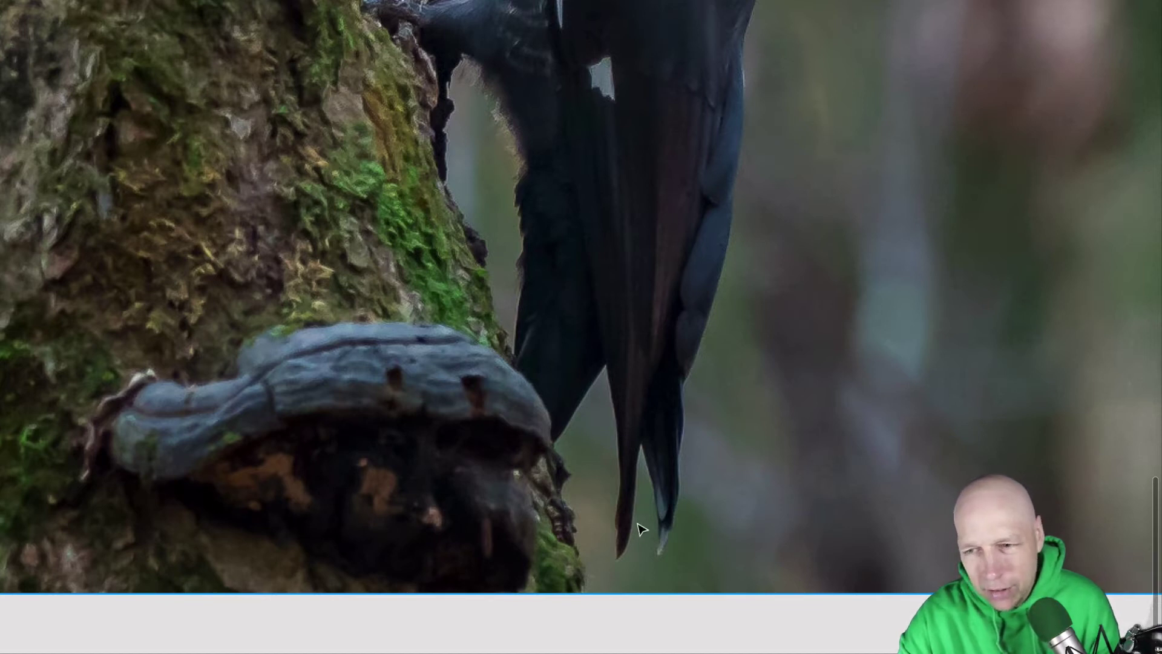
pyautogui.scroll(5, 641, 530)
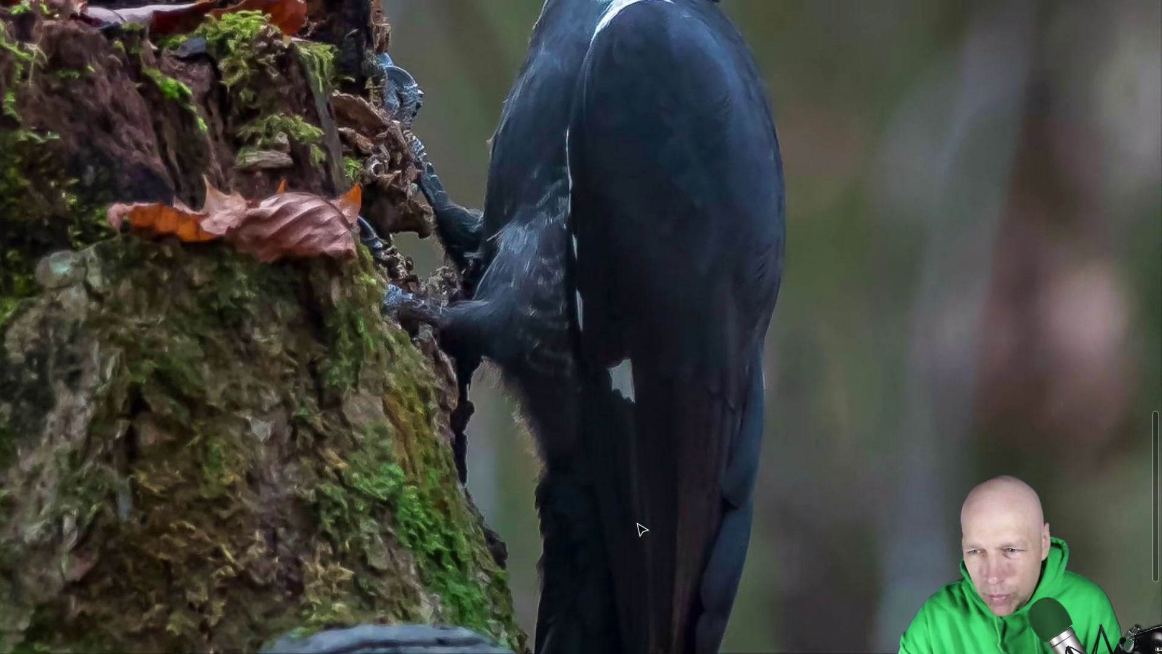
pyautogui.scroll(1, 642, 530)
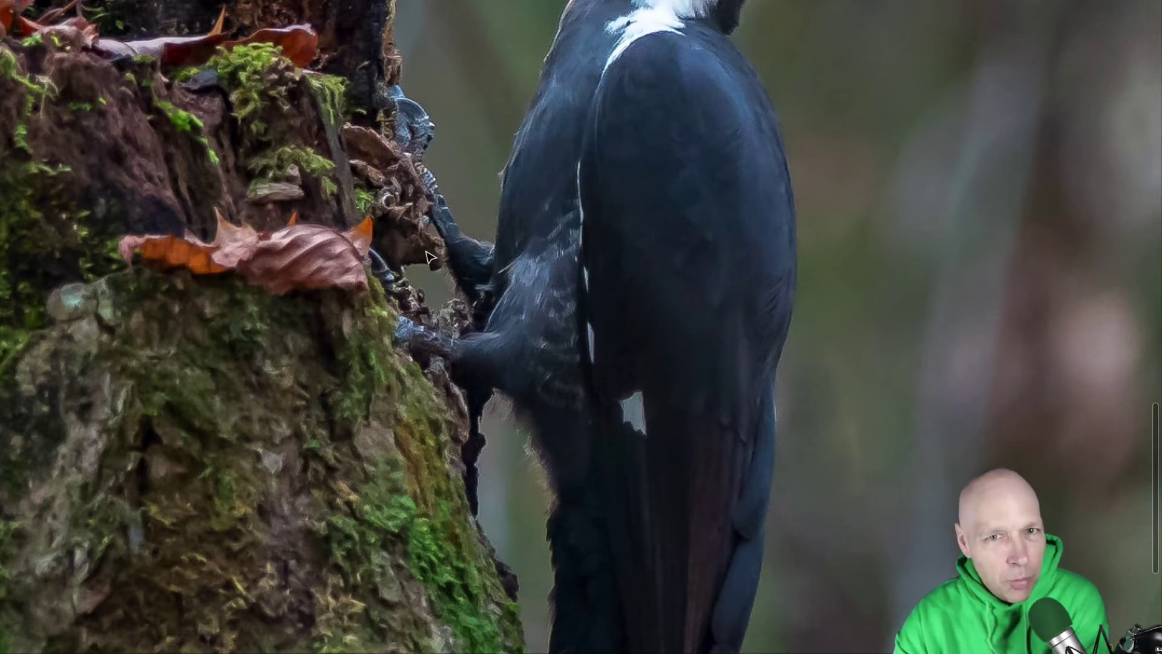
pyautogui.scroll(-10, 430, 257)
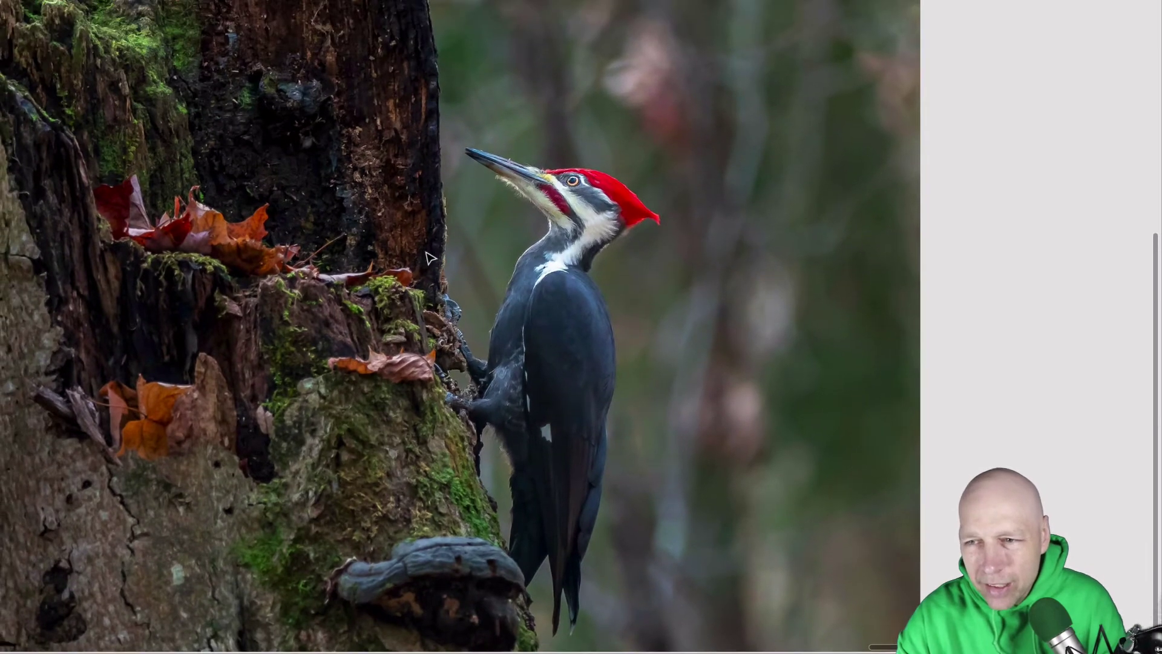
# - Try to remove the background of the woodpecker photo with the Remove BG plugin
pyautogui.hscroll(-3, 429, 257)
pyautogui.scroll(2, 429, 258)
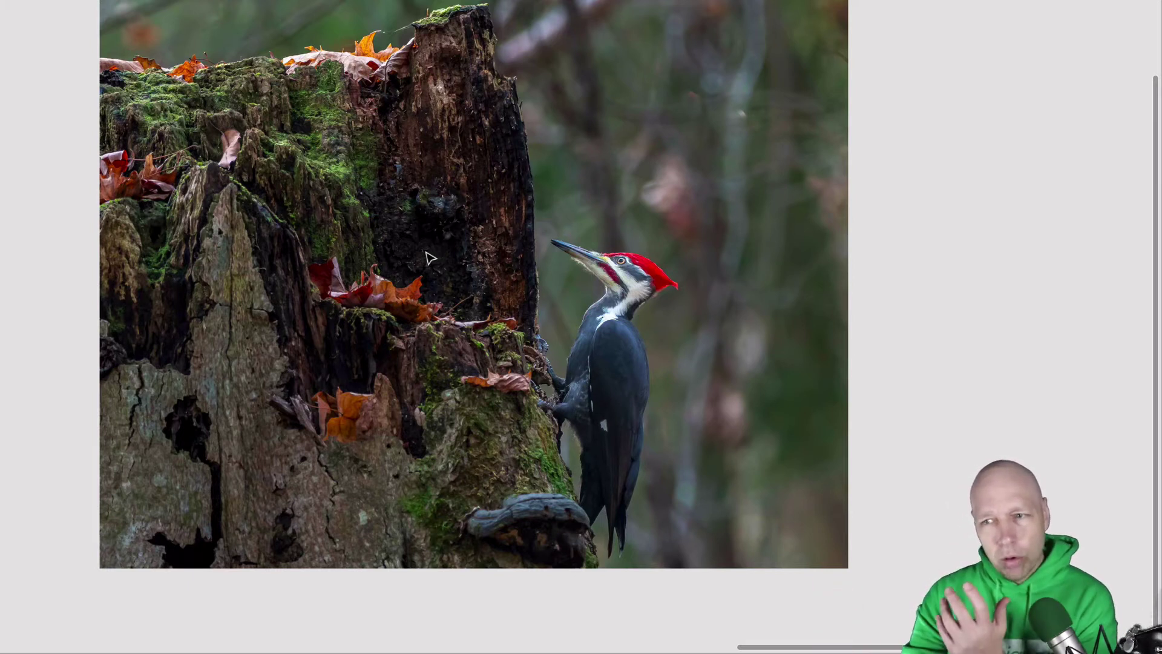
pyautogui.rightClick(649, 81)
pyautogui.moveTo(736, 371)
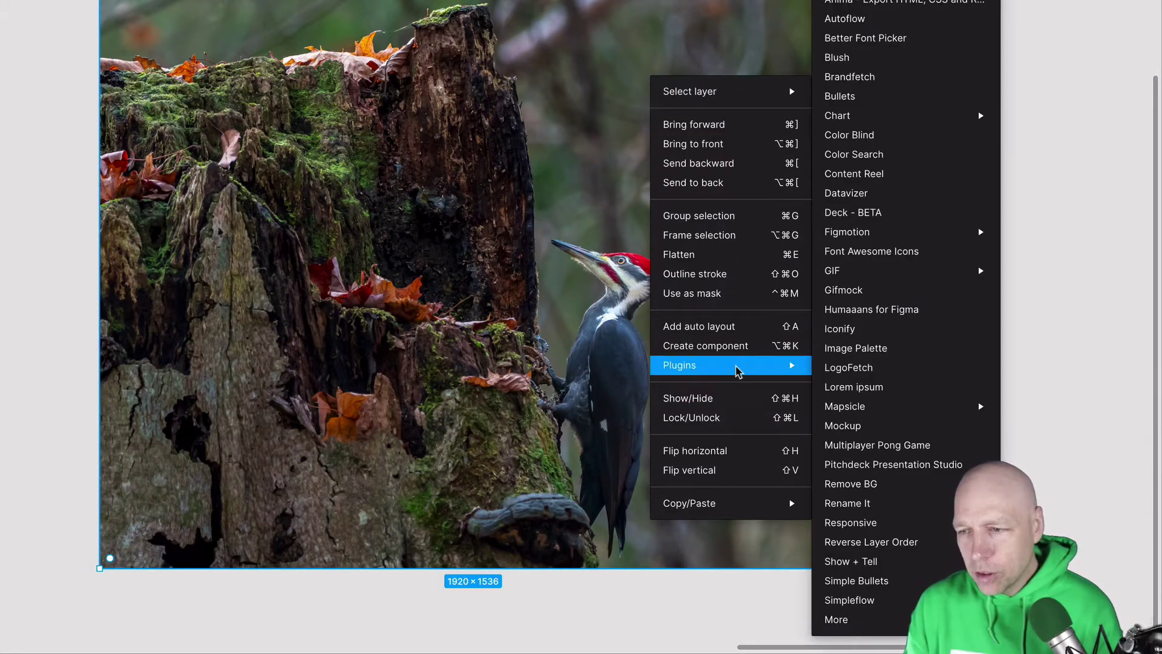
pyautogui.moveTo(879, 490)
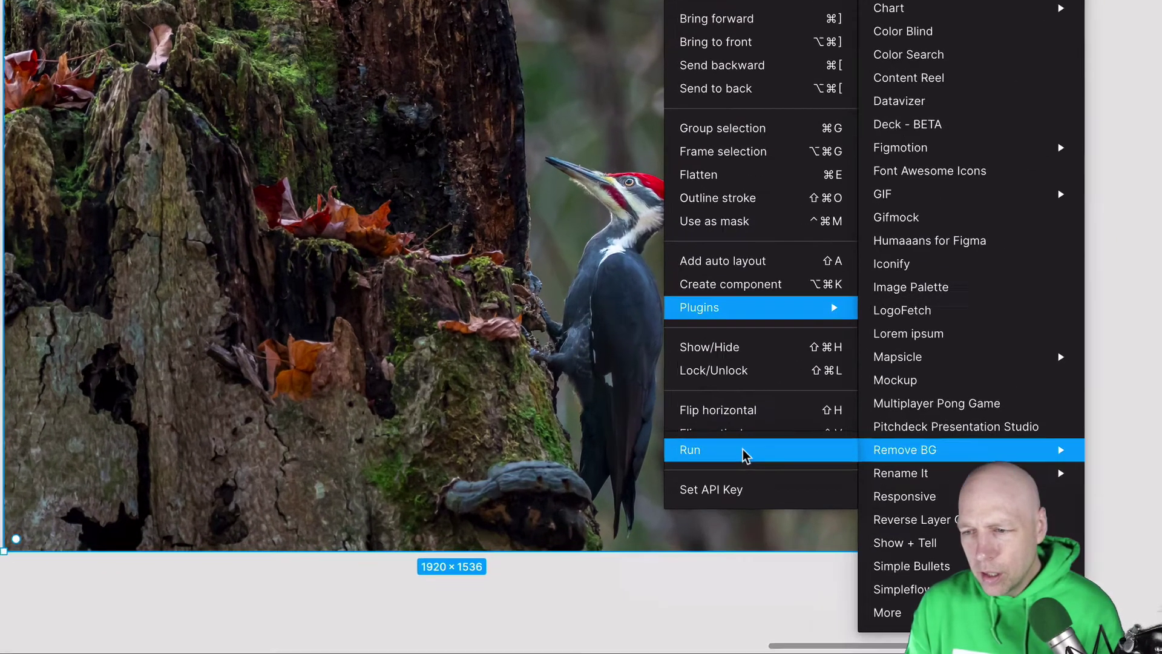
pyautogui.click(717, 485)
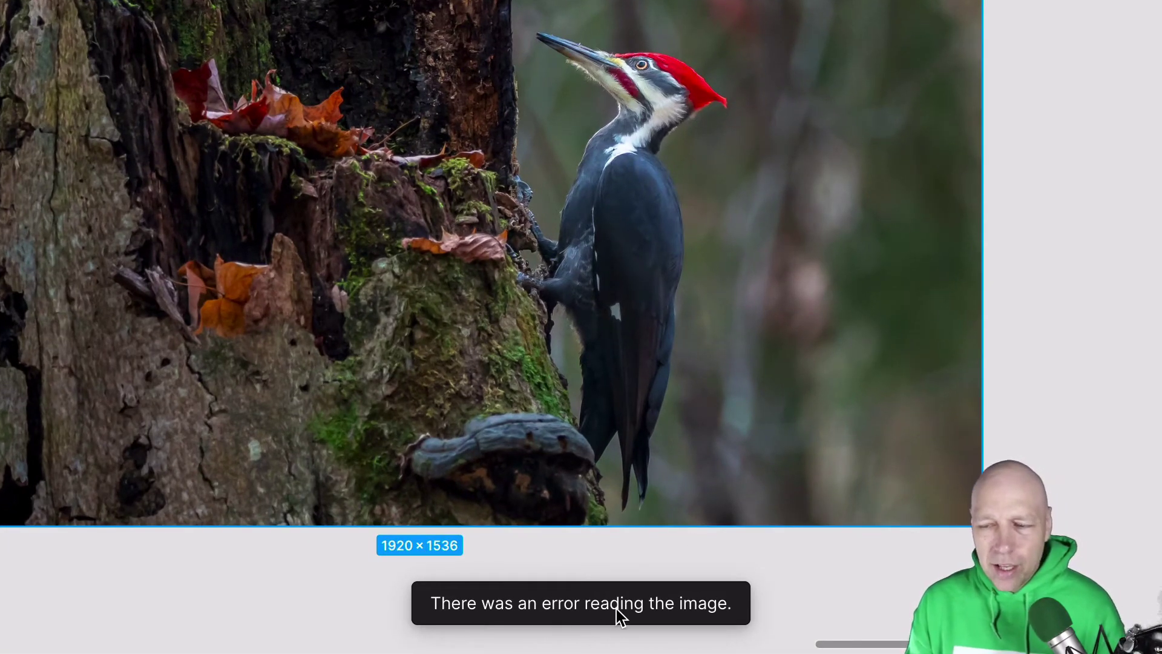
pyautogui.click(1012, 378)
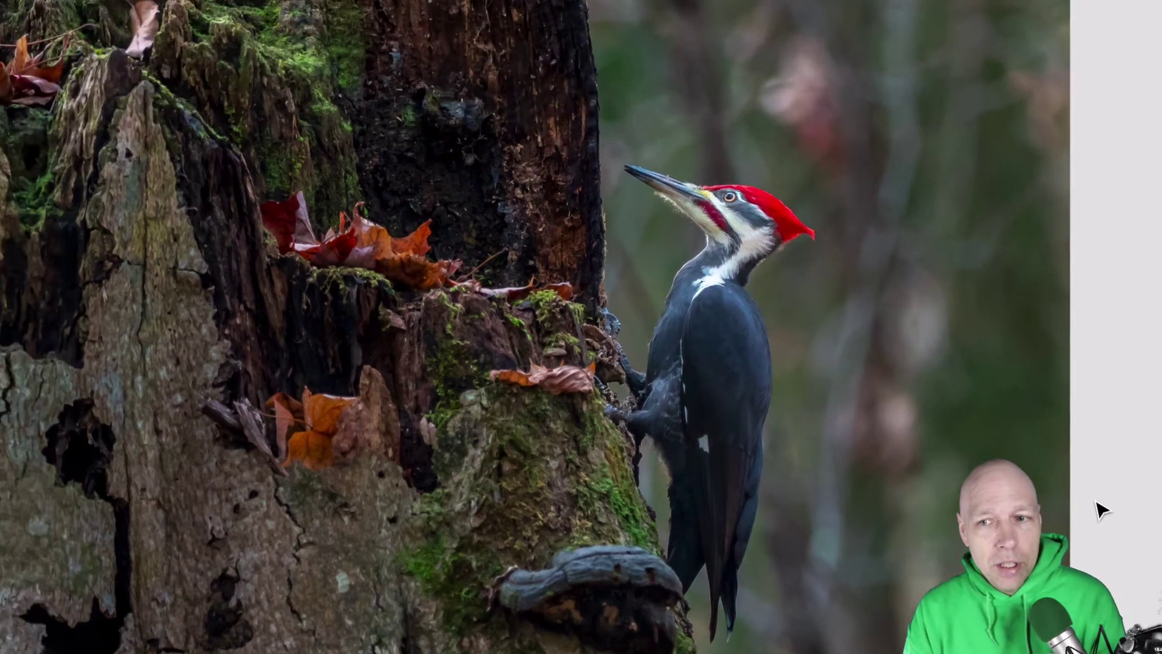
# - Start a Pen path at the woodpecker photo's left edge, on the upper edge of the pale leaf lying on the stump
pyautogui.hotkey('ctrl', '\\')
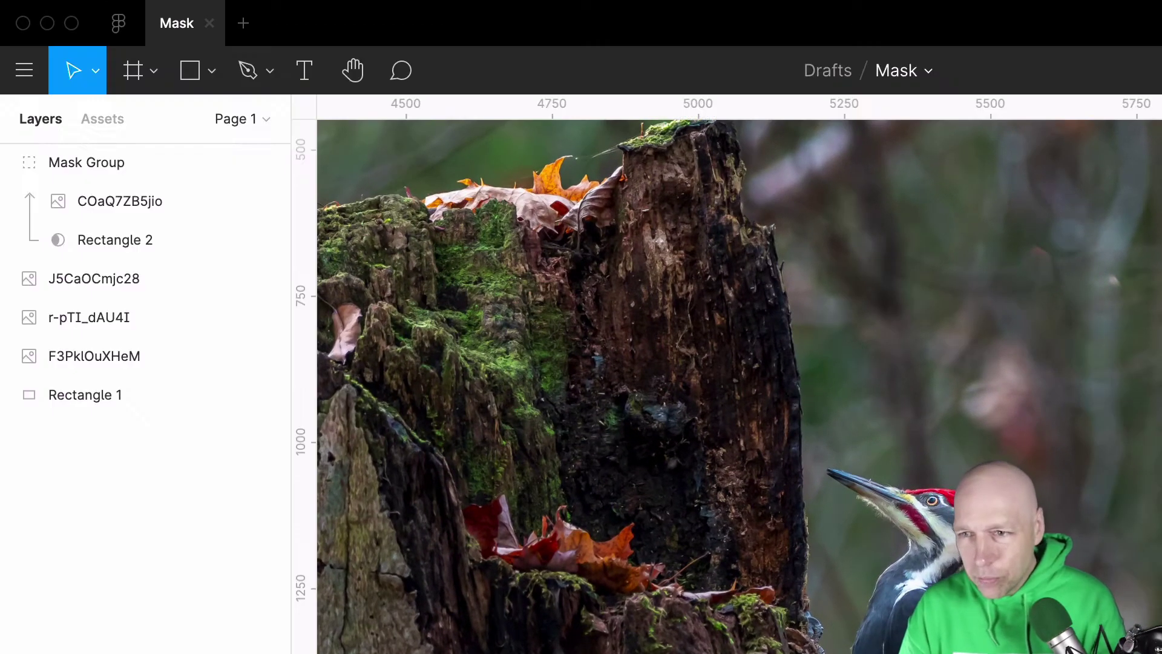
pyautogui.click(250, 71)
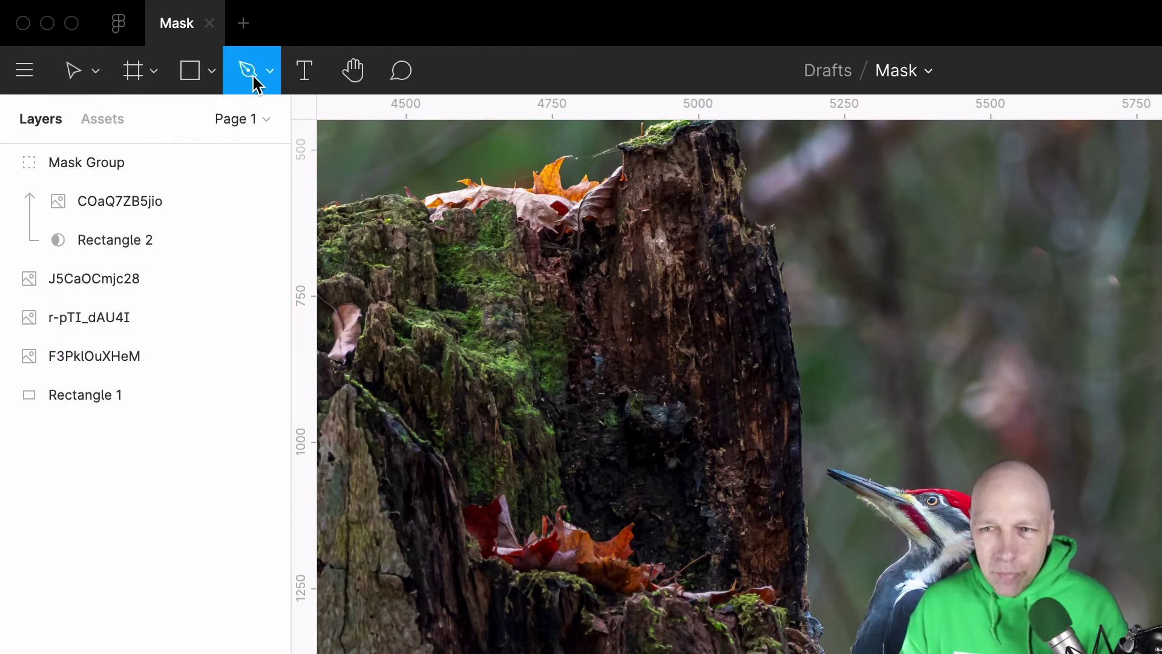
pyautogui.click(273, 72)
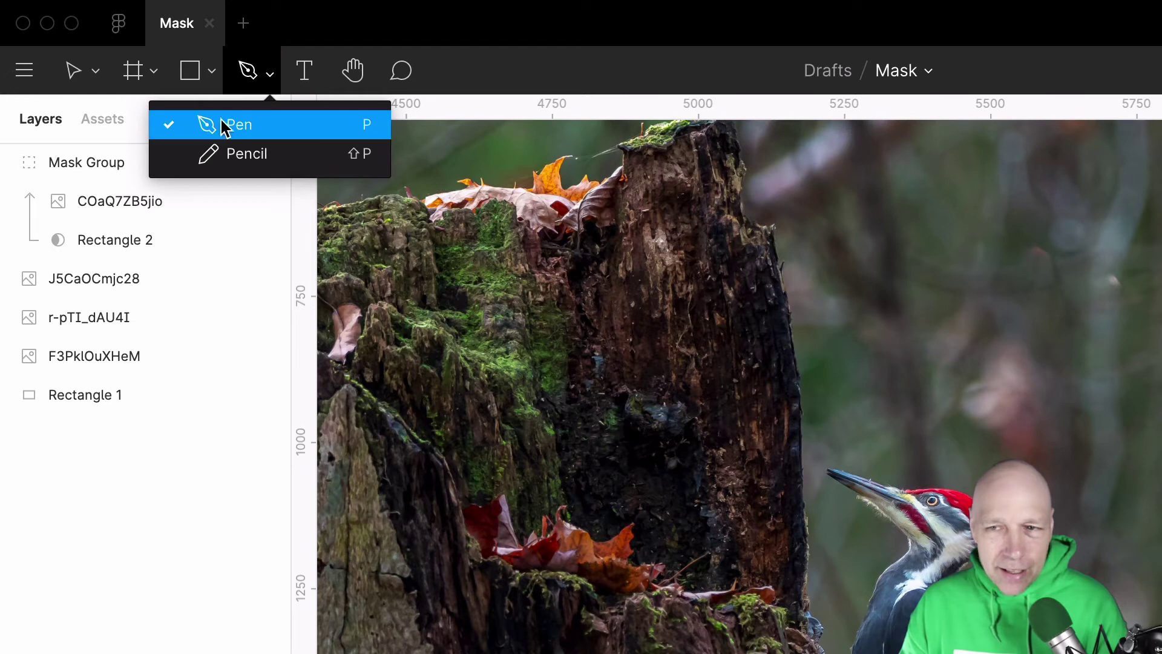
pyautogui.click(256, 128)
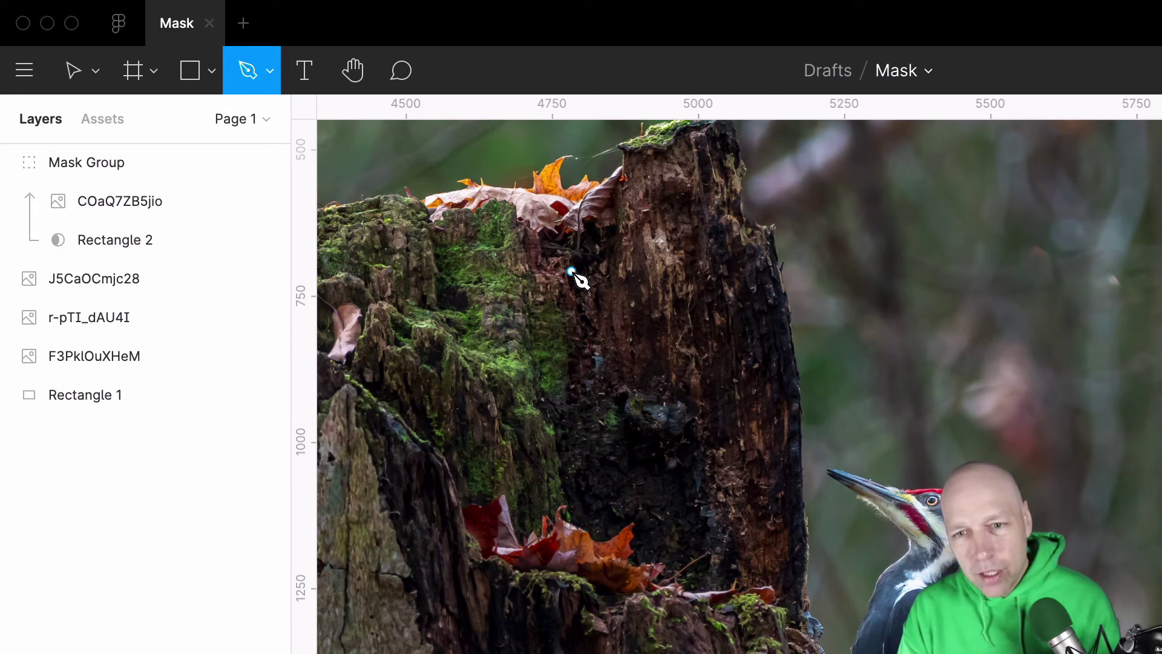
pyautogui.hscroll(-10, 484, 269)
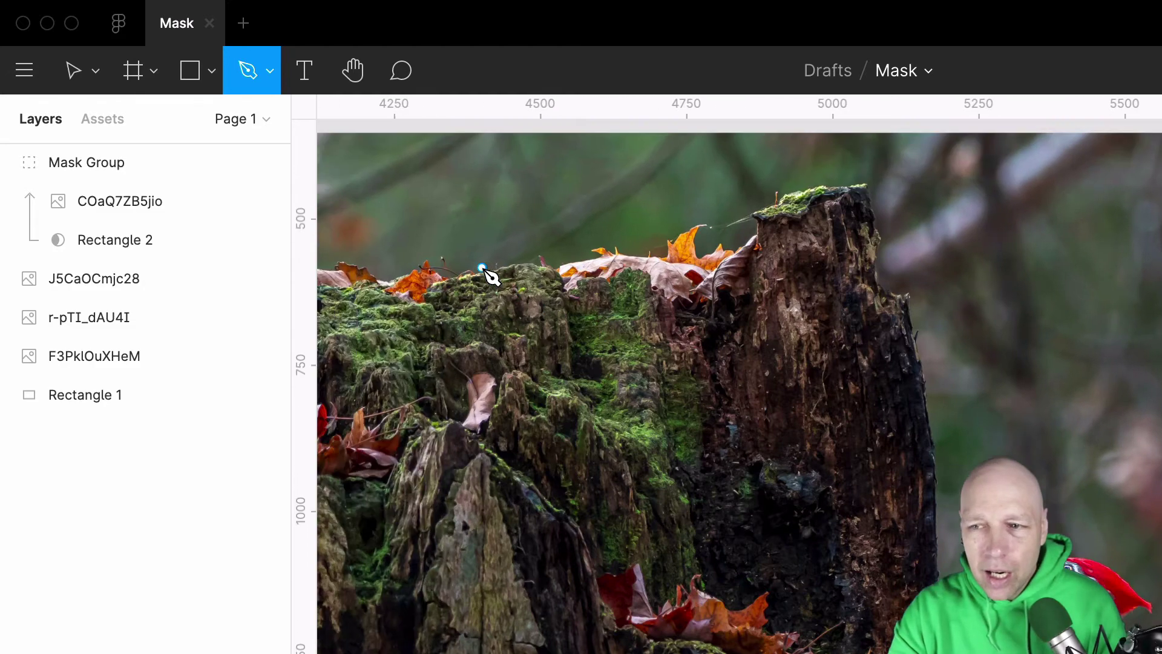
pyautogui.scroll(5, 485, 269)
pyautogui.scroll(5, 484, 269)
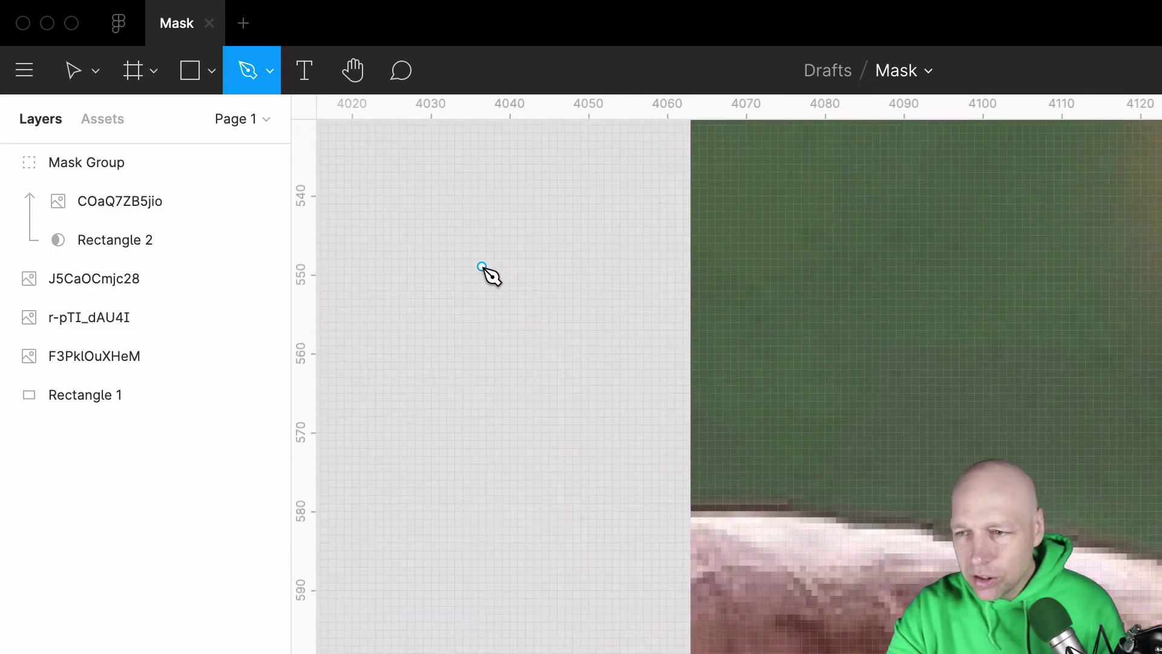
pyautogui.scroll(2, 482, 267)
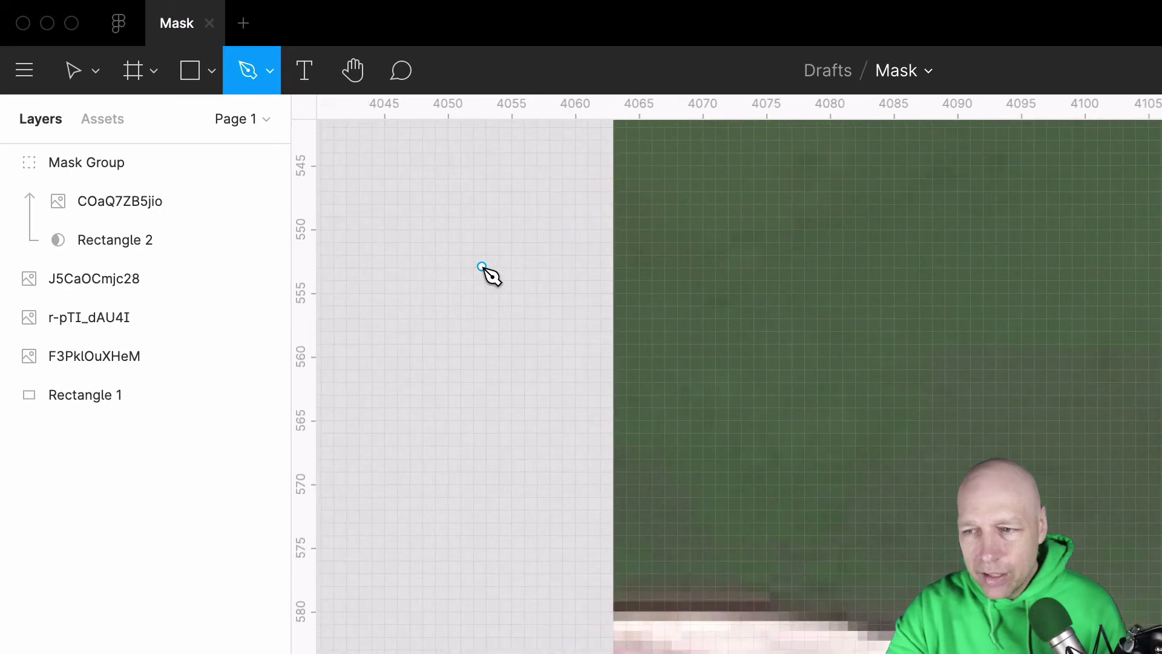
pyautogui.scroll(-4, 483, 266)
pyautogui.hscroll(3, 483, 267)
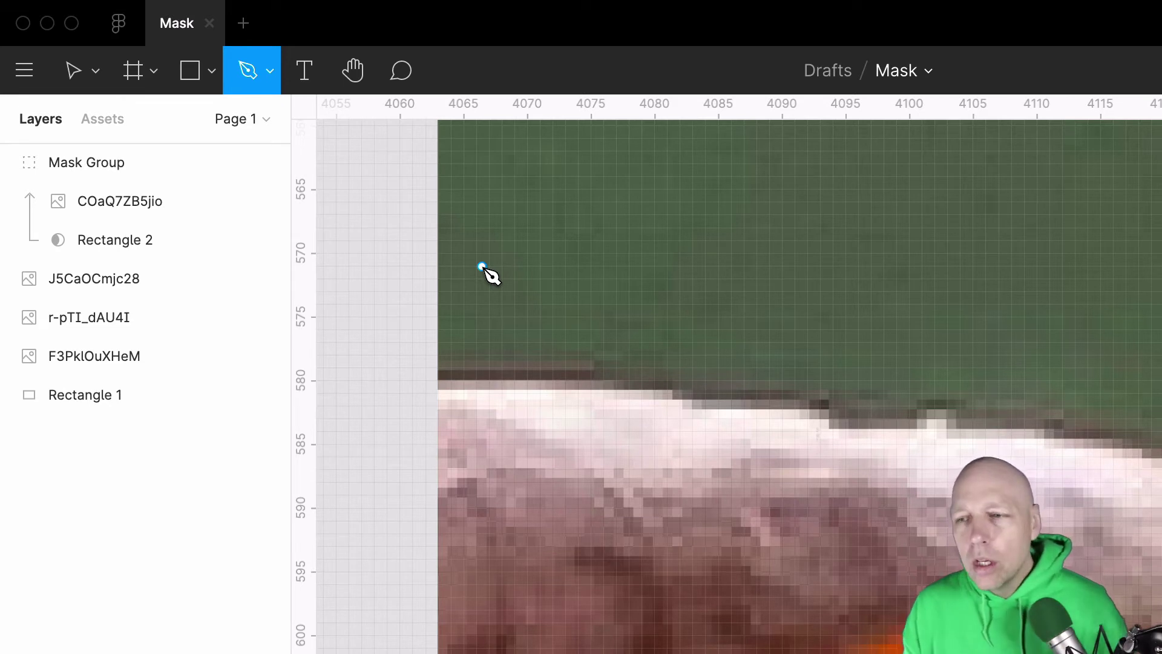
pyautogui.click(374, 217)
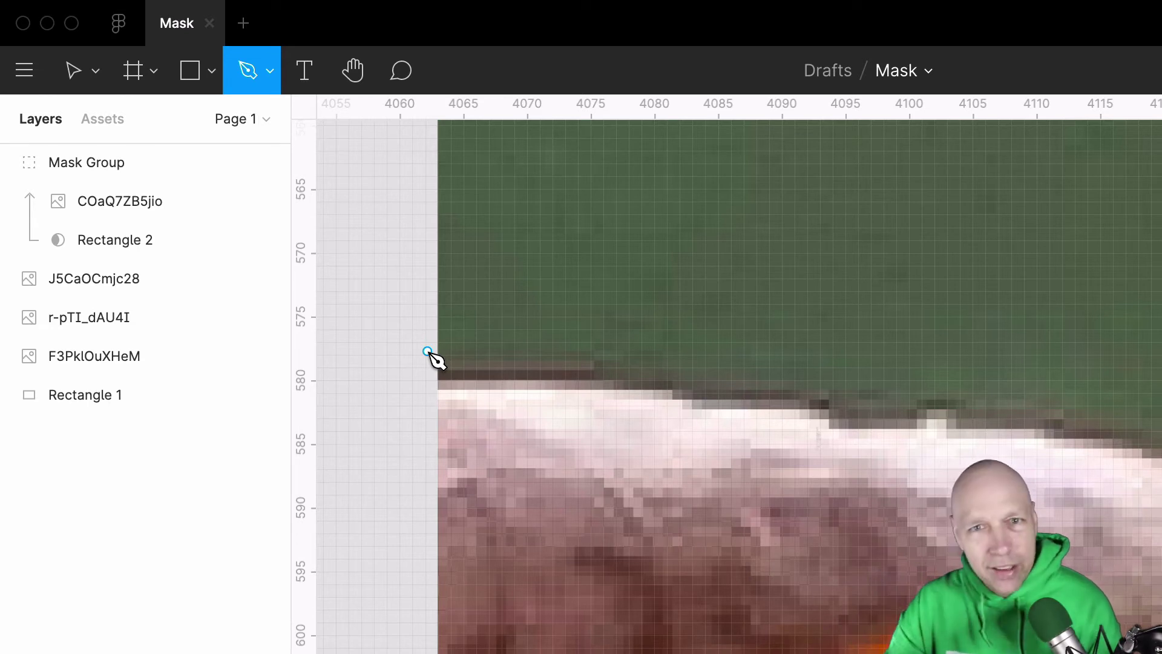
pyautogui.click(440, 389)
# - Trace the pale leaf's upper edge with curved Pen points up to the start of the first orange leaf
pyautogui.moveTo(618, 389); pyautogui.dragTo(662, 396)
pyautogui.moveTo(701, 406); pyautogui.dragTo(709, 407)
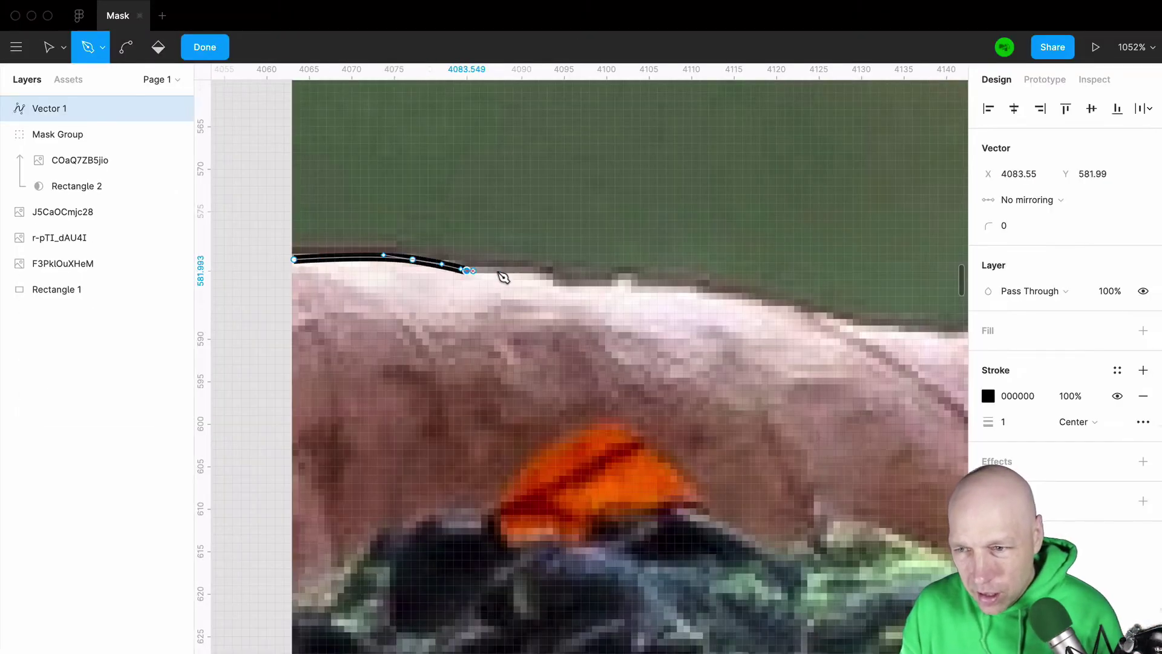
pyautogui.moveTo(540, 272); pyautogui.dragTo(549, 274)
pyautogui.moveTo(565, 283); pyautogui.dragTo(574, 285)
pyautogui.moveTo(611, 283); pyautogui.dragTo(647, 284)
pyautogui.moveTo(716, 294); pyautogui.dragTo(731, 298)
pyautogui.moveTo(850, 321); pyautogui.dragTo(923, 333)
pyautogui.hscroll(7, 914, 335)
# - Extend the path over the first orange leaf's left peak and down into the notch in its middle
pyautogui.click(659, 256)
pyautogui.moveTo(663, 207); pyautogui.dragTo(673, 202)
pyautogui.moveTo(695, 207); pyautogui.dragTo(734, 203)
pyautogui.moveTo(758, 207); pyautogui.dragTo(826, 246)
pyautogui.moveTo(844, 249); pyautogui.dragTo(854, 248)
pyautogui.moveTo(889, 249); pyautogui.dragTo(901, 256)
pyautogui.moveTo(655, 269); pyautogui.dragTo(658, 281)
pyautogui.moveTo(677, 301); pyautogui.dragTo(684, 305)
pyautogui.click(689, 310)
# - Outline the first orange leaf's second hump and follow its slope down to the leaf's right-hand end
pyautogui.moveTo(746, 287); pyautogui.dragTo(757, 277)
pyautogui.moveTo(790, 292); pyautogui.dragTo(799, 302)
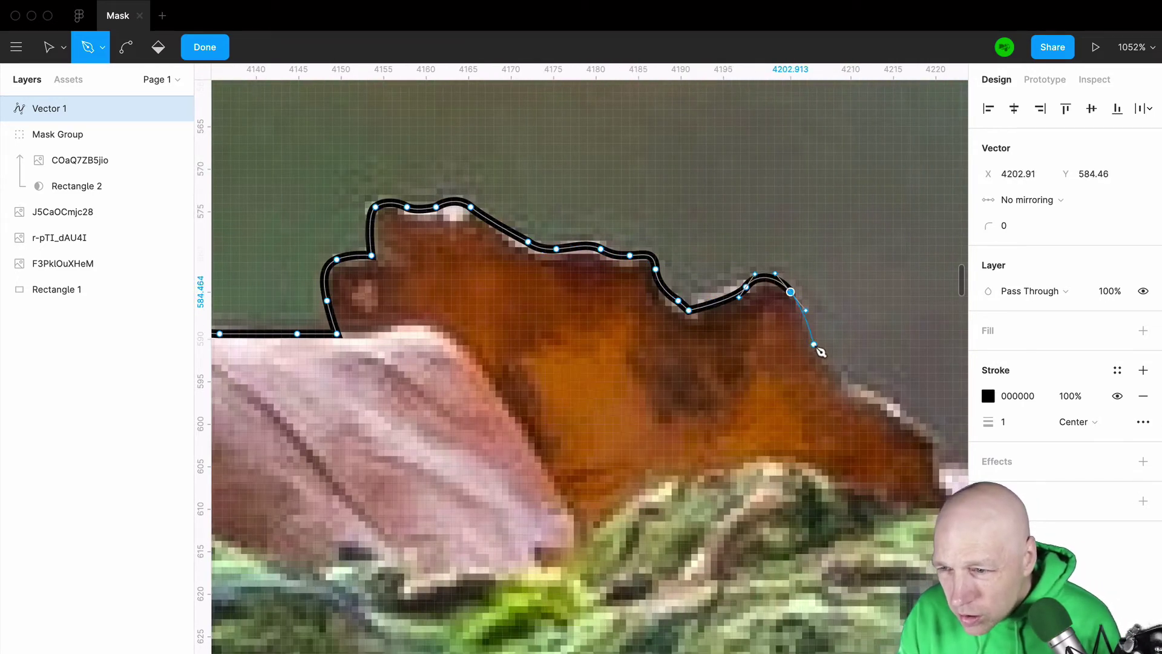
pyautogui.moveTo(816, 347); pyautogui.dragTo(820, 358)
pyautogui.moveTo(844, 379); pyautogui.dragTo(855, 384)
pyautogui.moveTo(931, 435); pyautogui.dragTo(935, 442)
# - Carry the path along the white leaf sliver and the pale fringe that borders the second orange leaf
pyautogui.click(591, 473)
pyautogui.click(690, 491)
pyautogui.click(745, 468)
pyautogui.click(783, 462)
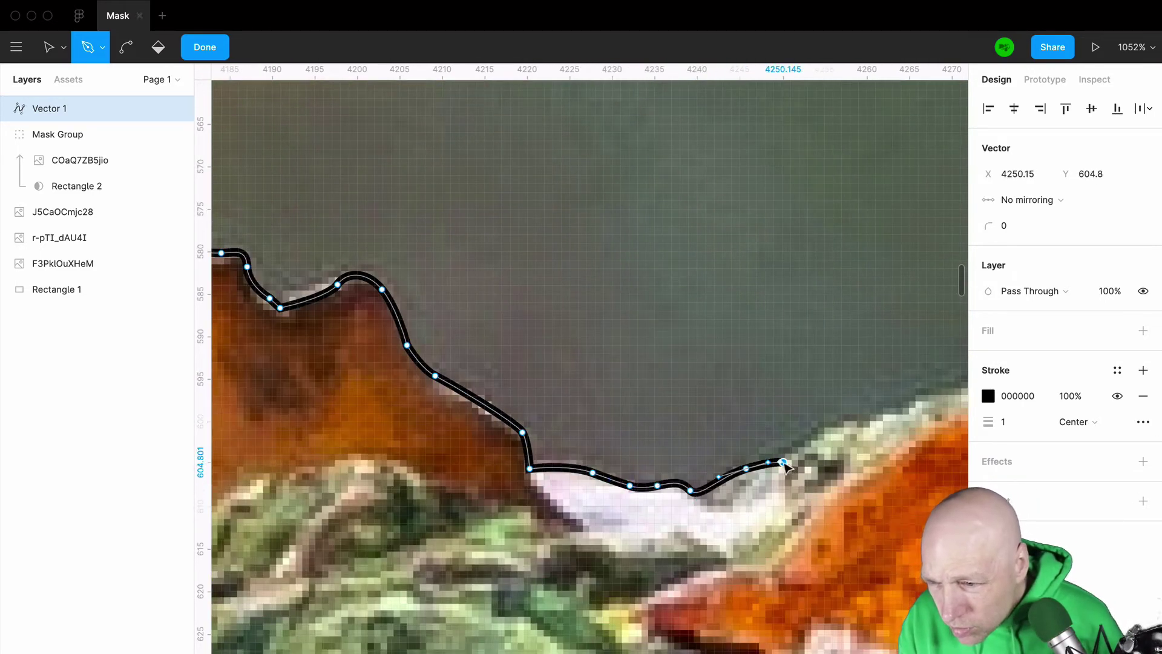
pyautogui.hscroll(4, 787, 463)
pyautogui.click(538, 420)
pyautogui.click(624, 389)
pyautogui.click(660, 379)
pyautogui.hscroll(-1, 670, 376)
# - Outline the second orange leaf's rounded lobe down into the notch beside the dark curled stem
pyautogui.click(701, 385)
pyautogui.click(730, 356)
pyautogui.click(783, 314)
pyautogui.click(825, 332)
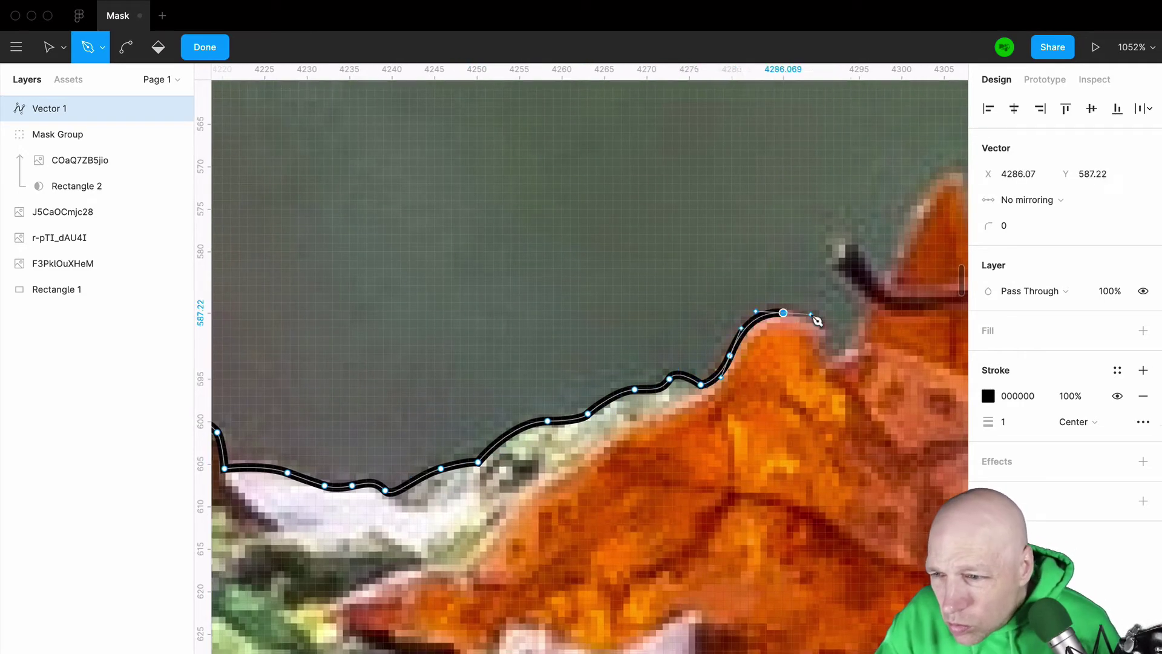
pyautogui.click(827, 362)
# - Trace around the dark curled stem tip and over the pointed orange leaf peak to the stem's far side
pyautogui.click(872, 301)
pyautogui.click(833, 262)
pyautogui.moveTo(861, 251); pyautogui.dragTo(867, 257)
pyautogui.click(885, 282)
pyautogui.hscroll(2, 885, 282)
pyautogui.moveTo(784, 188); pyautogui.dragTo(819, 173)
pyautogui.moveTo(825, 213); pyautogui.dragTo(829, 223)
pyautogui.click(851, 262)
pyautogui.click(860, 270)
# - Outline the thin upright stem with the pale tip and follow the arched twig down to the moss
pyautogui.moveTo(654, 281); pyautogui.dragTo(664, 283)
pyautogui.click(682, 289)
pyautogui.moveTo(669, 212); pyautogui.dragTo(666, 192)
pyautogui.moveTo(647, 171); pyautogui.dragTo(622, 144)
pyautogui.moveTo(637, 128); pyautogui.dragTo(645, 132)
pyautogui.moveTo(691, 180); pyautogui.dragTo(696, 195)
pyautogui.moveTo(698, 249); pyautogui.dragTo(699, 275)
pyautogui.moveTo(831, 355); pyautogui.dragTo(841, 361)
pyautogui.click(891, 398)
pyautogui.hscroll(5, 890, 398)
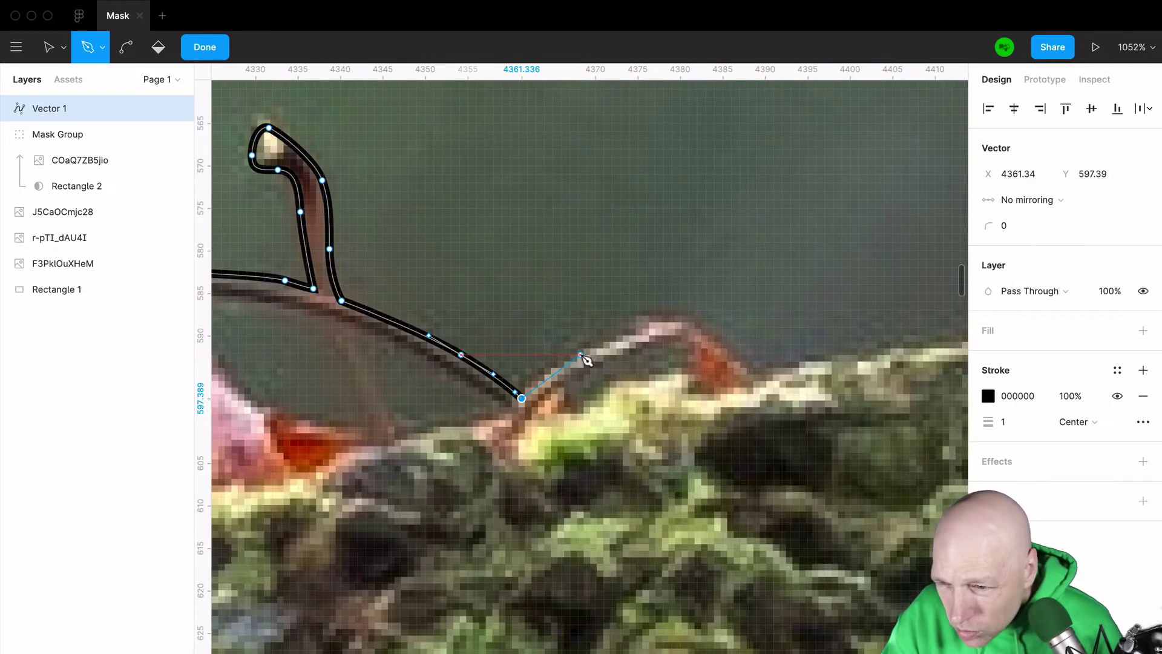
# - Trace the stump's mossy upper edge, passing beneath the small reddish twig arch and continuing to the raised moss step
pyautogui.moveTo(554, 405); pyautogui.dragTo(558, 410)
pyautogui.moveTo(581, 406); pyautogui.dragTo(590, 400)
pyautogui.moveTo(621, 381); pyautogui.dragTo(676, 376)
pyautogui.moveTo(688, 382); pyautogui.dragTo(667, 361)
pyautogui.hscroll(2, 756, 375)
pyautogui.moveTo(709, 354); pyautogui.dragTo(783, 352)
pyautogui.moveTo(811, 348); pyautogui.dragTo(819, 342)
pyautogui.moveTo(830, 334); pyautogui.dragTo(832, 323)
pyautogui.moveTo(858, 321); pyautogui.dragTo(871, 323)
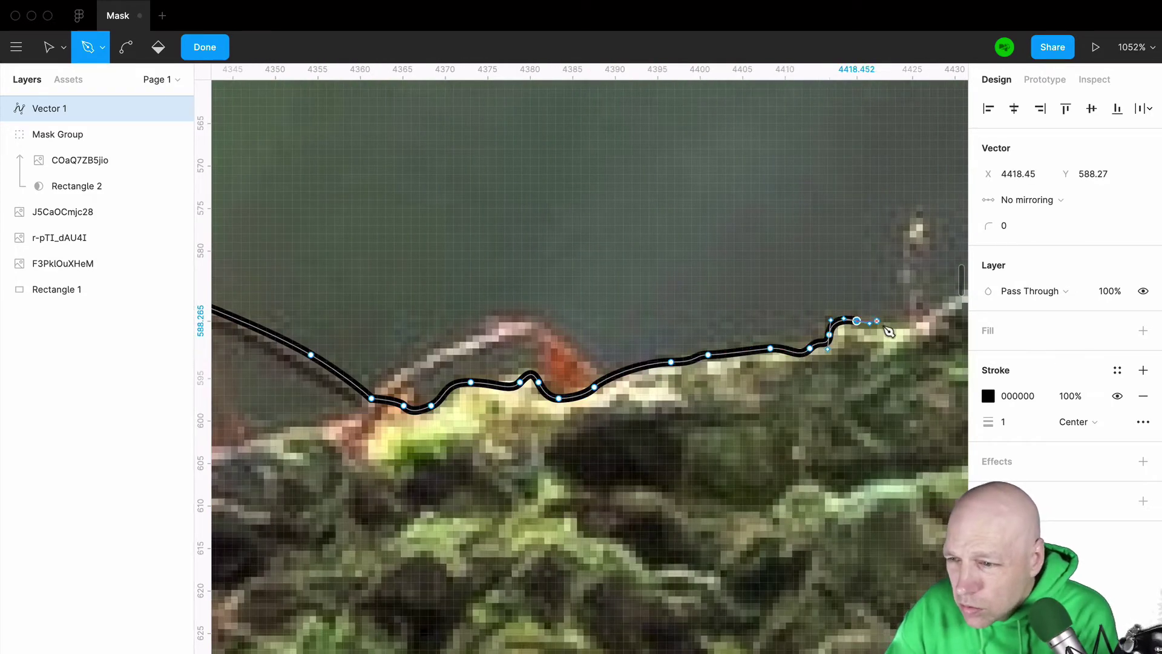
# - Extend the path along the mossy ridge of the stump to the base of the pointed reddish leaf
pyautogui.hscroll(6, 877, 323)
pyautogui.moveTo(655, 253); pyautogui.dragTo(668, 244)
pyautogui.moveTo(726, 232); pyautogui.dragTo(740, 235)
pyautogui.click(759, 239)
pyautogui.moveTo(813, 226); pyautogui.dragTo(826, 229)
pyautogui.moveTo(882, 220); pyautogui.dragTo(895, 218)
pyautogui.hscroll(6, 884, 224)
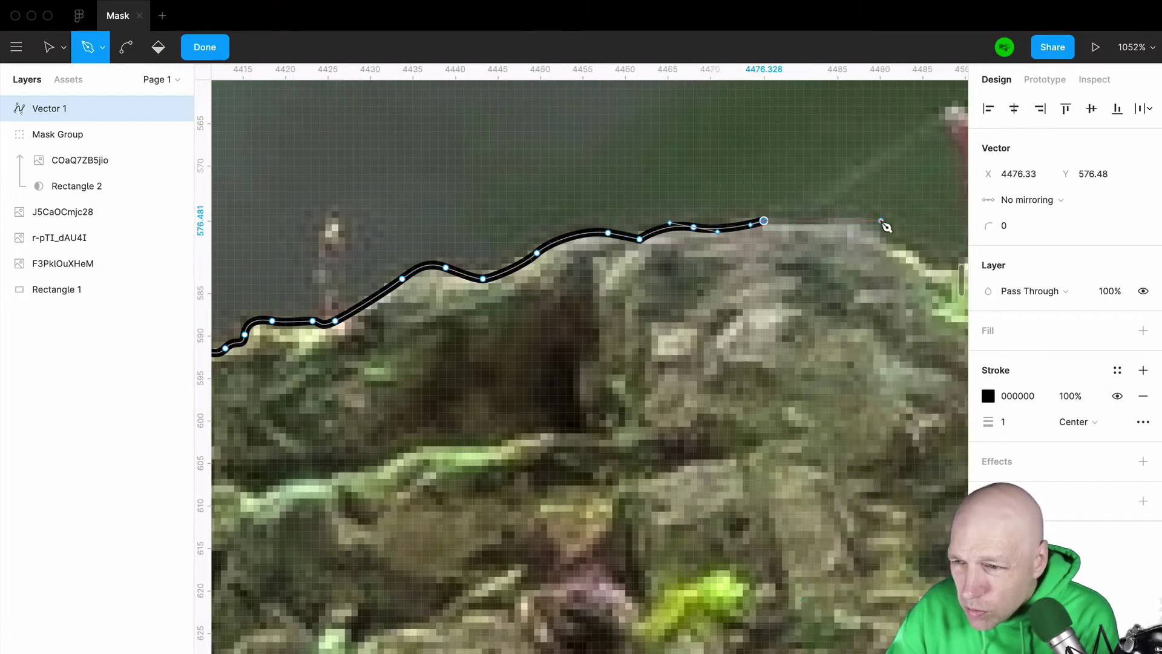
pyautogui.moveTo(563, 227); pyautogui.dragTo(609, 260)
# - Outline the pointed reddish leaf tip and follow its slope down to the dip before the next pale leaf
pyautogui.click(665, 203)
pyautogui.click(669, 180)
pyautogui.click(636, 111)
pyautogui.click(683, 126)
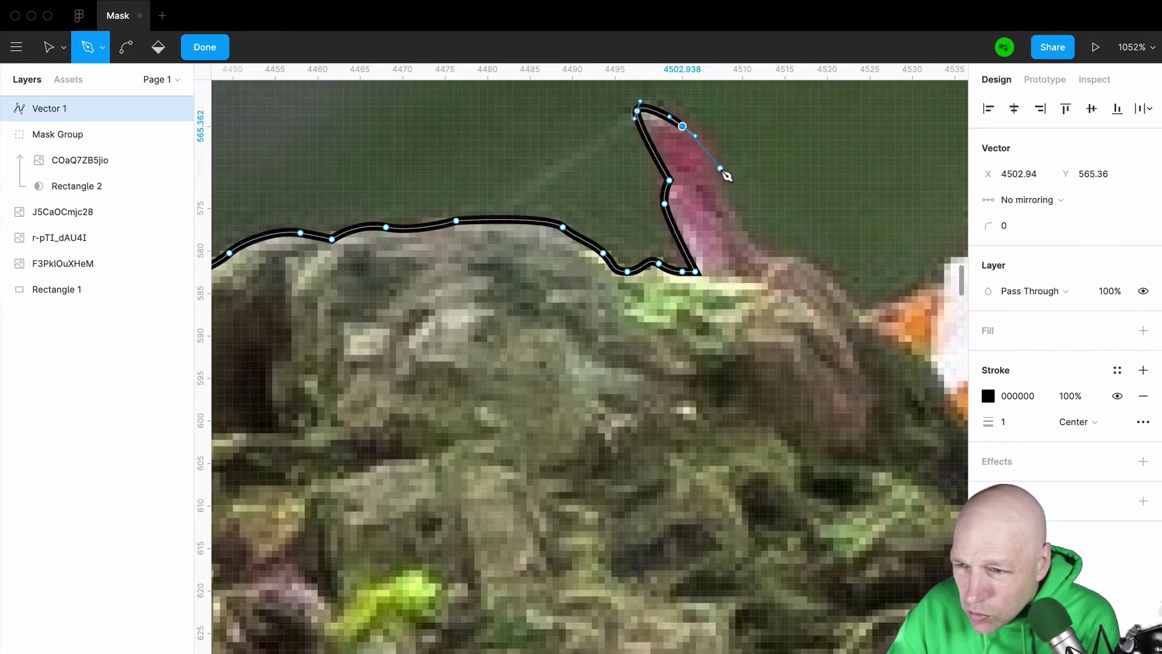
pyautogui.click(721, 170)
pyautogui.click(751, 239)
pyautogui.click(865, 316)
# - Trace the upper edge of the large pale leaf, beginning at the small orange patch on its left end
pyautogui.hscroll(4, 868, 313)
pyautogui.click(532, 262)
pyautogui.moveTo(678, 213); pyautogui.dragTo(712, 210)
pyautogui.click(746, 212)
pyautogui.hscroll(4, 748, 213)
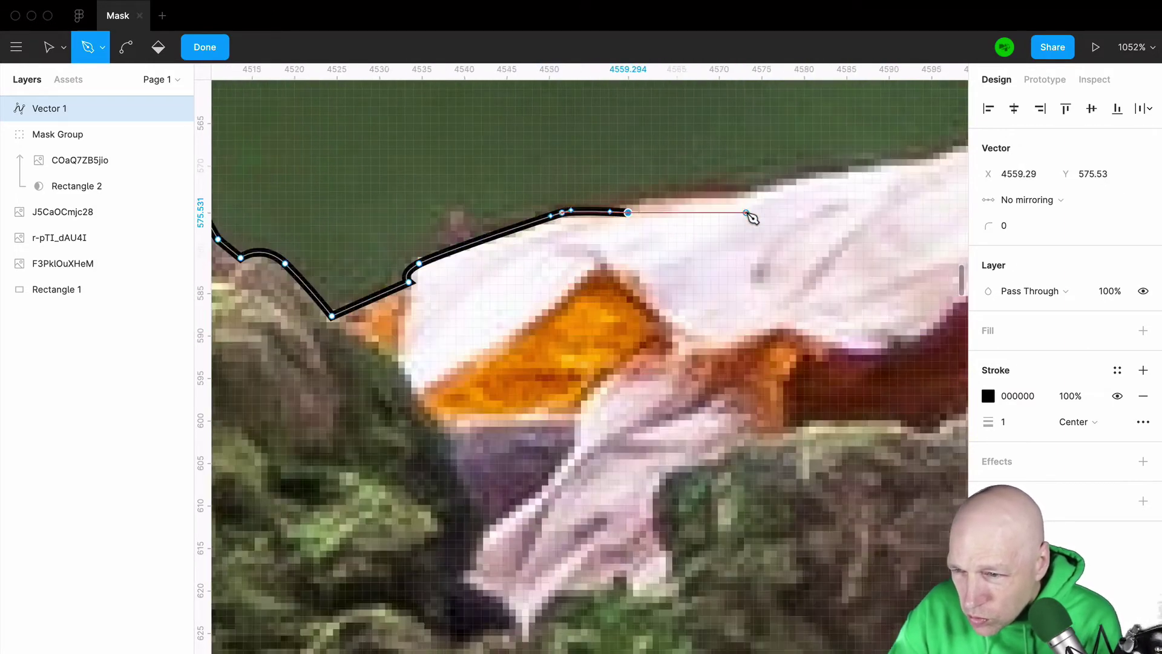
pyautogui.click(602, 197)
pyautogui.moveTo(713, 164); pyautogui.dragTo(740, 159)
pyautogui.click(796, 155)
# - Outline the curled yellow-orange leaf tip that overhangs the pale leaf and return to the pale leaf's surface
pyautogui.hscroll(5, 794, 158)
pyautogui.scroll(1, 795, 158)
pyautogui.click(539, 346)
pyautogui.click(559, 312)
pyautogui.click(463, 274)
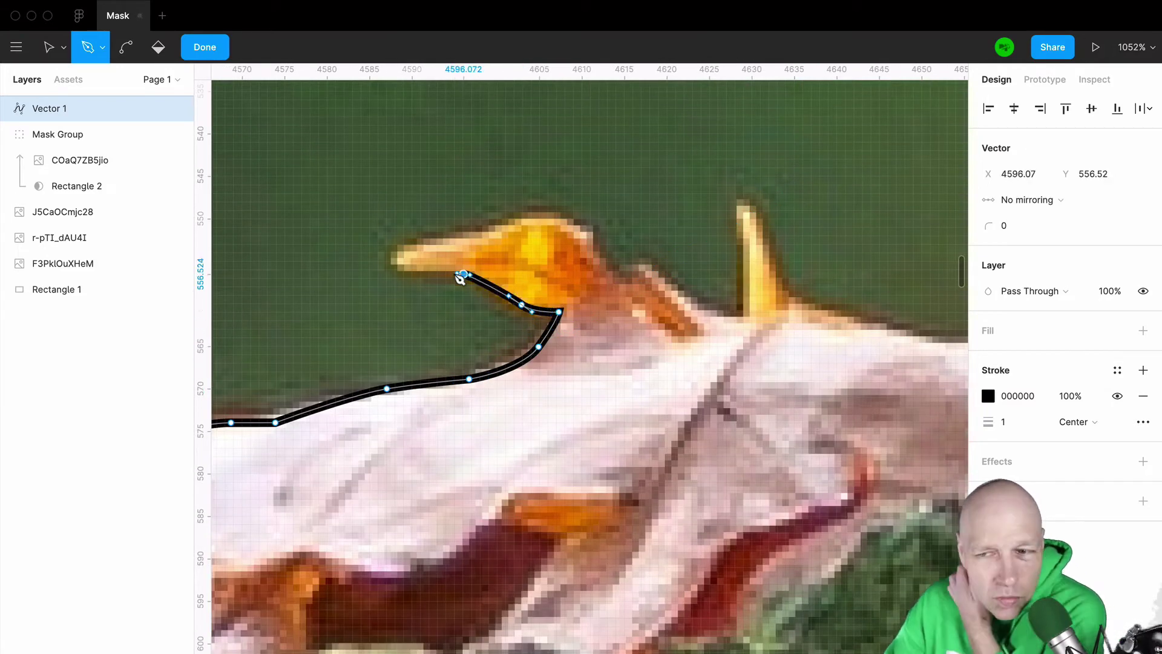
pyautogui.click(400, 268)
pyautogui.click(504, 228)
pyautogui.click(578, 224)
pyautogui.click(601, 260)
pyautogui.click(651, 274)
pyautogui.click(702, 312)
# - Trace around the first thin orange spike and on along the pale leaf's gently sloping edge
pyautogui.click(740, 319)
pyautogui.click(750, 254)
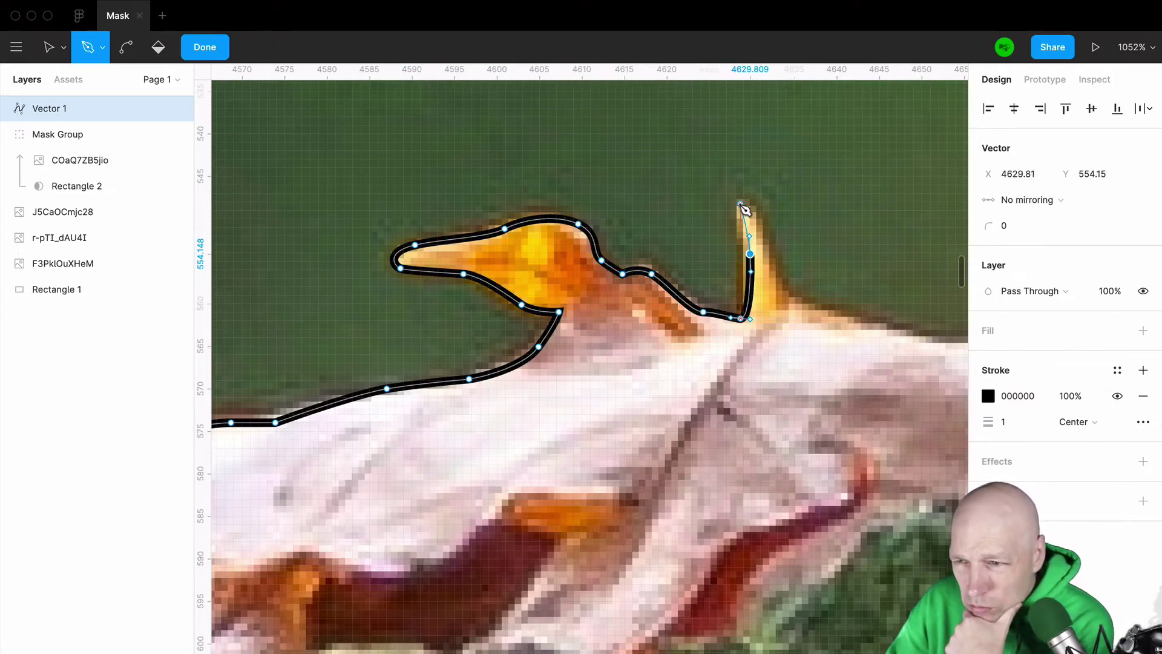
pyautogui.click(740, 203)
pyautogui.click(796, 304)
pyautogui.click(924, 340)
pyautogui.hscroll(5, 922, 340)
pyautogui.hscroll(2, 922, 341)
pyautogui.moveTo(643, 349); pyautogui.dragTo(663, 350)
# - Outline the second thin spike on the pale leaf, undoing the misplaced point near its tip
pyautogui.click(810, 360)
pyautogui.moveTo(830, 289); pyautogui.dragTo(830, 261)
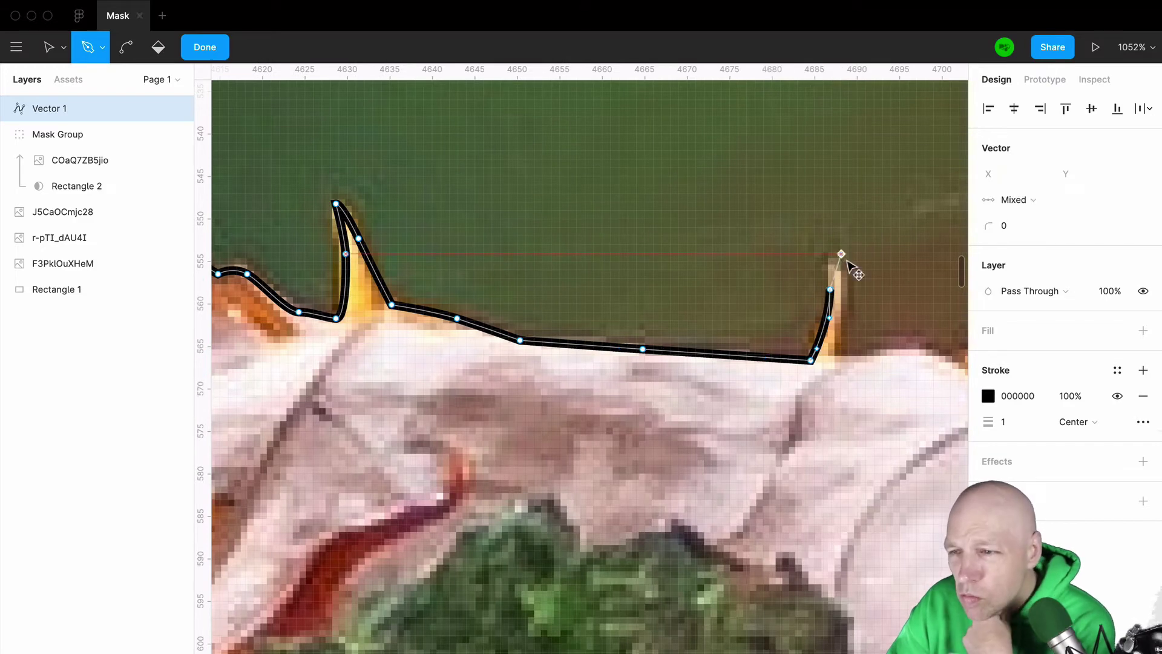
pyautogui.click(834, 261)
pyautogui.press('super+z')
pyautogui.click(836, 245)
pyautogui.moveTo(844, 318); pyautogui.dragTo(841, 335)
pyautogui.click(837, 357)
# - Trace the pale leaf's edge from the base of the second spike to the small orange patch beside the large orange leaf
pyautogui.moveTo(936, 357); pyautogui.dragTo(952, 358)
pyautogui.hscroll(5, 952, 357)
pyautogui.moveTo(666, 360); pyautogui.dragTo(681, 366)
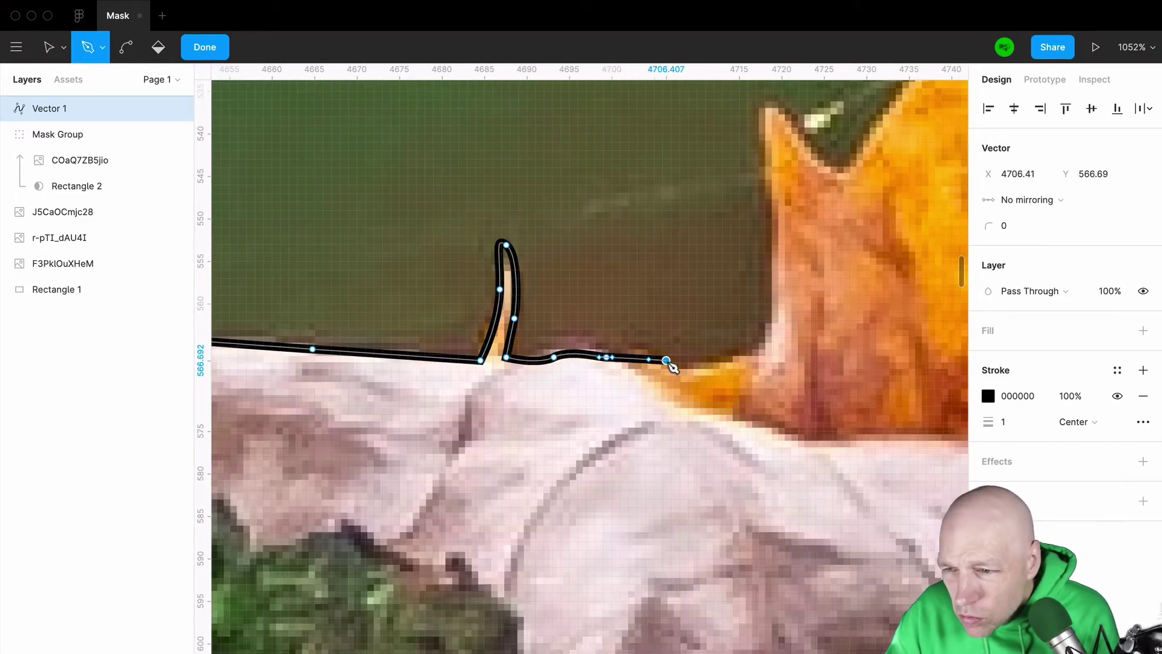
# - Trace up the near side of the large orange leaf, around its small pointed tip and the notch, to its upper edge
pyautogui.moveTo(774, 313); pyautogui.dragTo(775, 283)
pyautogui.moveTo(774, 171); pyautogui.dragTo(764, 149)
pyautogui.moveTo(764, 110); pyautogui.dragTo(798, 130)
pyautogui.scroll(3, 851, 174)
pyautogui.moveTo(839, 171); pyautogui.dragTo(848, 194)
pyautogui.moveTo(870, 190); pyautogui.dragTo(890, 191)
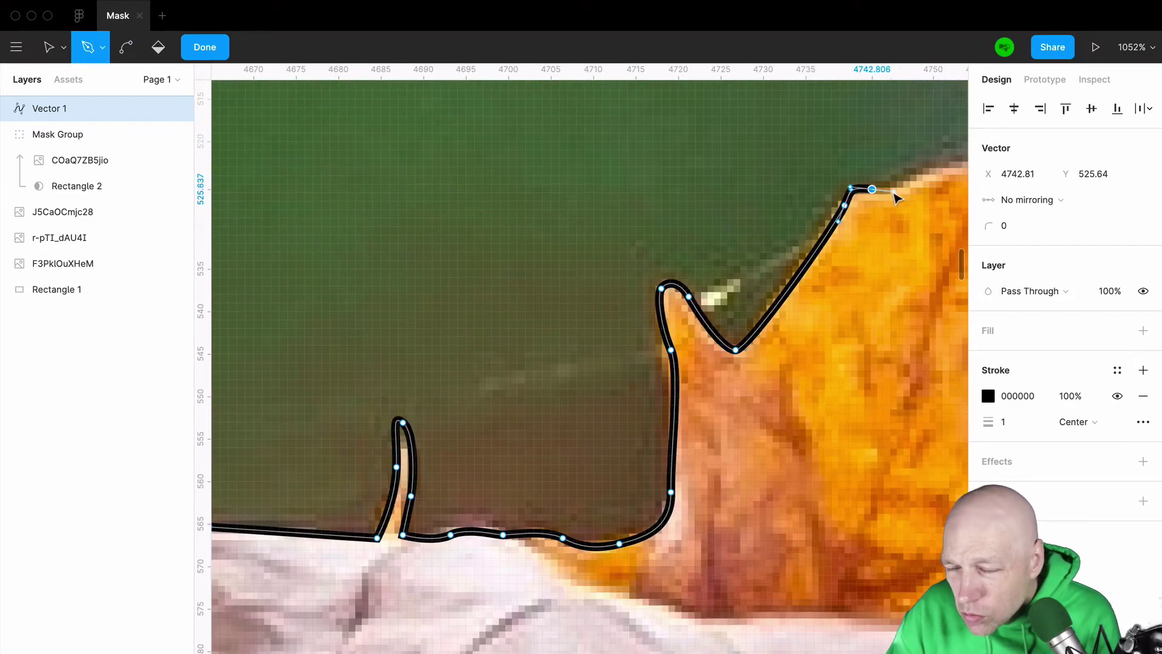
# - Outline the orange leaf's rising upper edge and the long, thin pale tip at its end
pyautogui.hscroll(5, 893, 192)
pyautogui.moveTo(650, 271); pyautogui.dragTo(659, 252)
pyautogui.moveTo(716, 212); pyautogui.dragTo(745, 197)
pyautogui.click(912, 173)
pyautogui.click(862, 187)
# - Trace the far side of the large orange leaf from below its thin tip down to the leaf's base
pyautogui.click(803, 195)
pyautogui.click(760, 285)
pyautogui.click(709, 399)
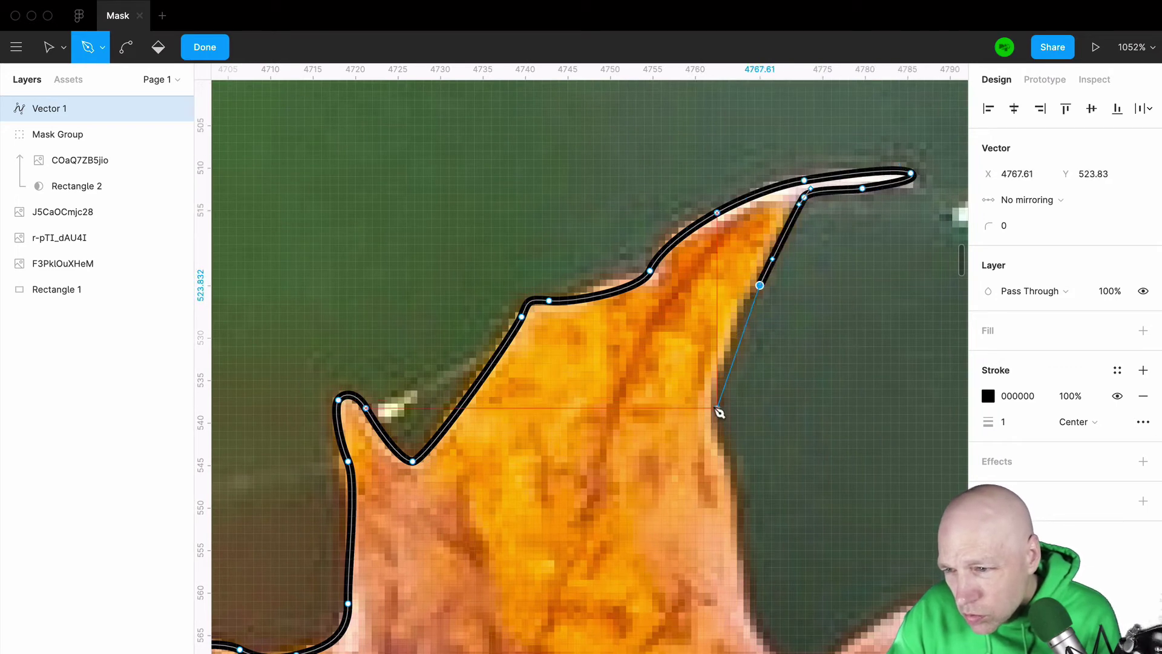
pyautogui.click(738, 510)
pyautogui.hscroll(-1, 744, 516)
pyautogui.click(750, 626)
# - Trace the pinkish leaf edge up to the small yellow-orange peak and outline that peak
pyautogui.hscroll(4, 765, 641)
pyautogui.click(627, 606)
pyautogui.click(691, 606)
pyautogui.click(764, 528)
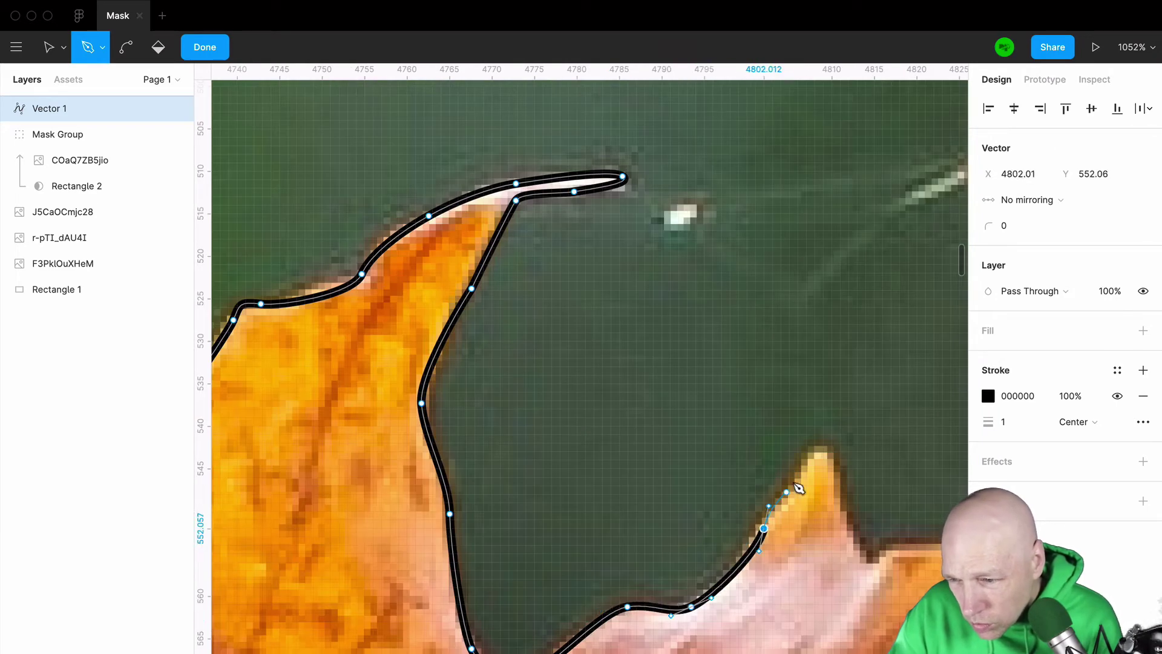
pyautogui.click(814, 450)
pyautogui.click(838, 478)
pyautogui.click(858, 552)
# - Trace the leaf edge from the yellow-orange peak through the notch and up the pale slope to the dark bark
pyautogui.moveTo(900, 546); pyautogui.dragTo(882, 541)
pyautogui.hscroll(6, 876, 535)
pyautogui.moveTo(585, 556); pyautogui.dragTo(595, 559)
pyautogui.click(612, 606)
pyautogui.moveTo(665, 533); pyautogui.dragTo(706, 497)
pyautogui.click(720, 499)
pyautogui.moveTo(750, 493); pyautogui.dragTo(808, 446)
pyautogui.click(849, 427)
# - Trace up the dark bark's vertical edge and around its projecting mossy tip
pyautogui.click(854, 390)
pyautogui.moveTo(854, 215); pyautogui.dragTo(845, 199)
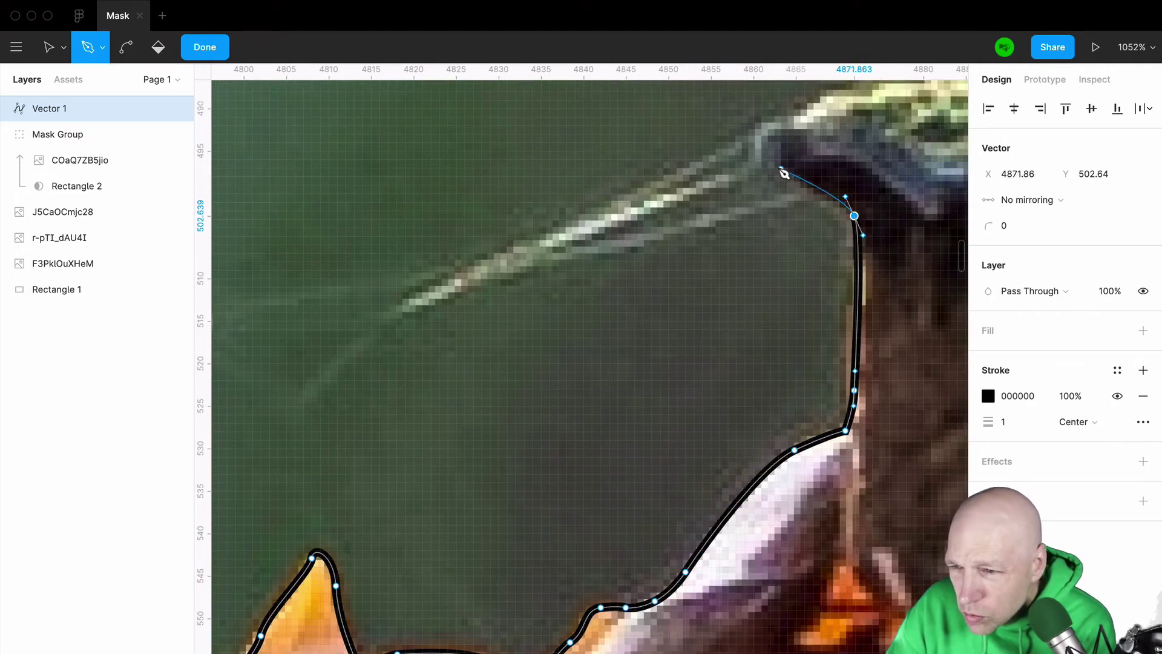
pyautogui.moveTo(779, 168); pyautogui.dragTo(766, 162)
pyautogui.moveTo(769, 124); pyautogui.dragTo(785, 109)
# - Trace the mossy upper edge of the bark, cutting across the base of the thin orange stalk
pyautogui.hscroll(5, 802, 142)
pyautogui.moveTo(558, 342); pyautogui.dragTo(582, 341)
pyautogui.click(599, 342)
pyautogui.moveTo(648, 314); pyautogui.dragTo(661, 307)
pyautogui.click(695, 314)
pyautogui.moveTo(739, 282); pyautogui.dragTo(751, 275)
pyautogui.moveTo(788, 265); pyautogui.dragTo(805, 261)
pyautogui.click(824, 266)
pyautogui.hscroll(3, 825, 265)
pyautogui.click(719, 341)
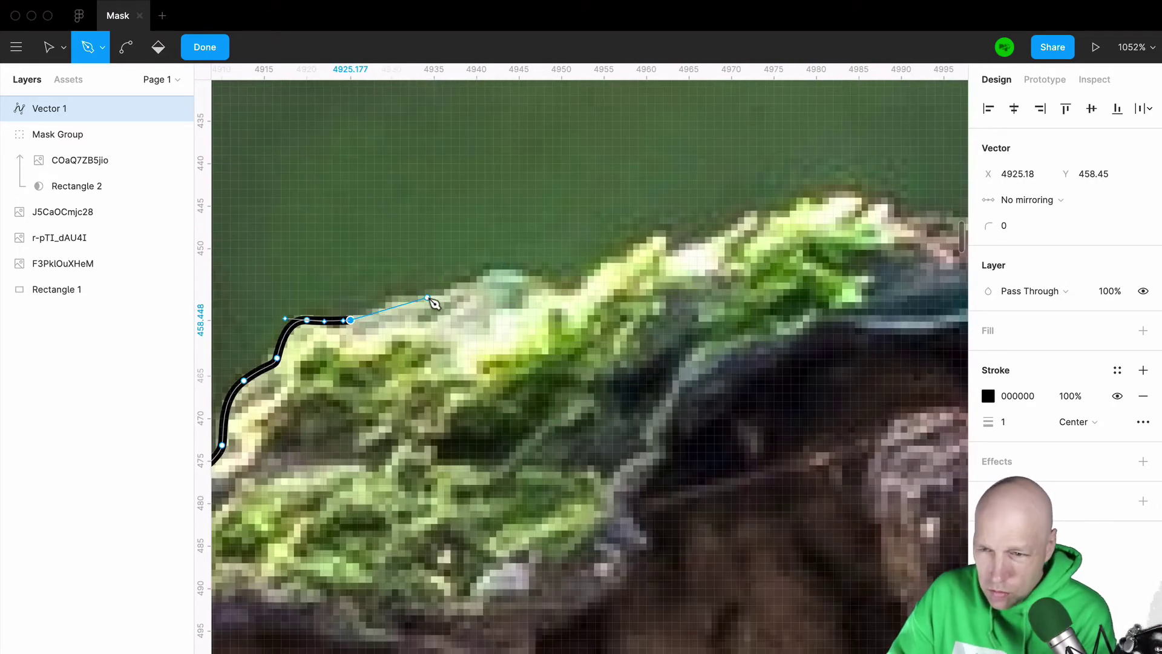
# - Trace the bumpy crest of the moss up to its bright yellow-green high point
pyautogui.moveTo(428, 297); pyautogui.dragTo(441, 292)
pyautogui.moveTo(516, 270); pyautogui.dragTo(532, 274)
pyautogui.moveTo(570, 297); pyautogui.dragTo(579, 296)
pyautogui.moveTo(682, 250); pyautogui.dragTo(692, 251)
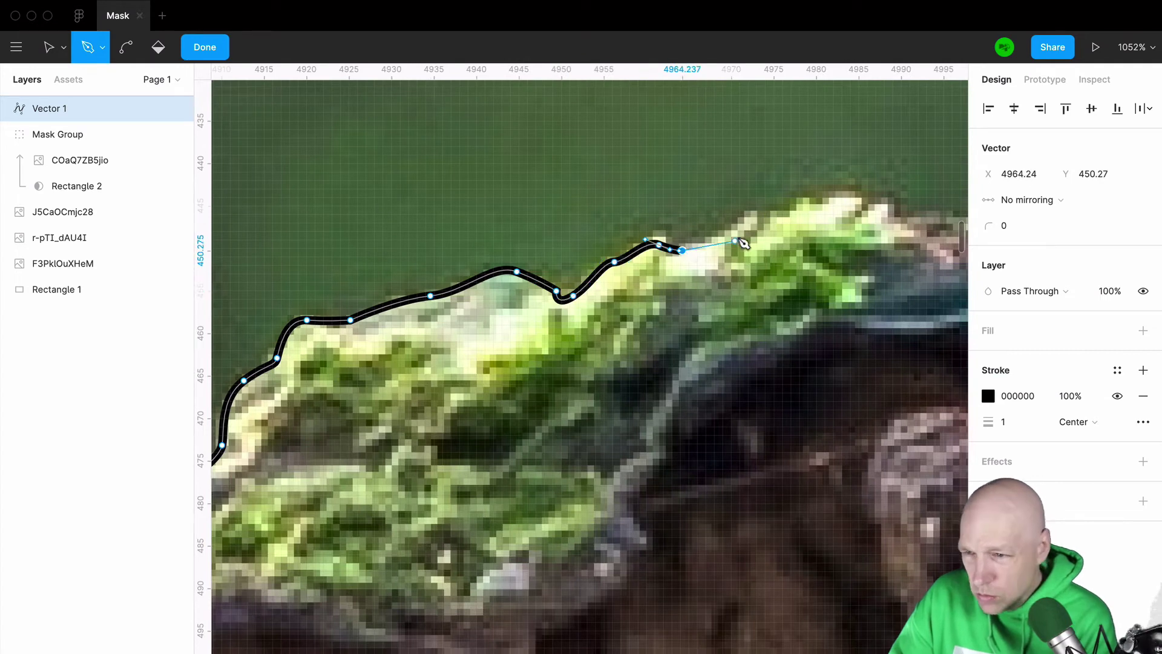
pyautogui.moveTo(744, 222); pyautogui.dragTo(761, 214)
pyautogui.moveTo(868, 201); pyautogui.dragTo(908, 223)
# - Trace the nearly level top edge of the trunk from the moss crest toward the trunk's outer corner
pyautogui.hscroll(6, 908, 223)
pyautogui.moveTo(494, 293); pyautogui.dragTo(510, 295)
pyautogui.moveTo(593, 284); pyautogui.dragTo(607, 286)
pyautogui.moveTo(666, 280); pyautogui.dragTo(678, 281)
pyautogui.moveTo(770, 278); pyautogui.dragTo(781, 272)
pyautogui.moveTo(808, 264); pyautogui.dragTo(821, 267)
pyautogui.moveTo(862, 252); pyautogui.dragTo(873, 247)
pyautogui.moveTo(896, 244); pyautogui.dragTo(908, 249)
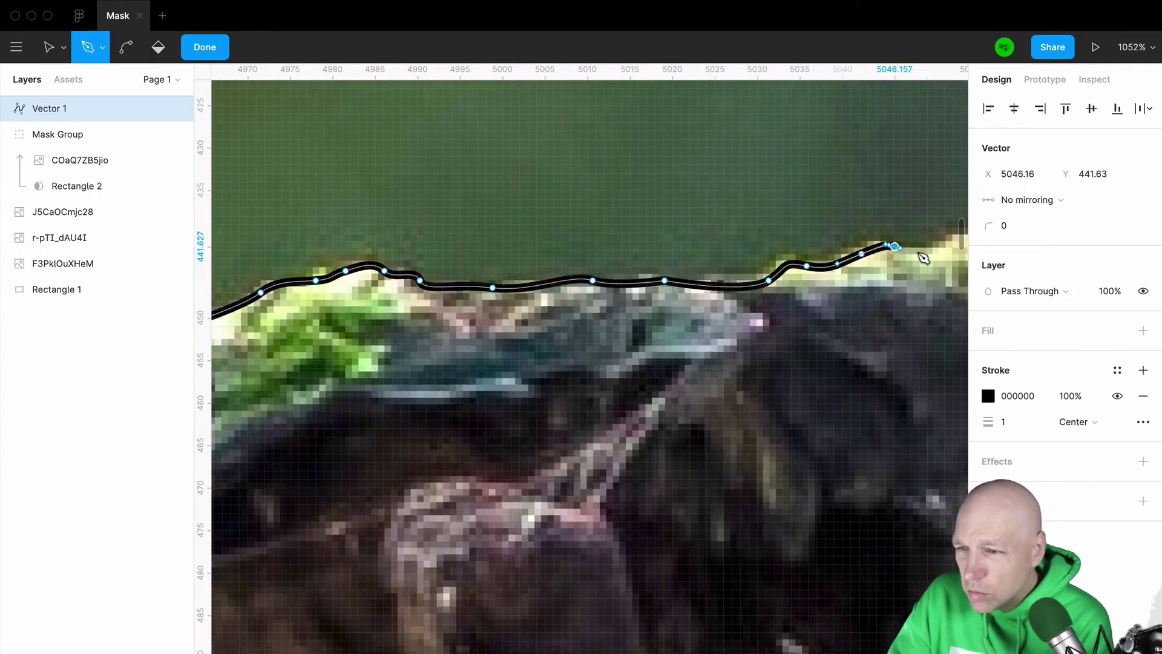
# - Trace around the trunk's upper outer corner and down the stepped edge of the dark bark
pyautogui.hscroll(4, 912, 255)
pyautogui.moveTo(794, 470); pyautogui.dragTo(804, 475)
pyautogui.moveTo(824, 515); pyautogui.dragTo(824, 529)
pyautogui.moveTo(824, 600); pyautogui.dragTo(824, 614)
pyautogui.scroll(-4, 834, 642)
pyautogui.moveTo(833, 435); pyautogui.dragTo(836, 448)
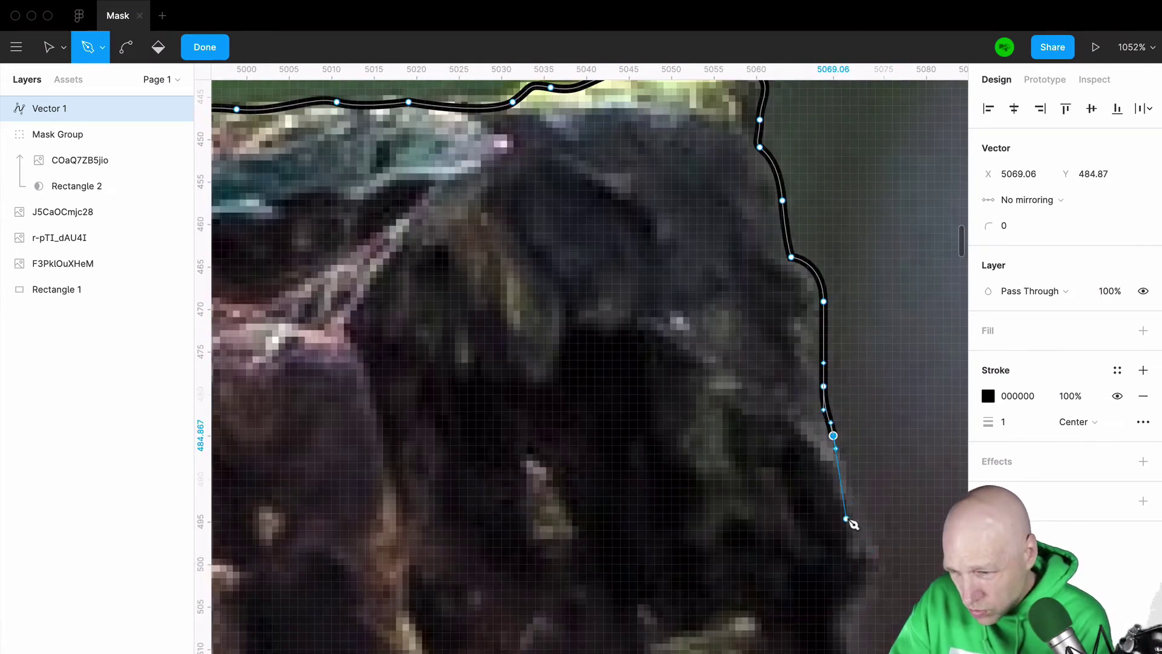
# - Outline the dark bulge on the trunk's side and the bumpy edge of the lichen patch below it
pyautogui.moveTo(856, 515); pyautogui.dragTo(863, 527)
pyautogui.moveTo(878, 573); pyautogui.dragTo(878, 584)
pyautogui.moveTo(856, 622); pyautogui.dragTo(855, 635)
pyautogui.click(701, 517)
pyautogui.click(732, 567)
pyautogui.click(759, 636)
pyautogui.scroll(-6, 773, 566)
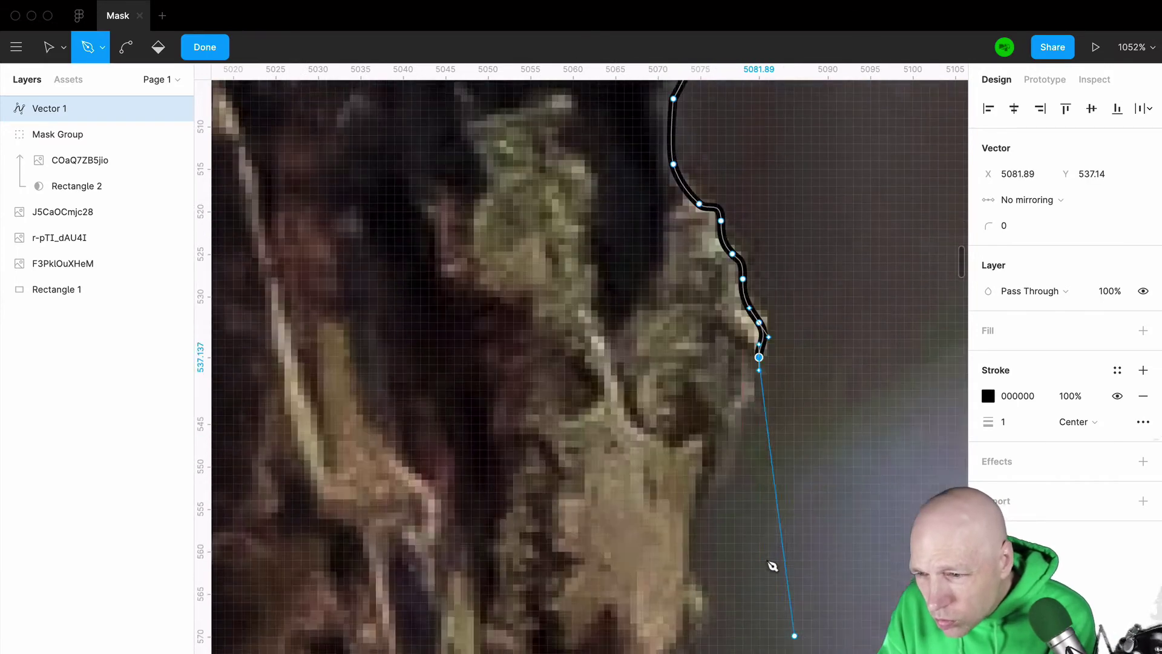
# - Trace the trunk edge below the lichen patch and around the small pale-green bump
pyautogui.click(737, 350)
pyautogui.click(689, 449)
pyautogui.click(689, 505)
pyautogui.click(673, 597)
pyautogui.scroll(-8, 674, 596)
pyautogui.click(673, 156)
pyautogui.click(686, 246)
pyautogui.moveTo(712, 310); pyautogui.dragTo(713, 329)
pyautogui.click(701, 395)
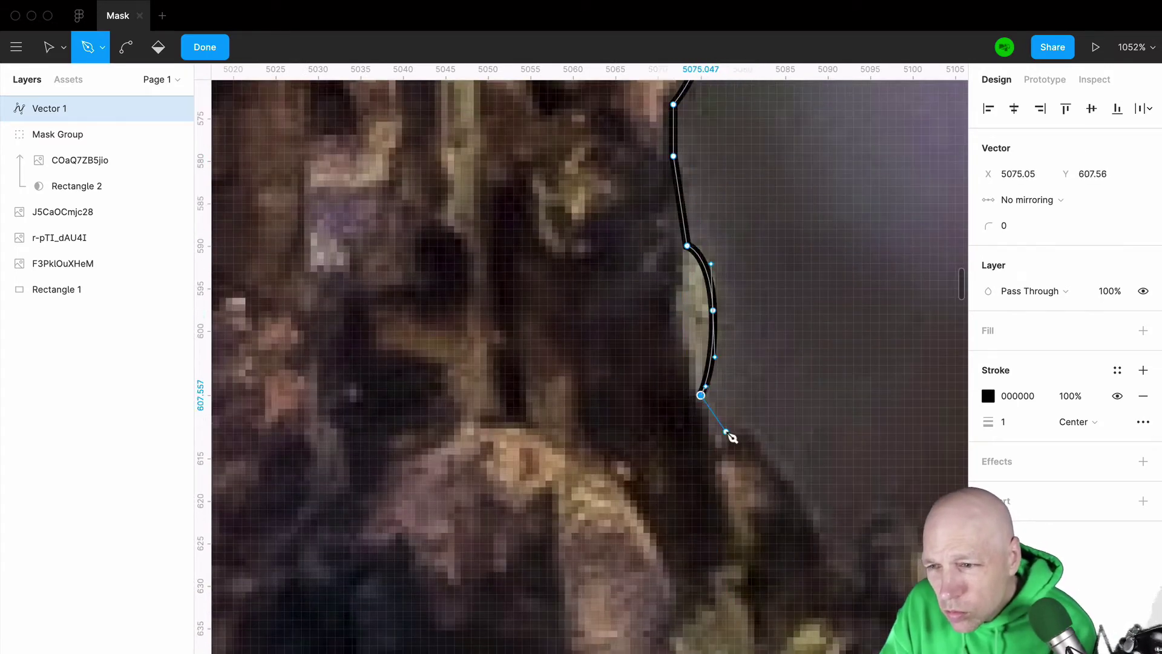
# - Trace the jagged bark ledges that step outward below the pale-green bump
pyautogui.click(719, 440)
pyautogui.moveTo(759, 440); pyautogui.dragTo(771, 451)
pyautogui.moveTo(823, 509); pyautogui.dragTo(827, 526)
pyautogui.hscroll(2, 854, 382)
pyautogui.moveTo(587, 562); pyautogui.dragTo(600, 571)
pyautogui.moveTo(644, 584); pyautogui.dragTo(693, 579)
pyautogui.moveTo(710, 584); pyautogui.dragTo(716, 598)
pyautogui.click(729, 649)
pyautogui.click(770, 653)
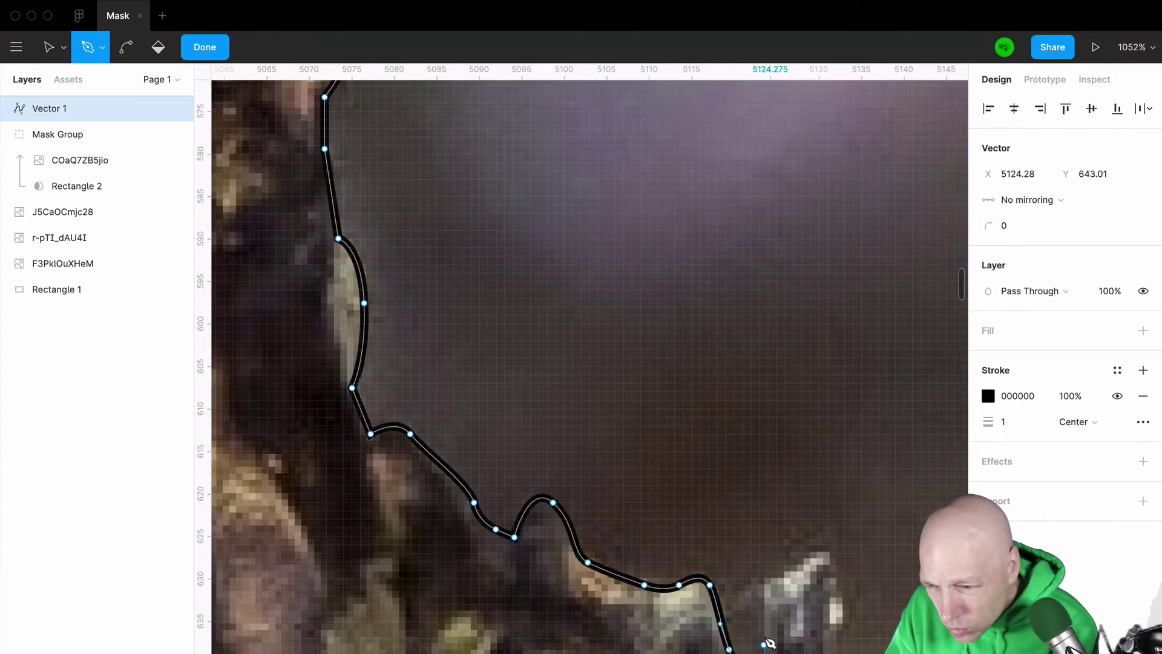
# - Outline the pale jagged bark chip at the end of the ledges and continue down the trunk's side
pyautogui.click(765, 615)
pyautogui.click(847, 570)
pyautogui.scroll(-3, 875, 578)
pyautogui.click(876, 579)
pyautogui.hscroll(7, 877, 579)
pyautogui.moveTo(440, 373); pyautogui.dragTo(449, 438)
pyautogui.moveTo(459, 466)
pyautogui.mouseDown()
pyautogui.moveTo(462, 483)
pyautogui.moveTo(479, 448)
pyautogui.moveTo(501, 483)
pyautogui.mouseUp()
# - Trace the trunk edge below the dark upright splinter, following the outside of the pale bark strip
pyautogui.scroll(-1, 502, 484)
pyautogui.moveTo(500, 564); pyautogui.dragTo(500, 593)
pyautogui.scroll(-4, 567, 621)
pyautogui.moveTo(540, 487); pyautogui.dragTo(544, 511)
pyautogui.moveTo(555, 565); pyautogui.dragTo(563, 581)
pyautogui.moveTo(575, 630); pyautogui.dragTo(578, 645)
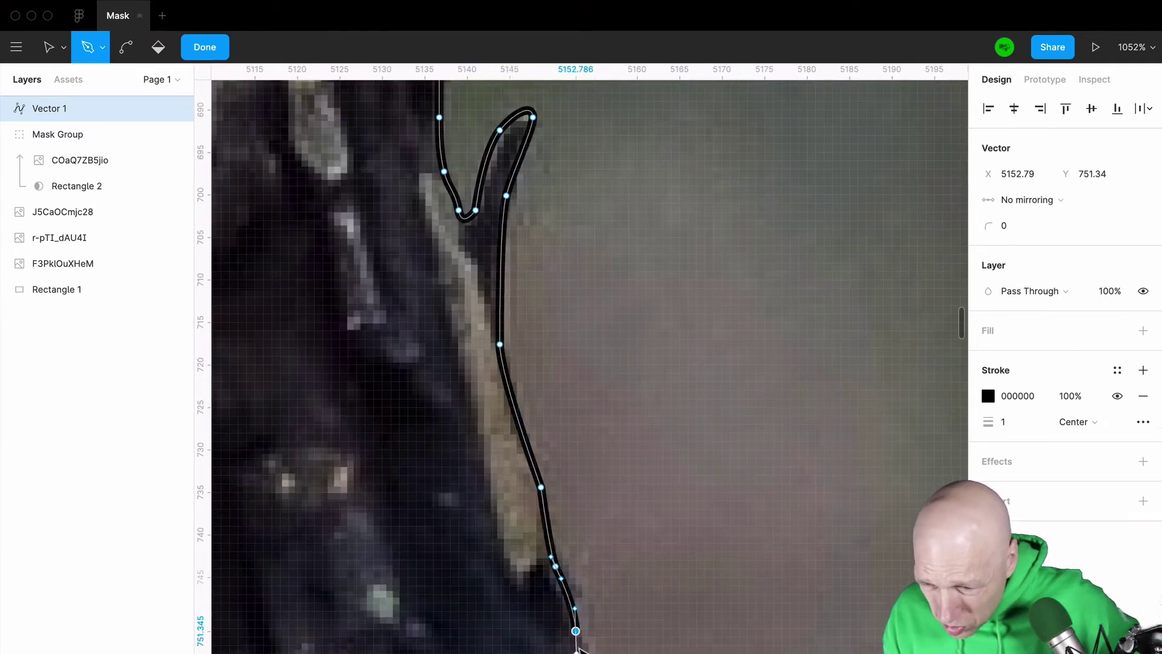
# - Trace the long, smooth trunk edge below the pale bark strip at a lower zoom level
pyautogui.scroll(-6, 578, 645)
pyautogui.scroll(-4, 643, 647)
pyautogui.click(644, 543)
pyautogui.scroll(-6, 644, 539)
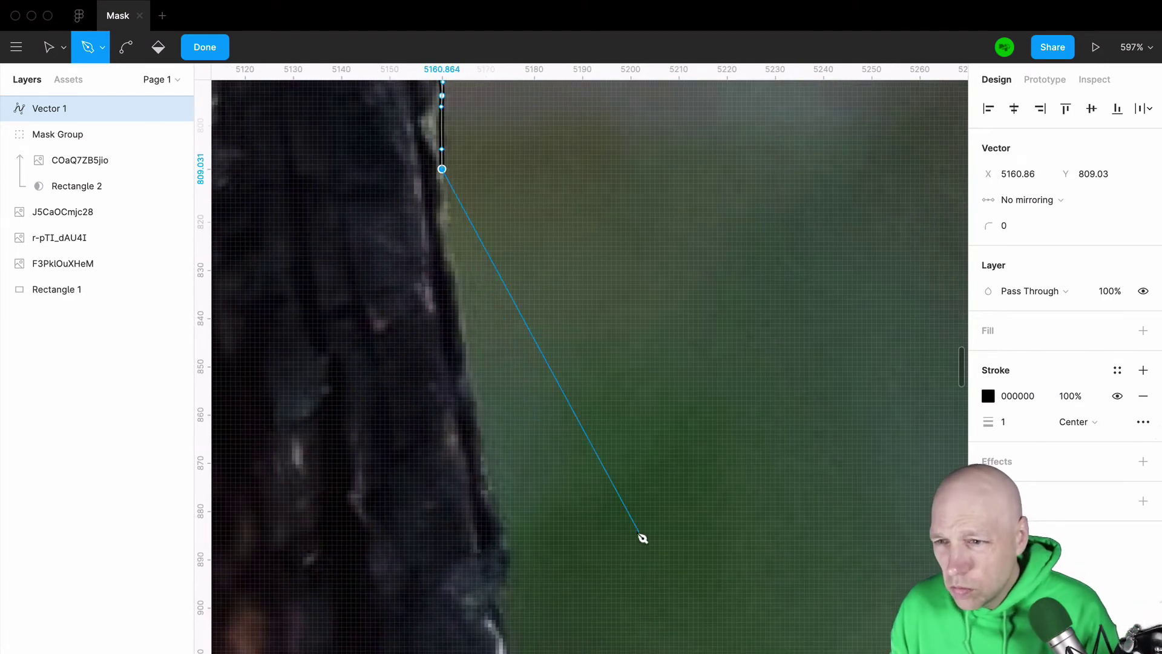
pyautogui.moveTo(449, 254); pyautogui.dragTo(454, 280)
pyautogui.moveTo(469, 379); pyautogui.dragTo(474, 405)
pyautogui.moveTo(496, 504); pyautogui.dragTo(502, 522)
# - Trace the trunk edge around the small bluish bark bumps
pyautogui.moveTo(508, 584); pyautogui.dragTo(498, 600)
pyautogui.click(495, 612)
pyautogui.scroll(-6, 502, 617)
pyautogui.moveTo(514, 376); pyautogui.dragTo(516, 394)
pyautogui.moveTo(515, 449); pyautogui.dragTo(516, 465)
pyautogui.click(507, 488)
pyautogui.moveTo(534, 522); pyautogui.dragTo(517, 587)
# - Trace the straight trunk edge alongside the woodpecker's beak tip down to the small dark bulge
pyautogui.scroll(-6, 518, 587)
pyautogui.moveTo(515, 308); pyautogui.dragTo(517, 328)
pyautogui.click(518, 623)
pyautogui.moveTo(528, 649); pyautogui.dragTo(524, 653)
pyautogui.scroll(-6, 524, 651)
pyautogui.click(527, 318)
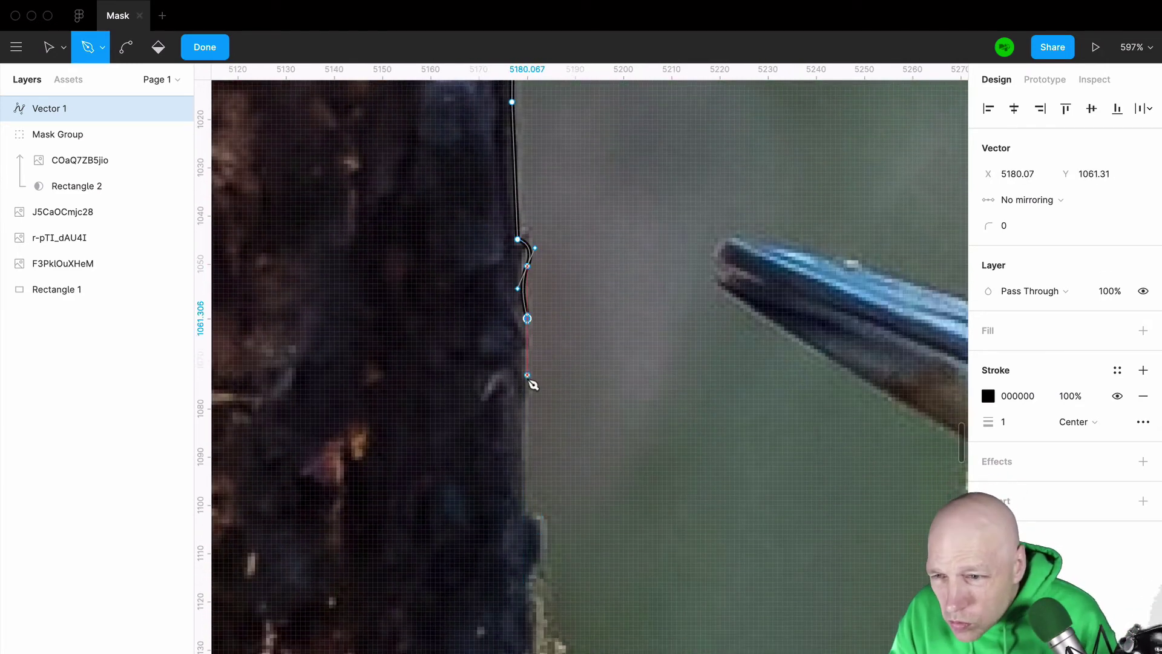
pyautogui.click(528, 389)
pyautogui.click(527, 514)
pyautogui.moveTo(542, 540); pyautogui.dragTo(541, 567)
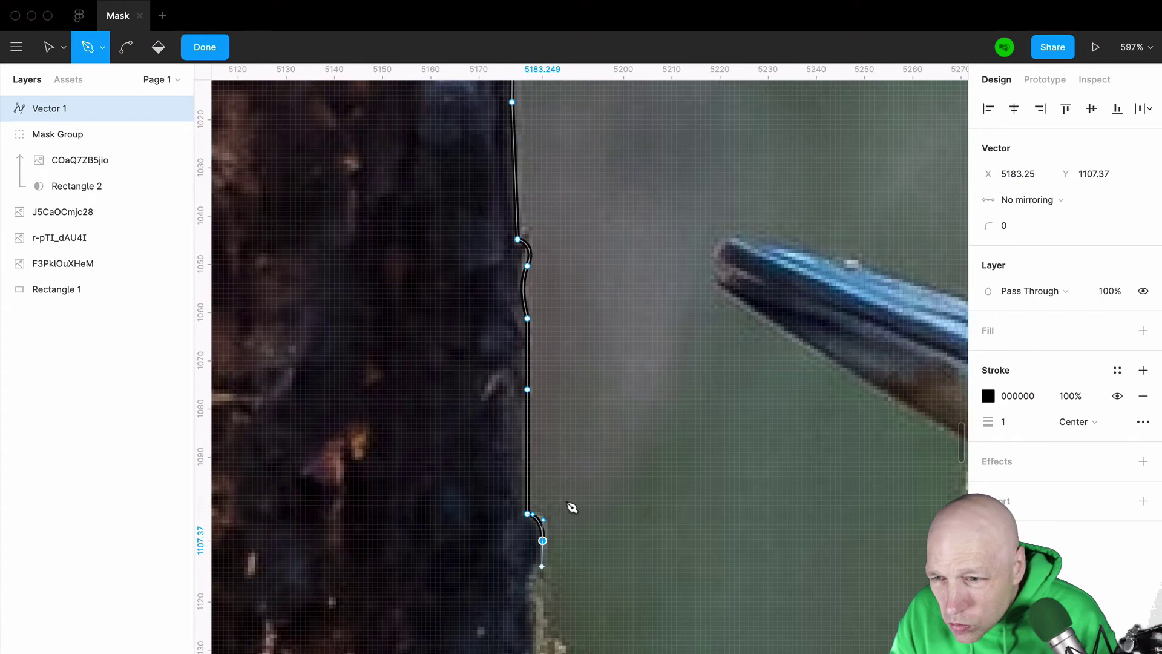
# - Continue the outline down the trunk edge below the dark bulge, along the pale bark fringe
pyautogui.scroll(-8, 567, 503)
pyautogui.click(571, 264)
pyautogui.click(576, 417)
pyautogui.moveTo(563, 505); pyautogui.dragTo(560, 527)
pyautogui.moveTo(558, 571); pyautogui.dragTo(559, 581)
pyautogui.moveTo(558, 612); pyautogui.dragTo(558, 624)
# - Trace around the reddish-brown bark flakes and onto the top of the woodpecker's blue-grey toe
pyautogui.scroll(-6, 558, 621)
pyautogui.moveTo(559, 308); pyautogui.dragTo(559, 332)
pyautogui.moveTo(571, 500); pyautogui.dragTo(575, 511)
pyautogui.click(571, 537)
pyautogui.click(590, 572)
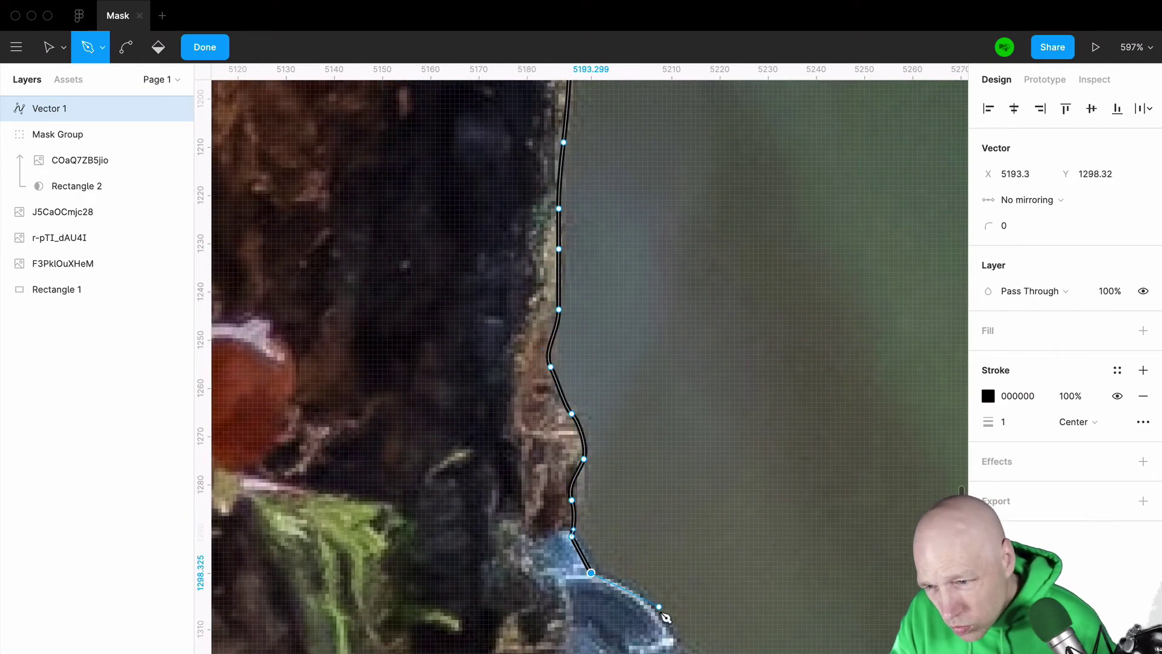
# - Trace around the woodpecker's blue-grey upper toe and down the foot's edge to the start of the leg
pyautogui.moveTo(660, 617); pyautogui.dragTo(668, 628)
pyautogui.click(691, 653)
pyautogui.scroll(-4, 719, 650)
pyautogui.moveTo(681, 466); pyautogui.dragTo(678, 477)
pyautogui.moveTo(665, 503); pyautogui.dragTo(660, 512)
pyautogui.scroll(-1, 707, 609)
pyautogui.moveTo(709, 396); pyautogui.dragTo(711, 407)
pyautogui.moveTo(710, 418); pyautogui.dragTo(711, 426)
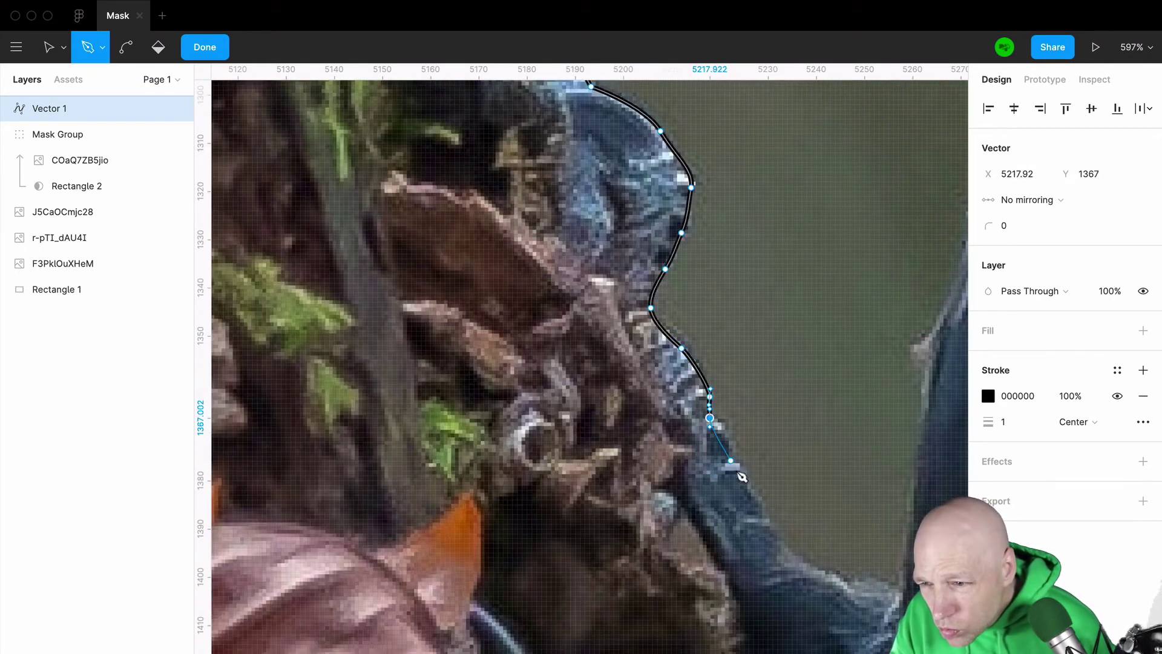
# - Continue the outline along the upper edge of the woodpecker's leg to where it meets the body
pyautogui.click(730, 461)
pyautogui.click(788, 549)
pyautogui.moveTo(832, 575); pyautogui.dragTo(841, 580)
pyautogui.moveTo(865, 582); pyautogui.dragTo(876, 584)
# - Trace up the woodpecker's breast along its pale edge to the base of the neck
pyautogui.hscroll(4, 872, 584)
pyautogui.moveTo(796, 115); pyautogui.dragTo(805, 95)
pyautogui.scroll(10, 804, 95)
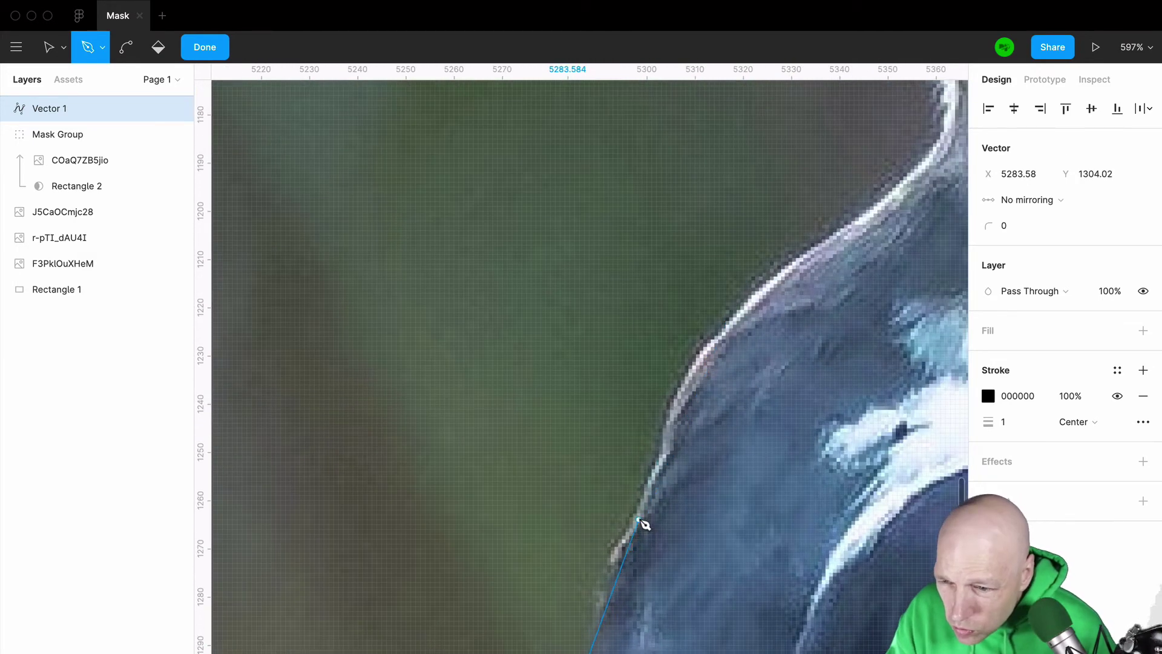
pyautogui.moveTo(641, 515); pyautogui.dragTo(647, 499)
pyautogui.moveTo(665, 432); pyautogui.dragTo(670, 407)
pyautogui.moveTo(808, 251); pyautogui.dragTo(881, 187)
pyautogui.moveTo(942, 137); pyautogui.dragTo(949, 117)
# - Outline the woodpecker's throat and follow the lower edge of the beak towards its tip
pyautogui.scroll(5, 949, 116)
pyautogui.moveTo(900, 335); pyautogui.dragTo(892, 320)
pyautogui.click(752, 182)
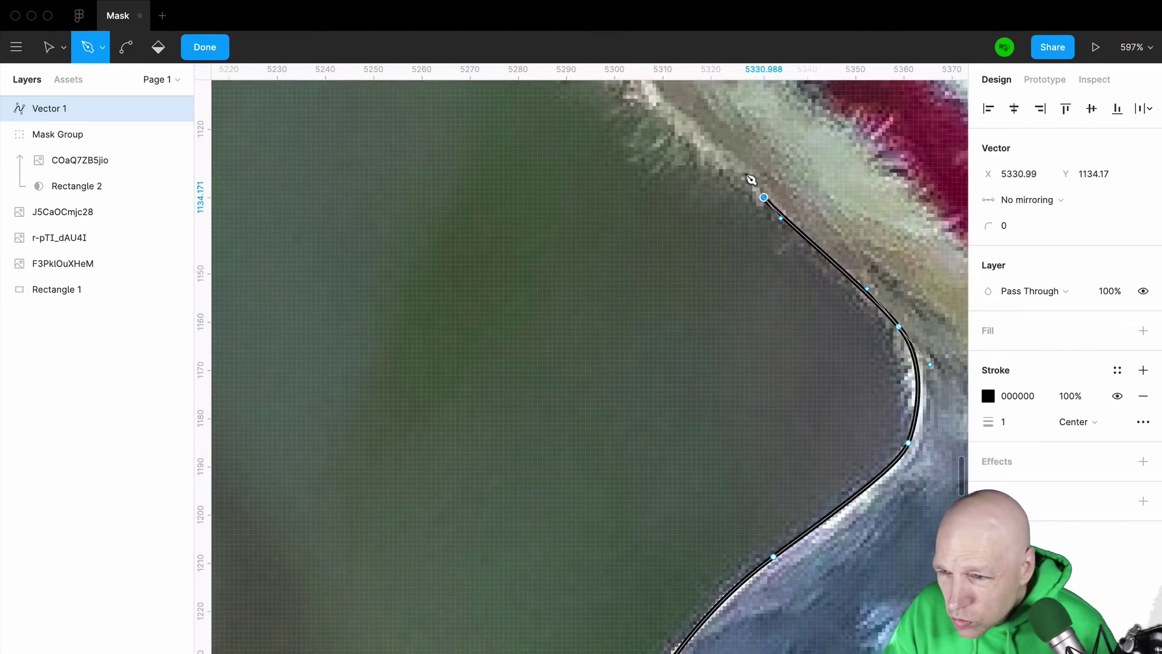
pyautogui.scroll(3, 584, 317)
pyautogui.click(584, 316)
pyautogui.click(434, 229)
pyautogui.hscroll(-3, 433, 228)
# - Trace around the beak tip and back along the beak's upper edge towards the forehead
pyautogui.click(447, 132)
pyautogui.moveTo(443, 96); pyautogui.dragTo(487, 89)
pyautogui.click(786, 176)
pyautogui.hscroll(2, 786, 176)
pyautogui.click(808, 238)
pyautogui.moveTo(863, 238); pyautogui.dragTo(885, 245)
pyautogui.hscroll(5, 885, 244)
# - Continue the outline from the beak's base over the forehead and along the top of the red crown
pyautogui.moveTo(627, 267); pyautogui.dragTo(639, 267)
pyautogui.click(648, 276)
pyautogui.moveTo(687, 262); pyautogui.dragTo(745, 262)
pyautogui.click(806, 257)
pyautogui.moveTo(918, 258); pyautogui.dragTo(950, 253)
pyautogui.hscroll(5, 932, 257)
pyautogui.moveTo(738, 275); pyautogui.dragTo(812, 304)
pyautogui.moveTo(916, 372); pyautogui.dragTo(926, 382)
pyautogui.hscroll(5, 926, 381)
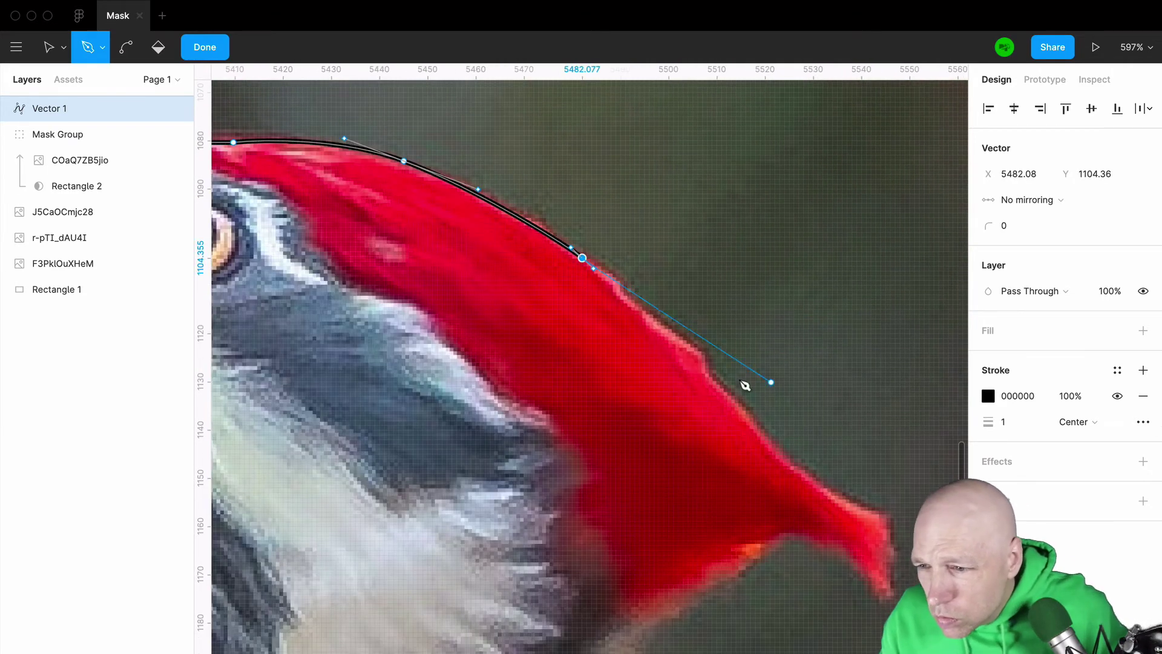
# - Trace the sloping back of the red crest and around its jagged feather tips
pyautogui.moveTo(658, 326); pyautogui.dragTo(671, 335)
pyautogui.moveTo(707, 367); pyautogui.dragTo(712, 380)
pyautogui.moveTo(766, 435); pyautogui.dragTo(777, 447)
pyautogui.click(885, 518)
pyautogui.moveTo(833, 496); pyautogui.dragTo(809, 532)
pyautogui.click(891, 545)
pyautogui.click(885, 594)
pyautogui.click(866, 554)
pyautogui.click(866, 577)
# - Trace the underside of the red crest down to the dark feathers at the nape
pyautogui.moveTo(794, 531); pyautogui.dragTo(782, 531)
pyautogui.click(749, 536)
pyautogui.click(761, 545)
pyautogui.moveTo(730, 560); pyautogui.dragTo(719, 566)
pyautogui.moveTo(582, 653); pyautogui.dragTo(573, 653)
pyautogui.click(555, 653)
pyautogui.click(570, 653)
pyautogui.scroll(-4, 572, 636)
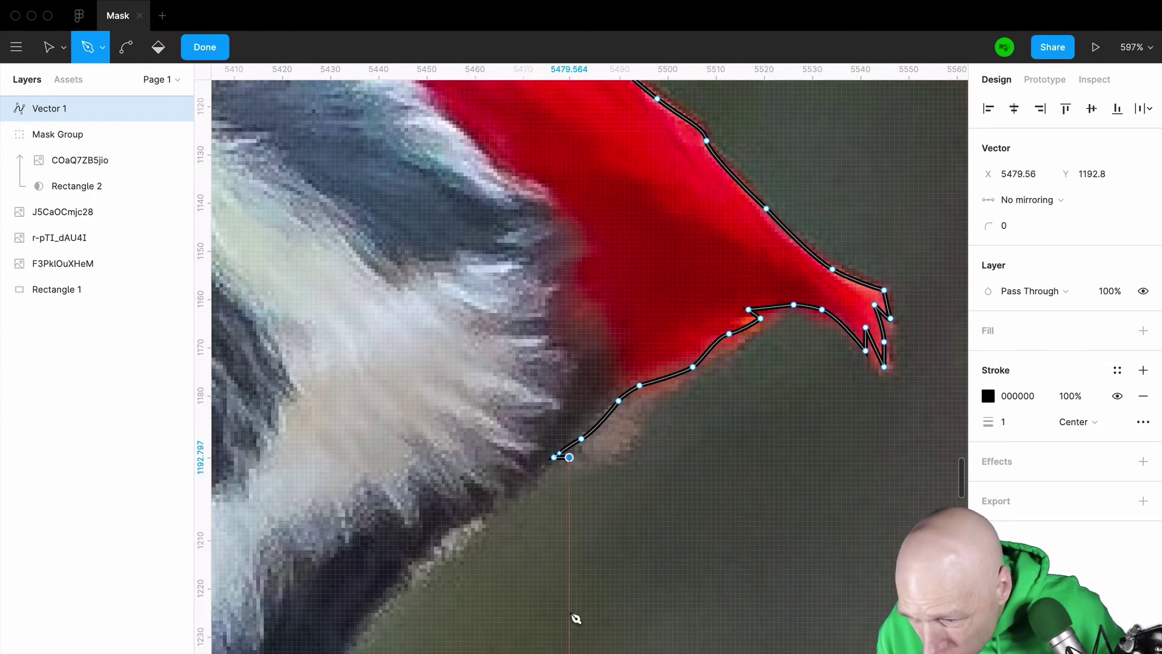
# - Follow the black-and-white nape feathers down to where the neck meets the blue back
pyautogui.moveTo(526, 482); pyautogui.dragTo(517, 487)
pyautogui.moveTo(506, 498); pyautogui.dragTo(499, 505)
pyautogui.moveTo(477, 521); pyautogui.dragTo(426, 558)
pyautogui.moveTo(336, 491); pyautogui.dragTo(328, 504)
pyautogui.click(293, 524)
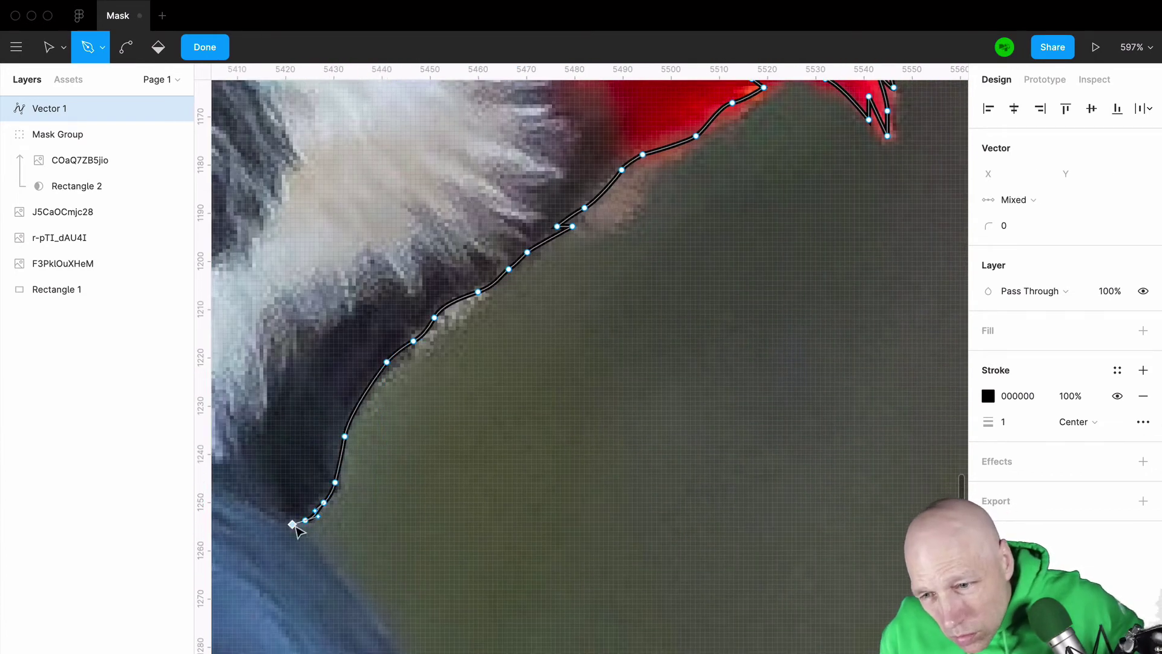
# - Outline the long outer curve of the woodpecker's upper back and wing
pyautogui.scroll(-6, 304, 524)
pyautogui.moveTo(426, 337); pyautogui.dragTo(467, 410)
pyautogui.moveTo(501, 565); pyautogui.dragTo(509, 612)
pyautogui.scroll(-5, 512, 605)
pyautogui.moveTo(542, 488); pyautogui.dragTo(549, 603)
pyautogui.scroll(-5, 559, 527)
pyautogui.moveTo(515, 543); pyautogui.dragTo(505, 614)
pyautogui.scroll(-5, 505, 605)
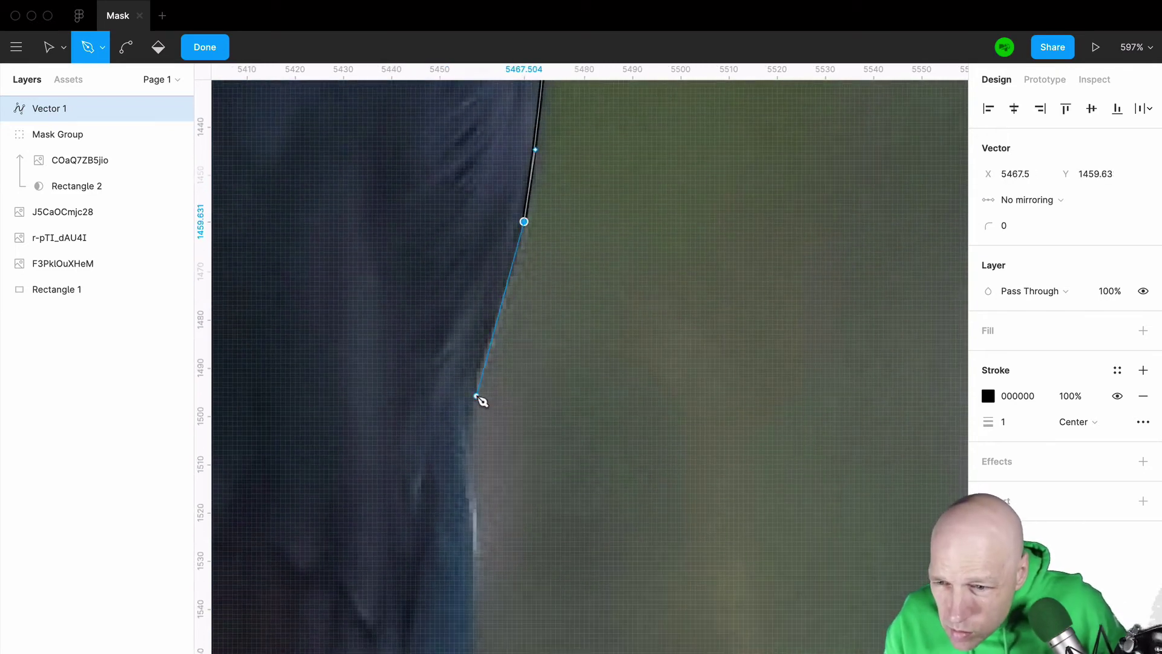
# - Trace the lower wing edge past the blue wing feathers down towards the tail
pyautogui.moveTo(474, 391); pyautogui.dragTo(468, 423)
pyautogui.moveTo(465, 479); pyautogui.dragTo(468, 516)
pyautogui.scroll(-5, 469, 514)
pyautogui.moveTo(464, 456); pyautogui.dragTo(457, 511)
pyautogui.moveTo(430, 601); pyautogui.dragTo(377, 637)
pyautogui.scroll(-5, 470, 496)
pyautogui.scroll(-5, 376, 636)
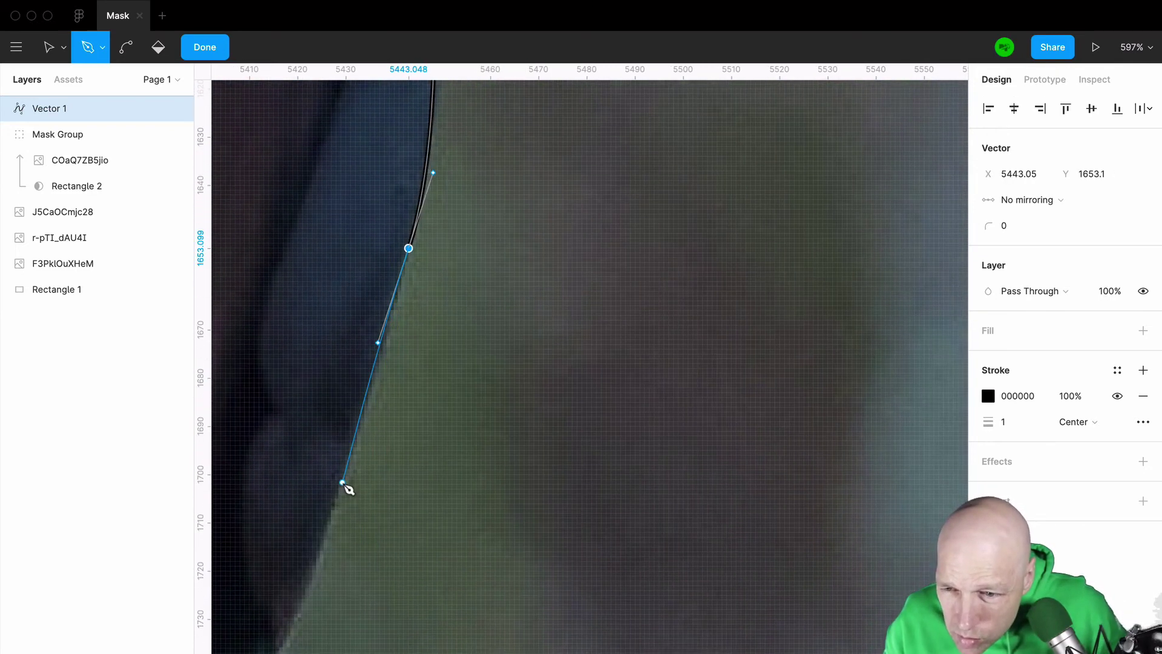
pyautogui.moveTo(337, 483); pyautogui.dragTo(324, 530)
# - Outline the outer edge of the tail down to the tip of the first tail feather
pyautogui.scroll(-4, 327, 528)
pyautogui.moveTo(502, 420); pyautogui.dragTo(493, 427)
pyautogui.moveTo(489, 442); pyautogui.dragTo(486, 461)
pyautogui.scroll(-5, 486, 461)
pyautogui.moveTo(487, 306); pyautogui.dragTo(476, 440)
pyautogui.moveTo(474, 541); pyautogui.dragTo(454, 623)
pyautogui.scroll(-5, 453, 624)
pyautogui.moveTo(430, 519); pyautogui.dragTo(417, 533)
pyautogui.click(408, 549)
# - Trace up into the notch between the two tail feathers and down to the second feather's tip
pyautogui.moveTo(407, 491); pyautogui.dragTo(407, 463)
pyautogui.moveTo(399, 367); pyautogui.dragTo(392, 326)
pyautogui.click(357, 206)
pyautogui.click(344, 154)
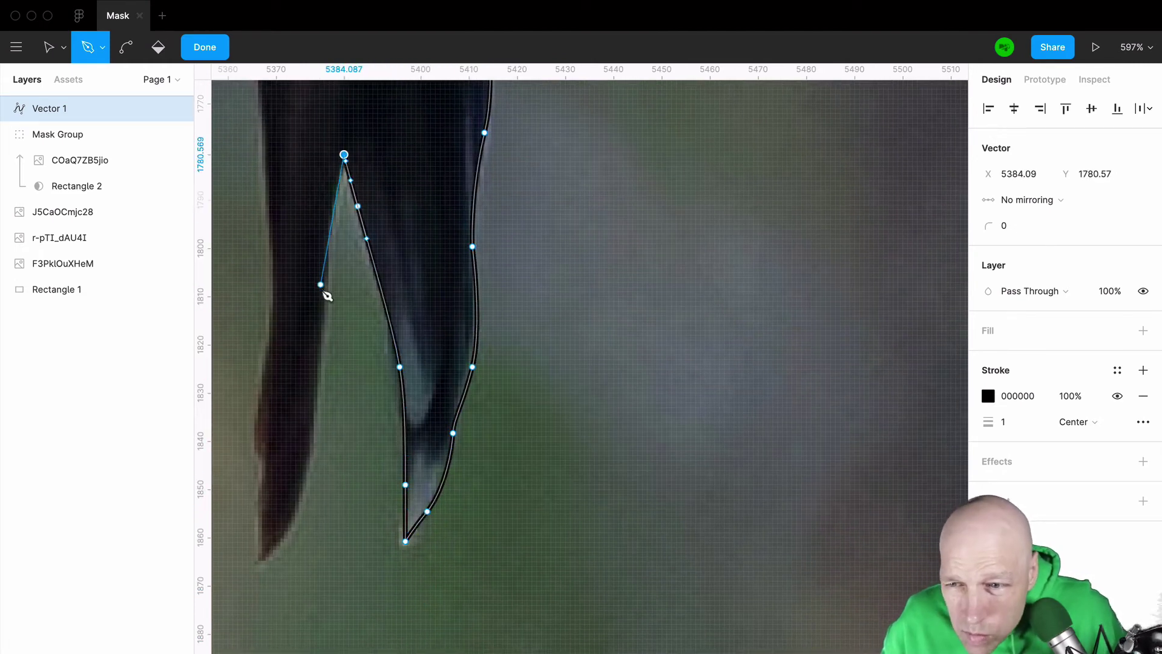
pyautogui.click(321, 293)
pyautogui.click(295, 512)
pyautogui.click(264, 562)
# - Trace up the tail's inner edge to the peak of the gap and down its other side to the trunk
pyautogui.moveTo(261, 484); pyautogui.dragTo(265, 454)
pyautogui.moveTo(272, 236); pyautogui.dragTo(264, 177)
pyautogui.scroll(5, 272, 200)
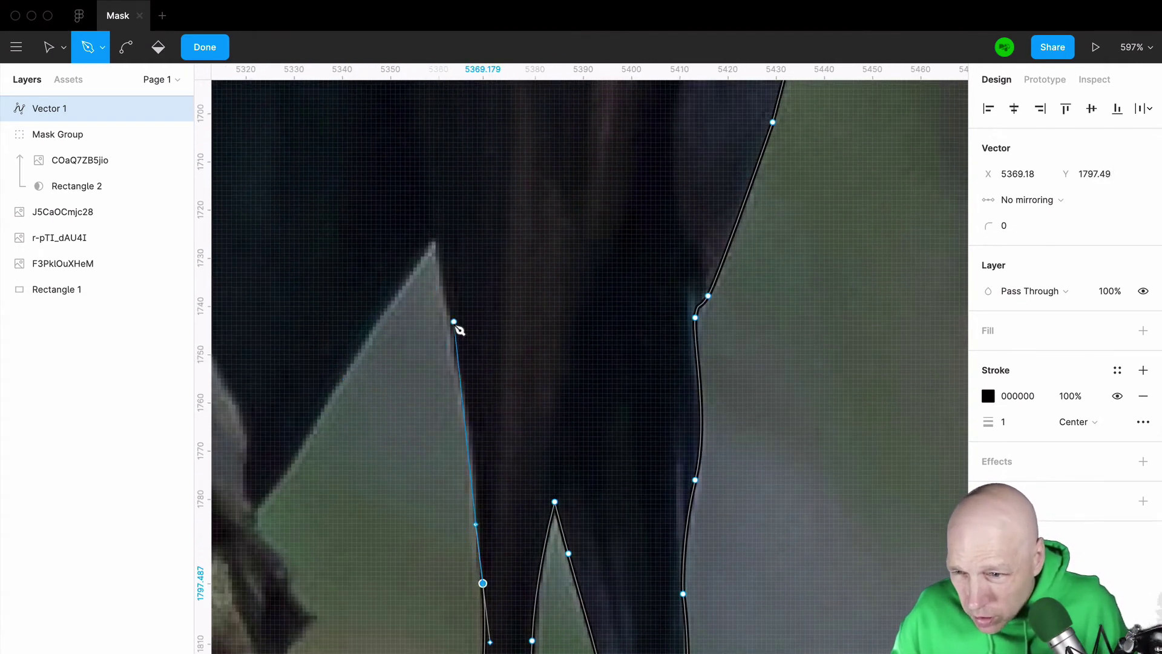
pyautogui.moveTo(453, 324); pyautogui.dragTo(441, 259)
pyautogui.click(435, 235)
pyautogui.moveTo(349, 369); pyautogui.dragTo(337, 387)
pyautogui.moveTo(275, 488); pyautogui.dragTo(253, 512)
# - Continue the outline down the dark bark lumps on the trunk edge beside the tail
pyautogui.scroll(-5, 254, 511)
pyautogui.click(564, 247)
pyautogui.click(581, 285)
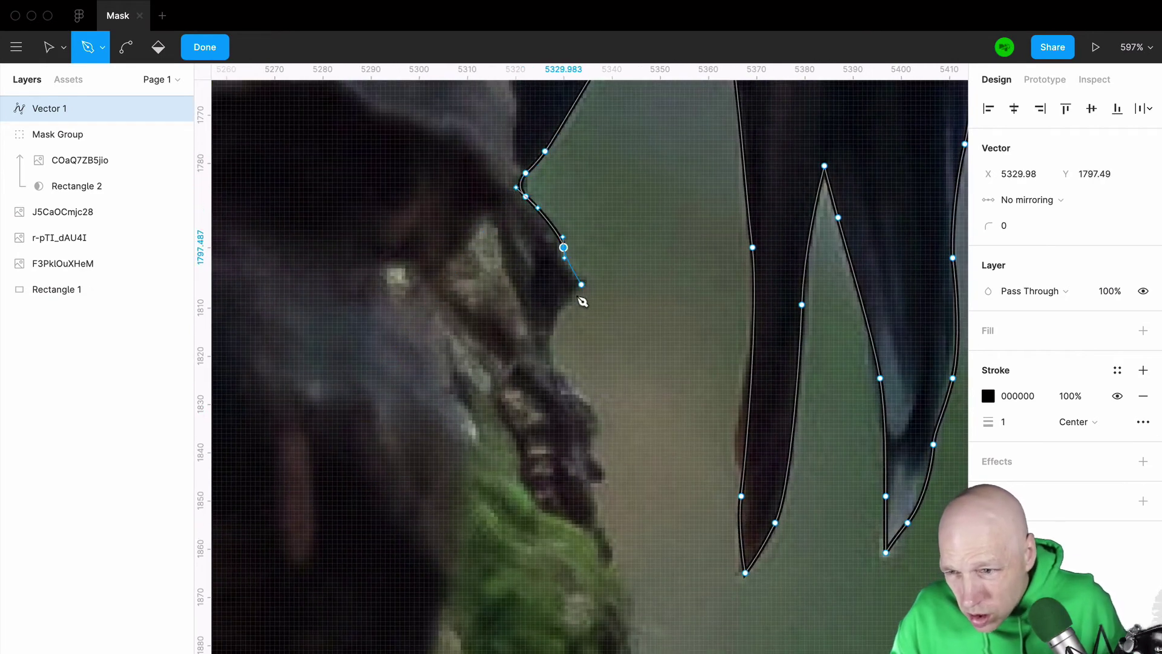
pyautogui.click(549, 335)
pyautogui.click(570, 386)
pyautogui.click(598, 433)
# - Trace the mossy trunk edge down to the bottom edge of the photo
pyautogui.click(598, 510)
pyautogui.moveTo(616, 562); pyautogui.dragTo(614, 572)
pyautogui.moveTo(636, 613); pyautogui.dragTo(635, 637)
pyautogui.scroll(-3, 637, 643)
pyautogui.click(634, 530)
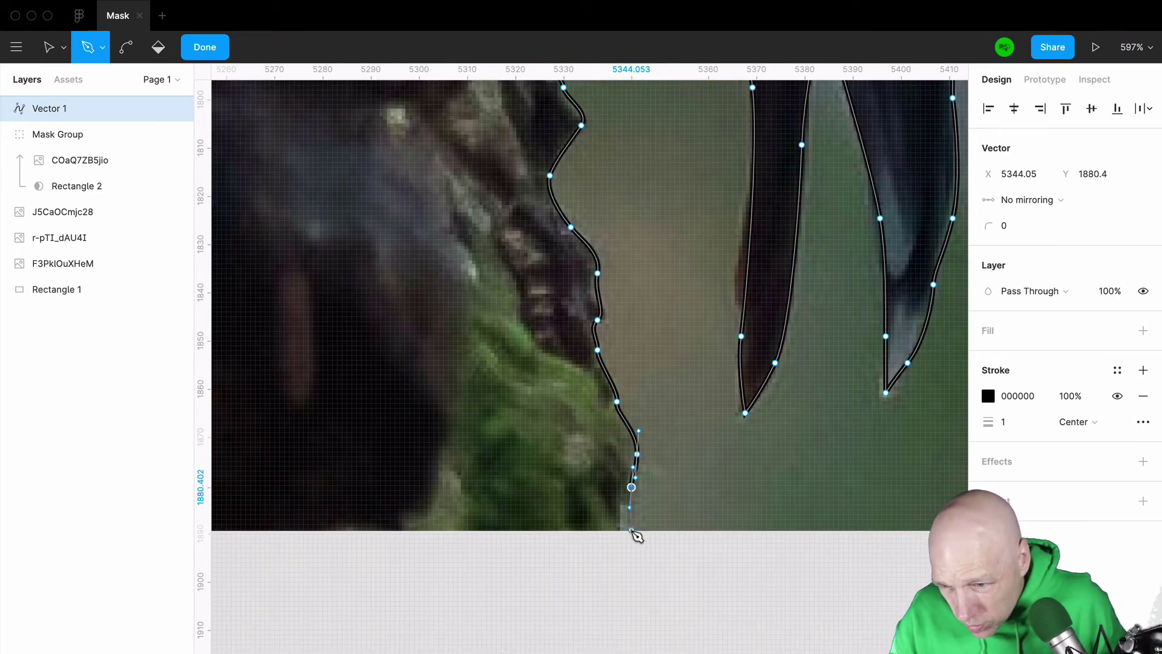
# - Run the outline along the photo's bottom and left edges to close it at the starting point, and finish vector editing
pyautogui.hscroll(-20, 592, 514)
pyautogui.hscroll(-3, 544, 416)
pyautogui.scroll(20, 545, 416)
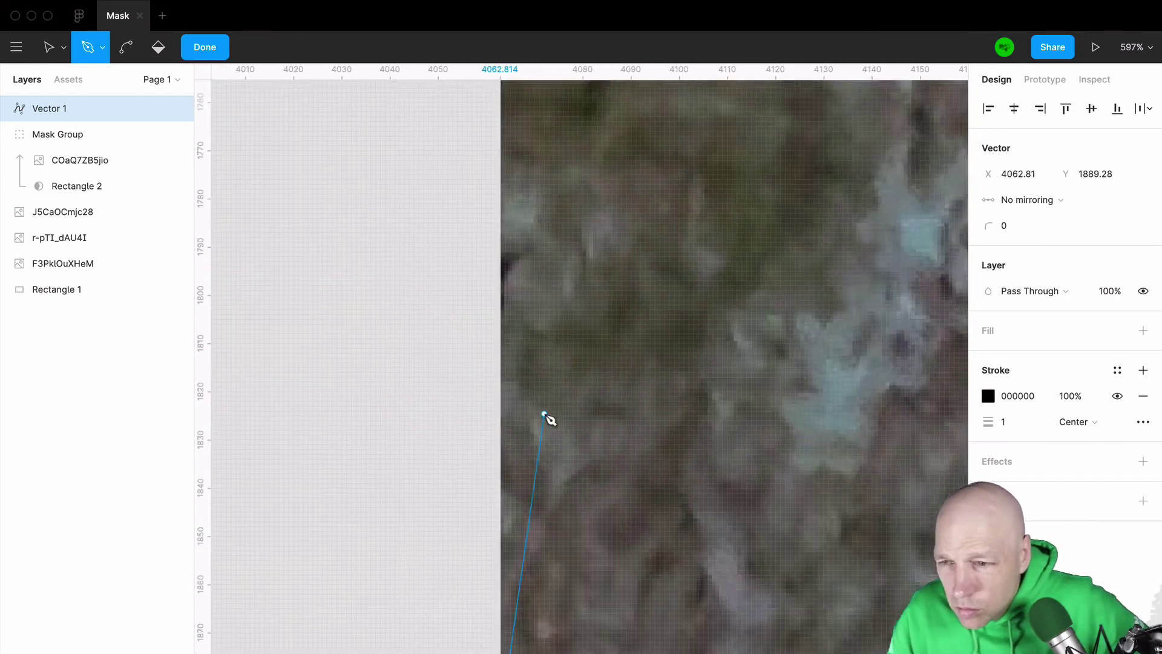
pyautogui.click(502, 434)
pyautogui.press('Escape')
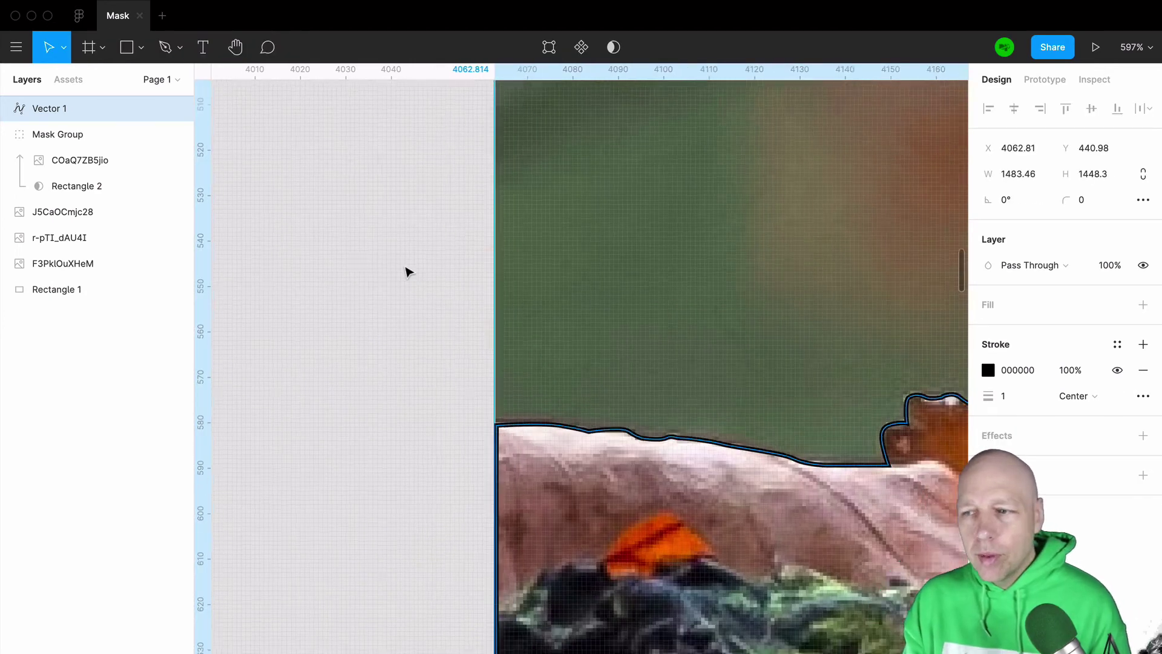
# - Examine the background gaps enclosed between the trunk and the woodpecker's feet, body and tail
pyautogui.scroll(-10, 406, 271)
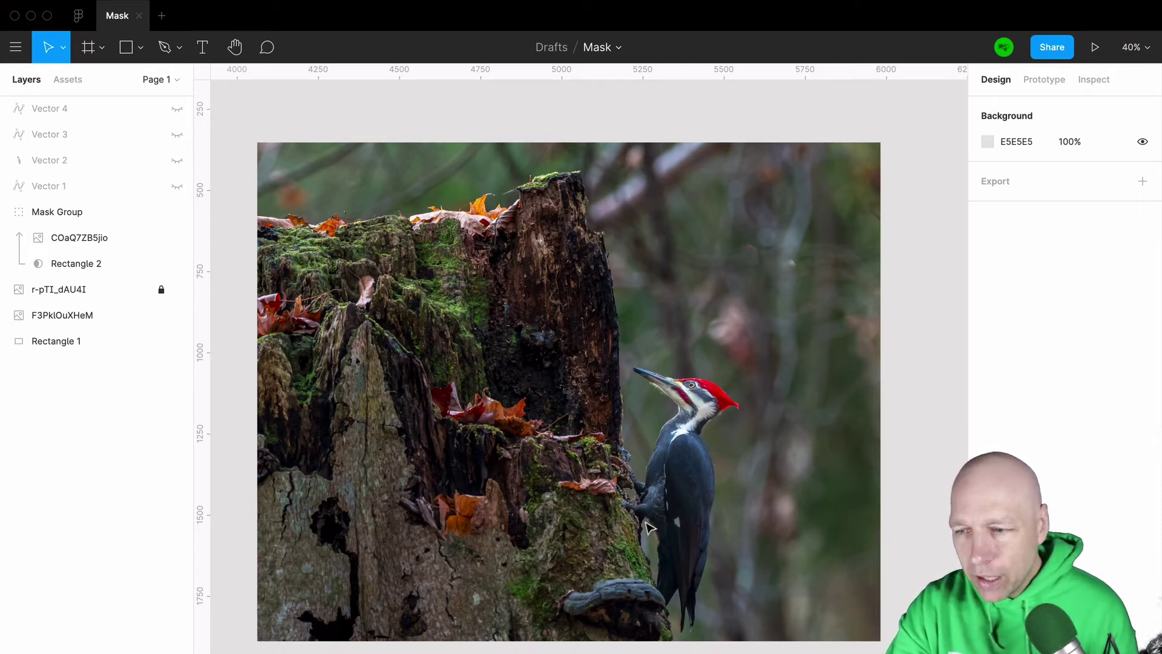
pyautogui.scroll(10, 647, 523)
pyautogui.scroll(-5, 655, 500)
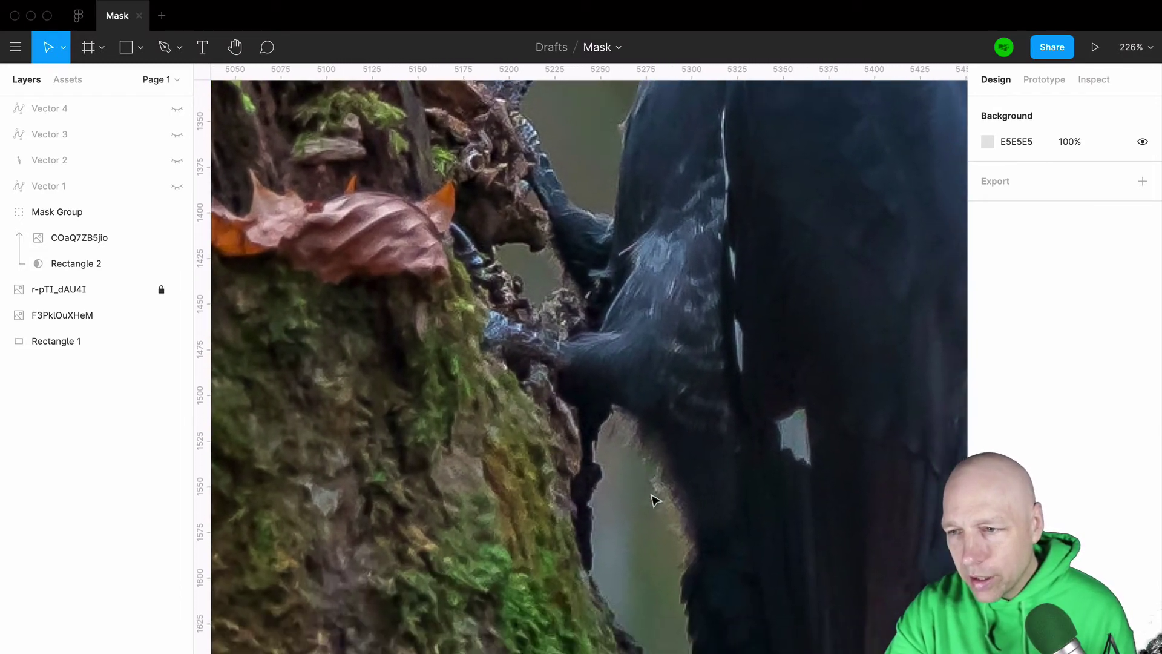
pyautogui.scroll(7, 524, 159)
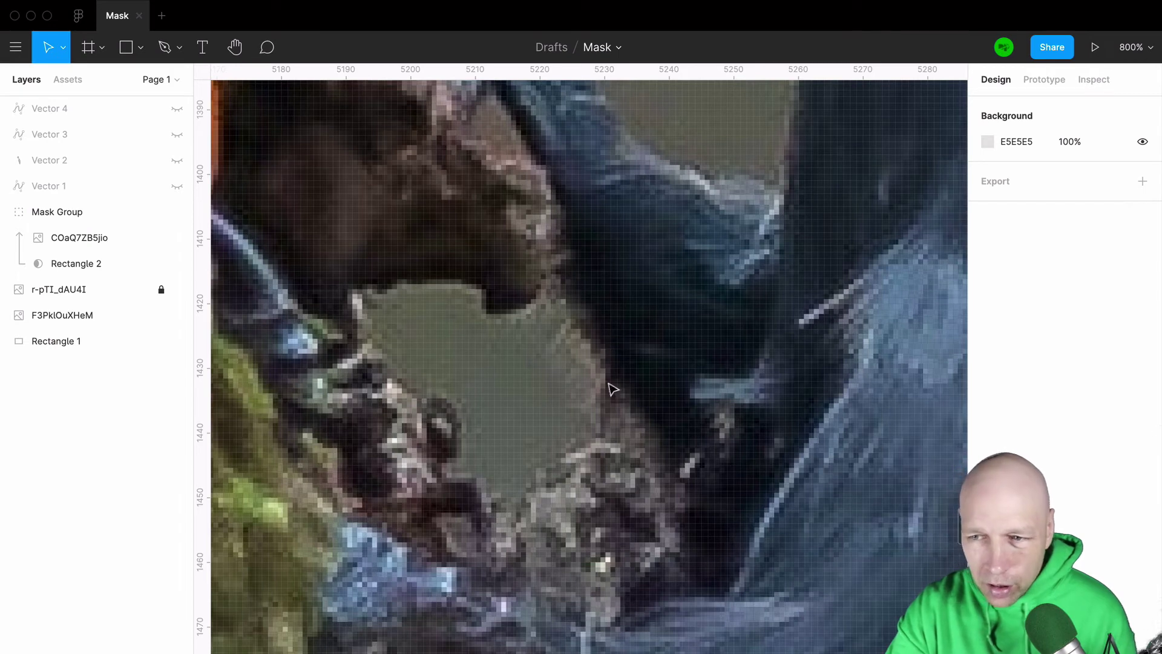
pyautogui.scroll(-6, 226, 385)
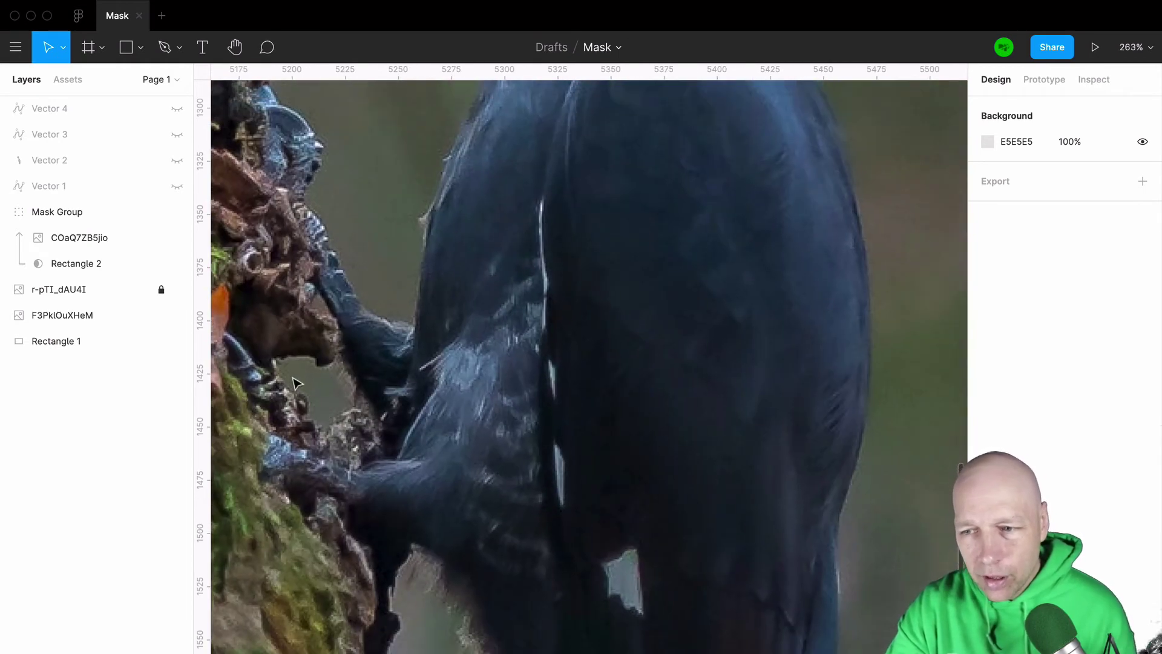
pyautogui.scroll(-7, 296, 383)
pyautogui.hscroll(-1, 297, 383)
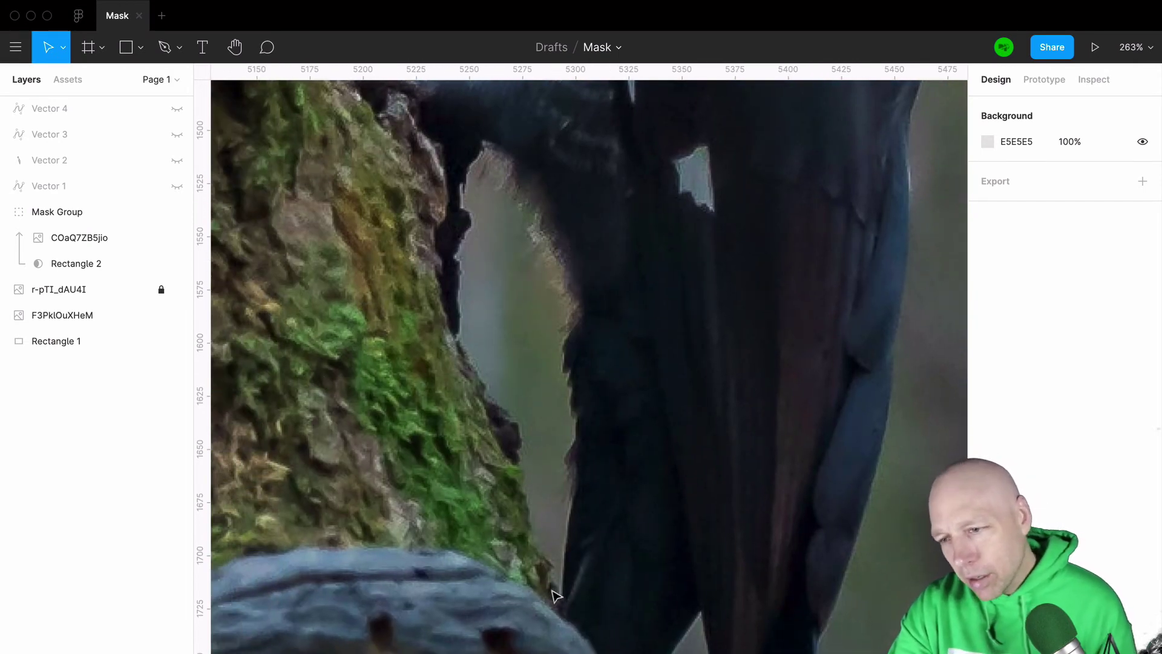
pyautogui.scroll(-8, 524, 468)
pyautogui.scroll(3, 558, 516)
pyautogui.hscroll(-4, 558, 516)
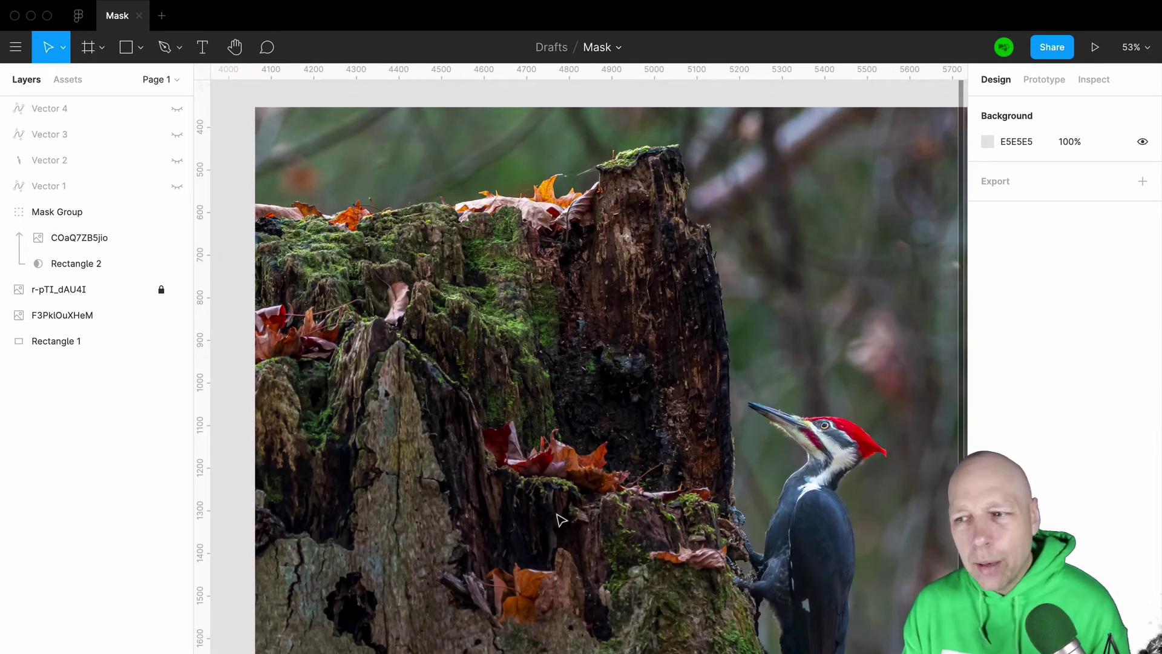
pyautogui.scroll(-3, 560, 519)
# - Make the Vector 1 outline visible and give it a C4C4C4 fill
pyautogui.click(142, 188)
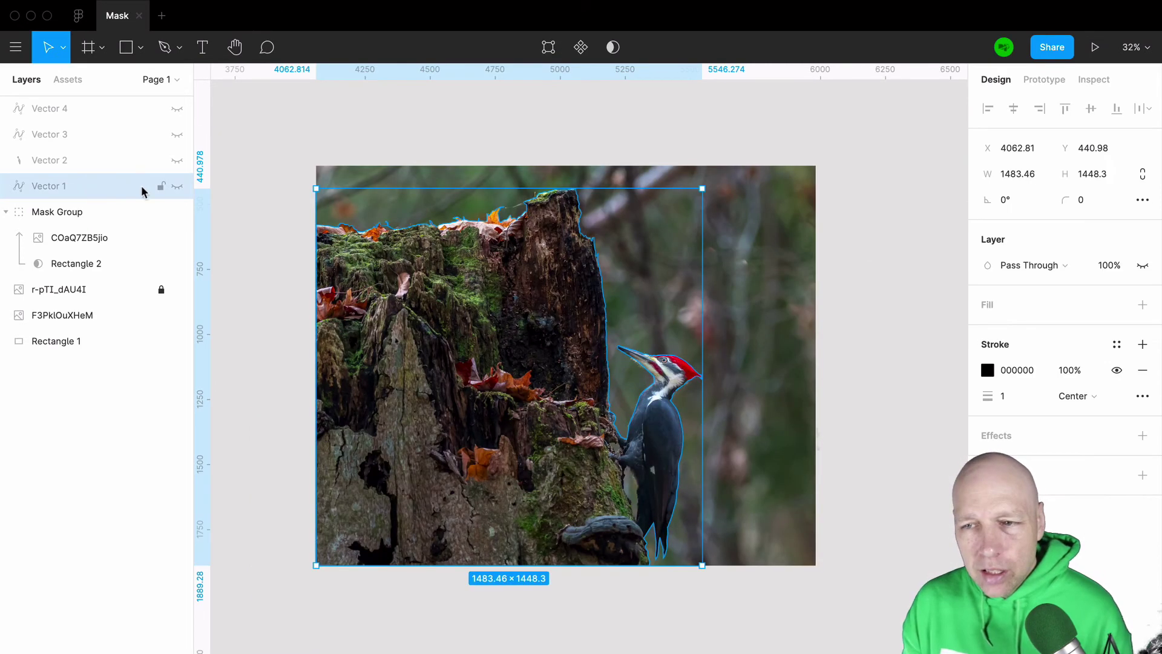
pyautogui.click(177, 186)
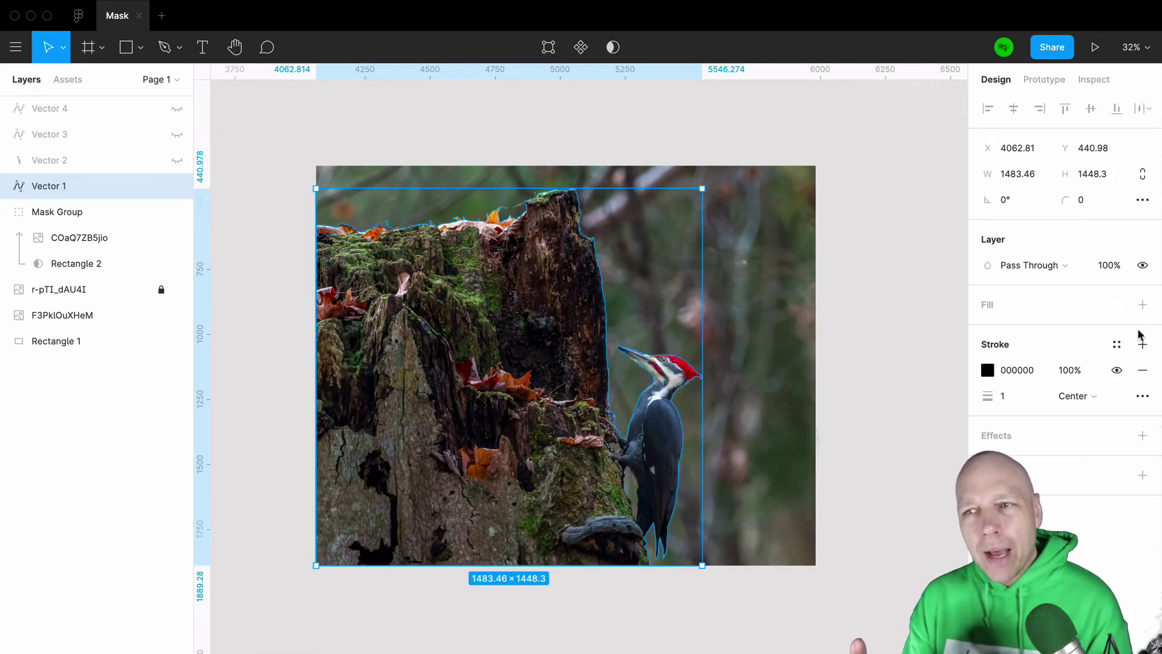
pyautogui.click(1143, 307)
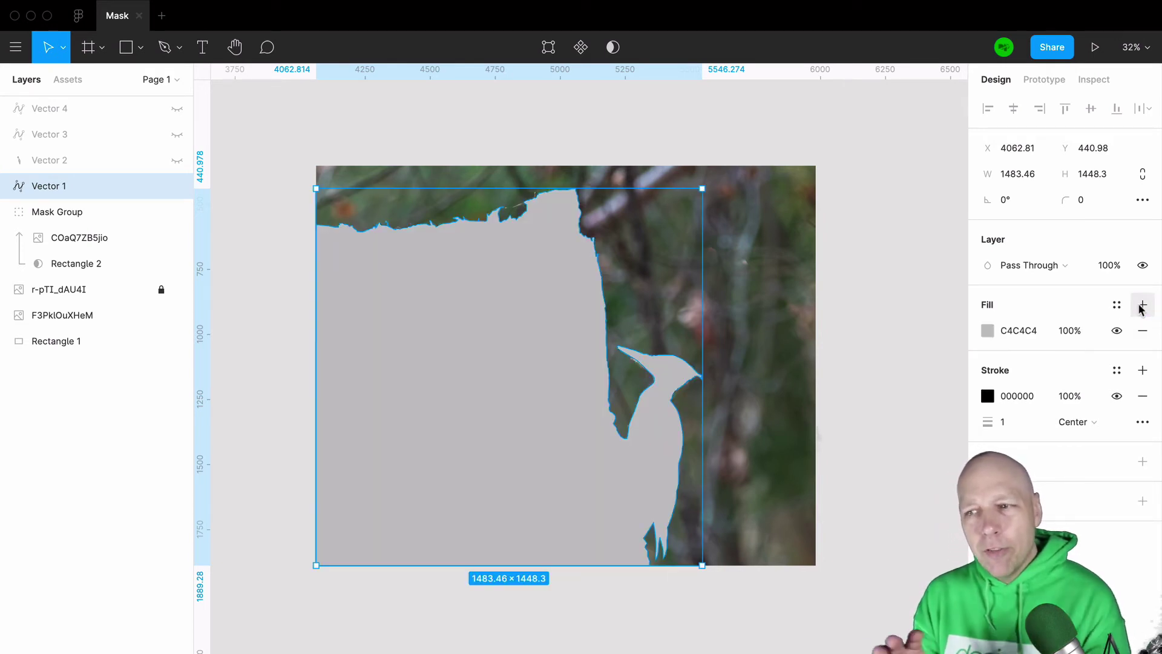
# - Make the gap shapes Vector 2, Vector 3 and Vector 4 visible
pyautogui.click(132, 161)
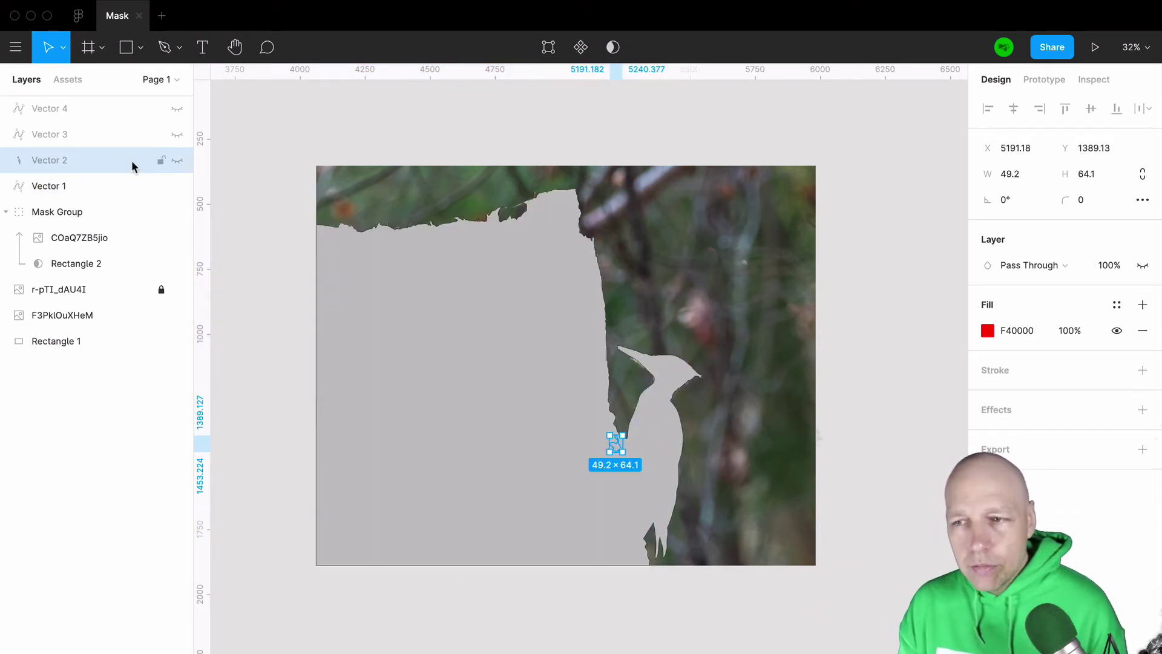
pyautogui.click(176, 160)
pyautogui.click(177, 135)
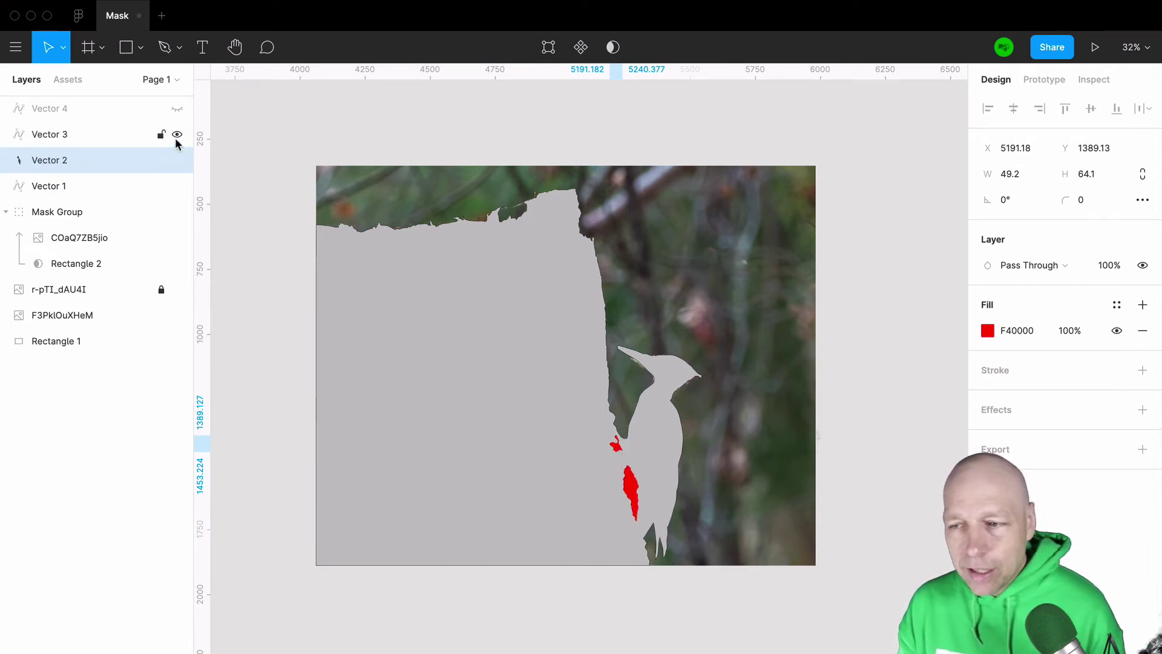
pyautogui.click(177, 108)
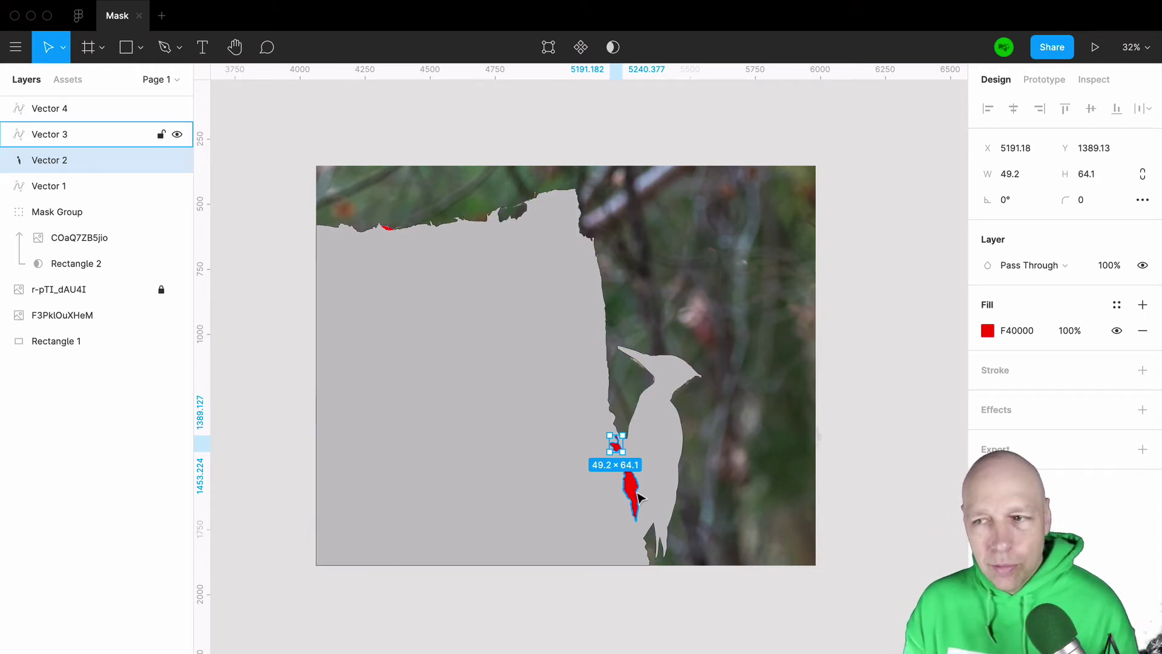
# - Subtract Vector 3, the long red gap shape between trunk and bird, from the large Vector 1 shape
pyautogui.click(781, 438)
pyautogui.click(631, 487)
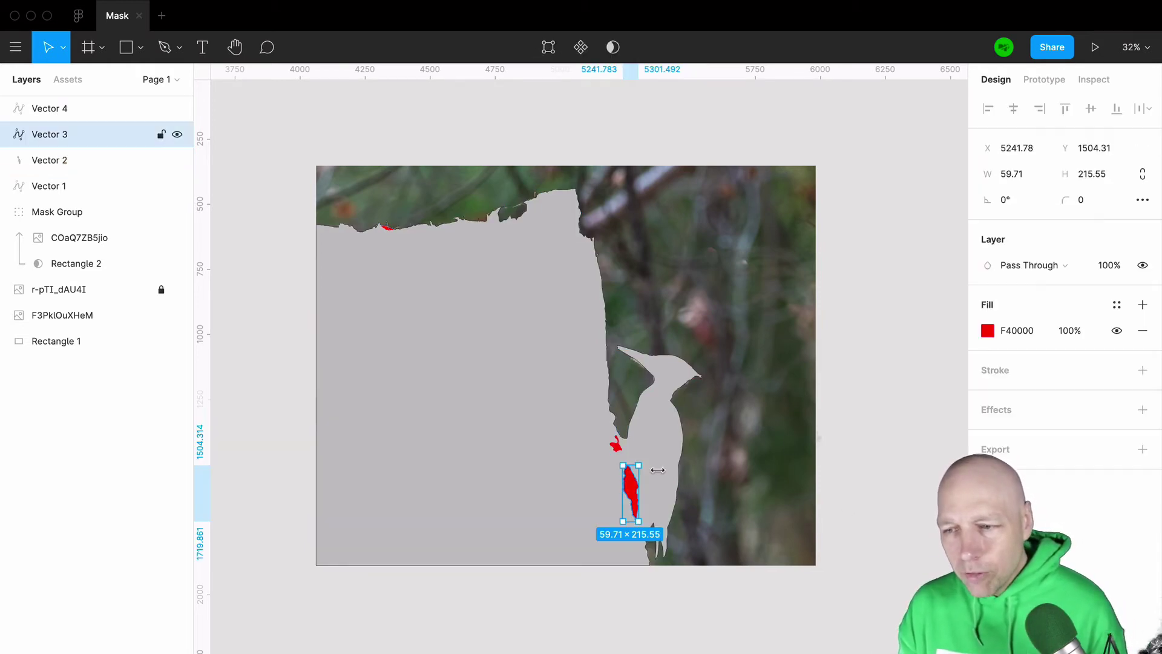
pyautogui.keyDown('shift'); pyautogui.click(666, 462); pyautogui.keyUp('shift')
pyautogui.click(629, 51)
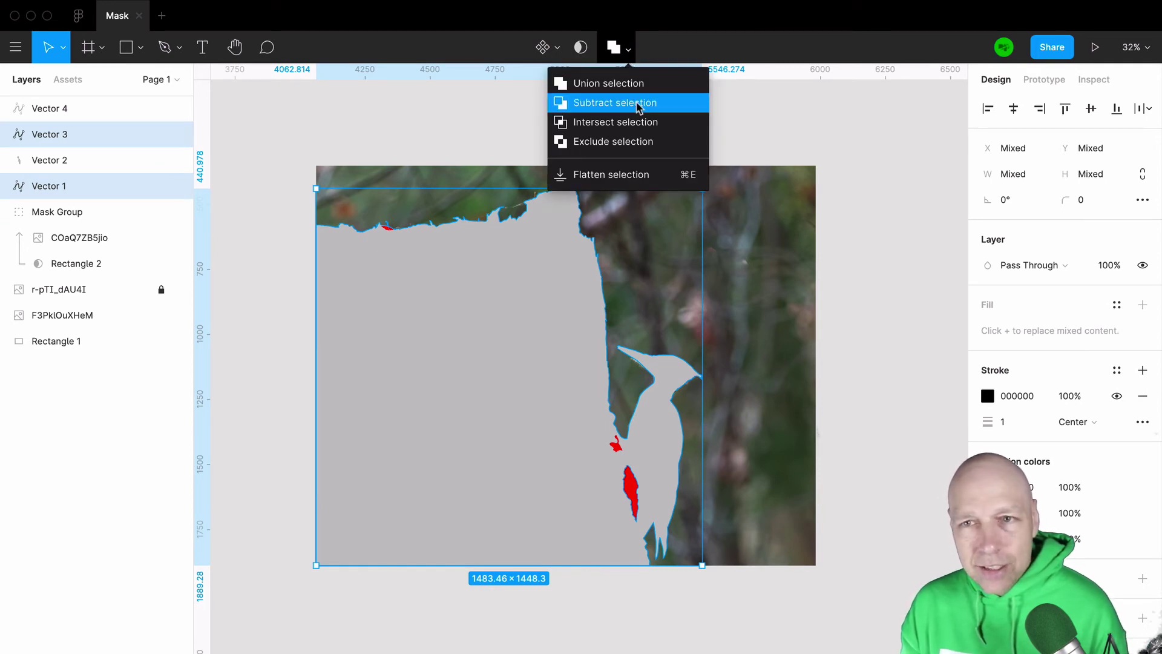
pyautogui.click(634, 479)
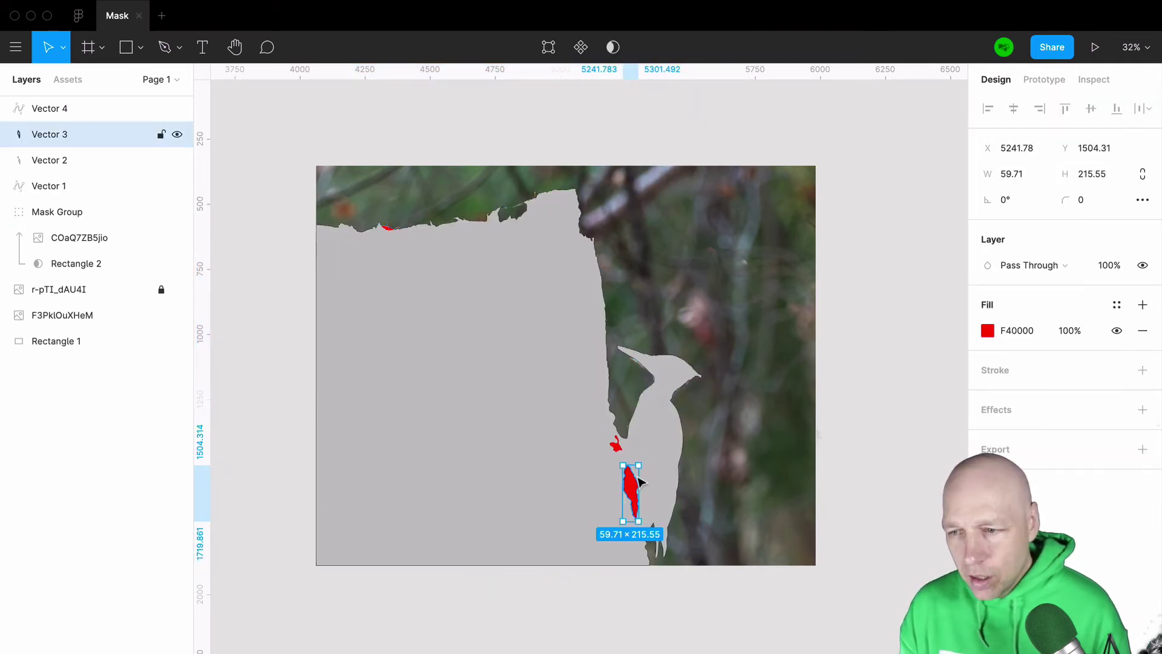
pyautogui.keyDown('shift'); pyautogui.click(667, 450); pyautogui.keyUp('shift')
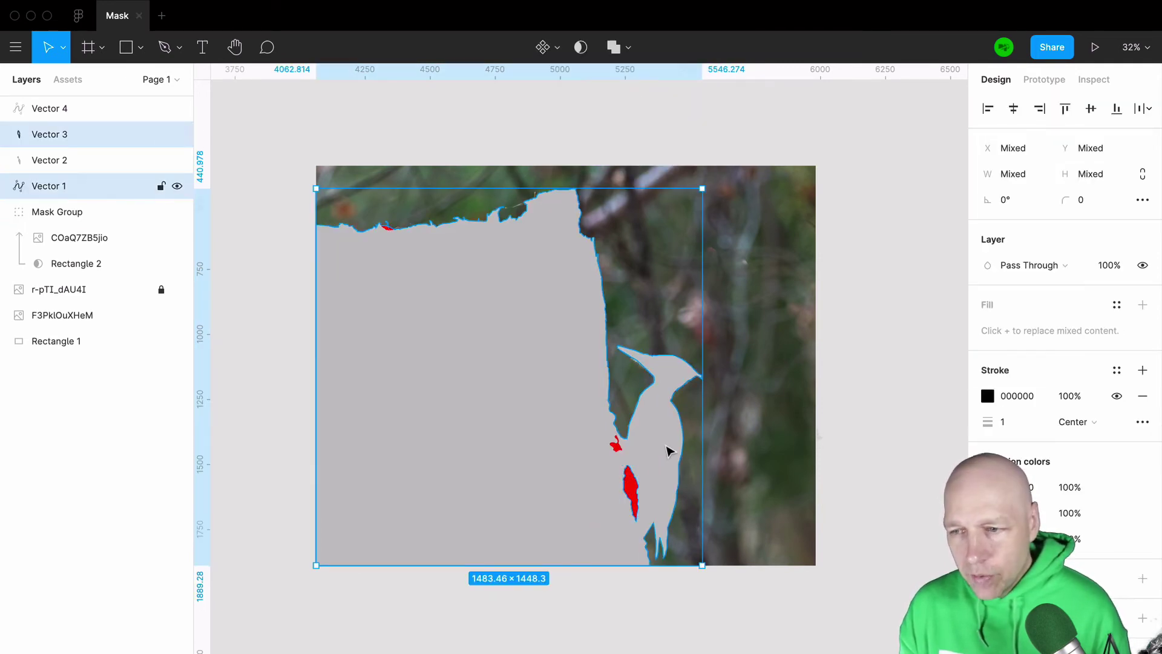
pyautogui.click(628, 51)
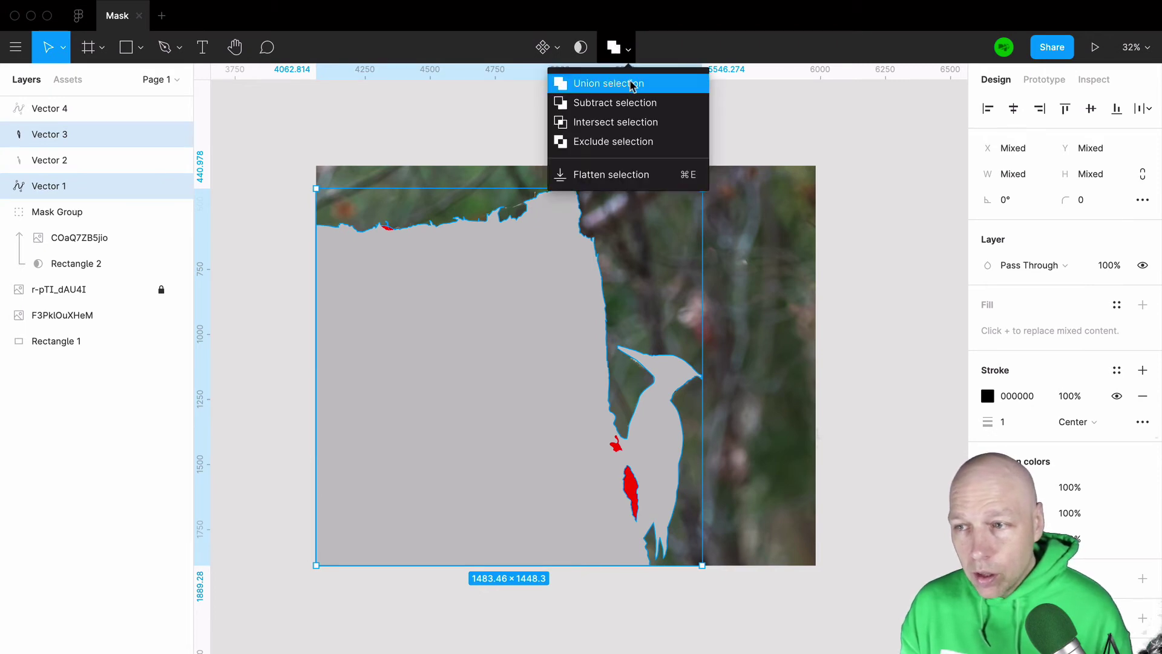
pyautogui.click(633, 103)
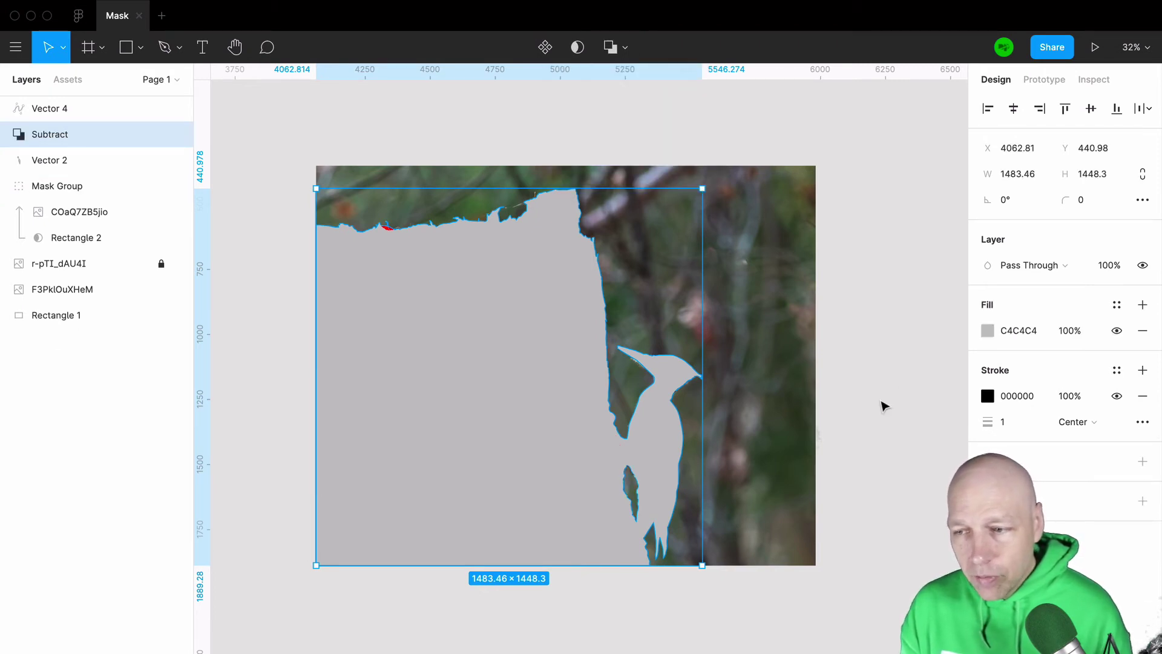
# - Move the Vector 2 layer above the Subtract shape in the layer order
pyautogui.scroll(10, 608, 470)
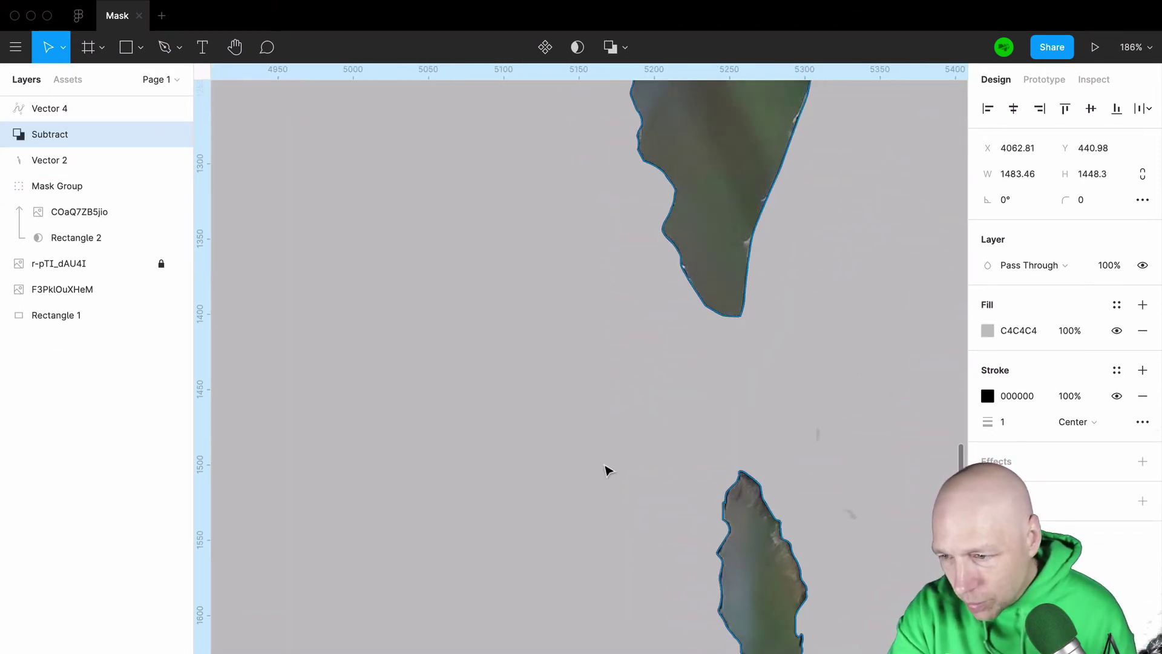
pyautogui.hscroll(6, 608, 471)
pyautogui.scroll(-2, 608, 471)
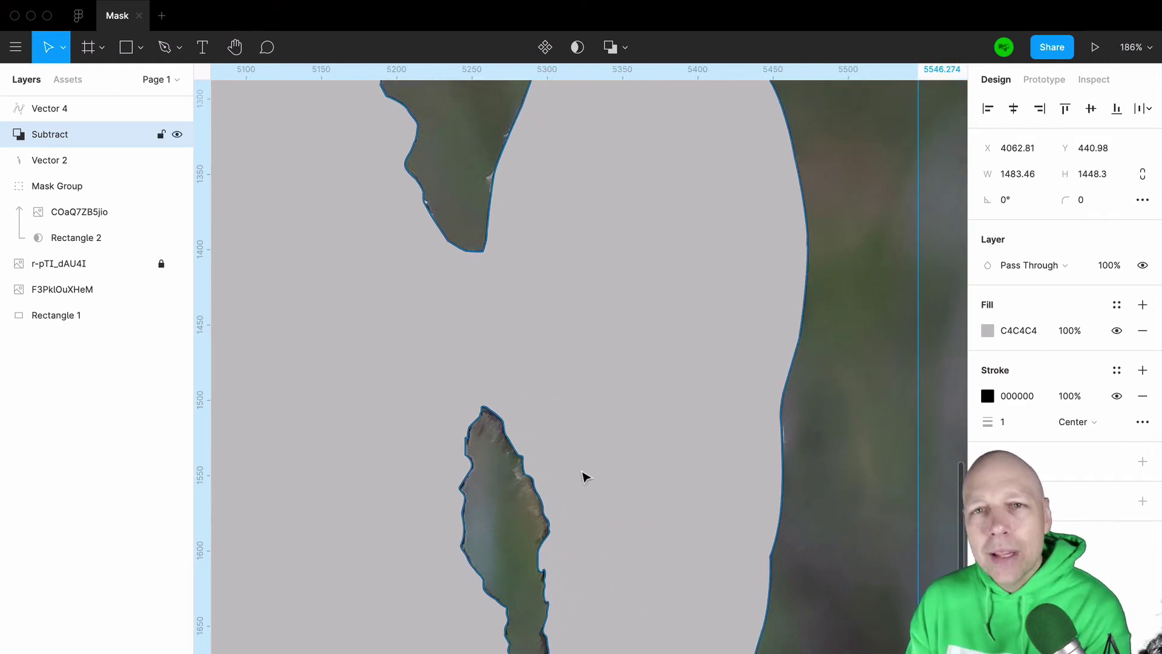
pyautogui.scroll(-10, 584, 476)
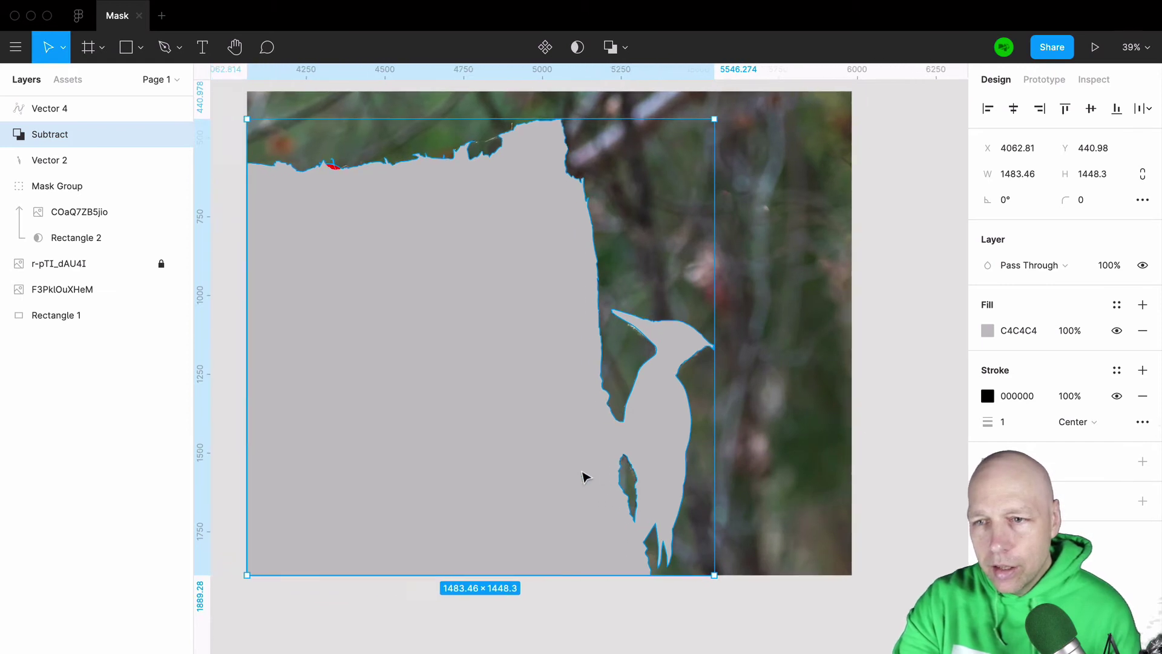
pyautogui.click(68, 164)
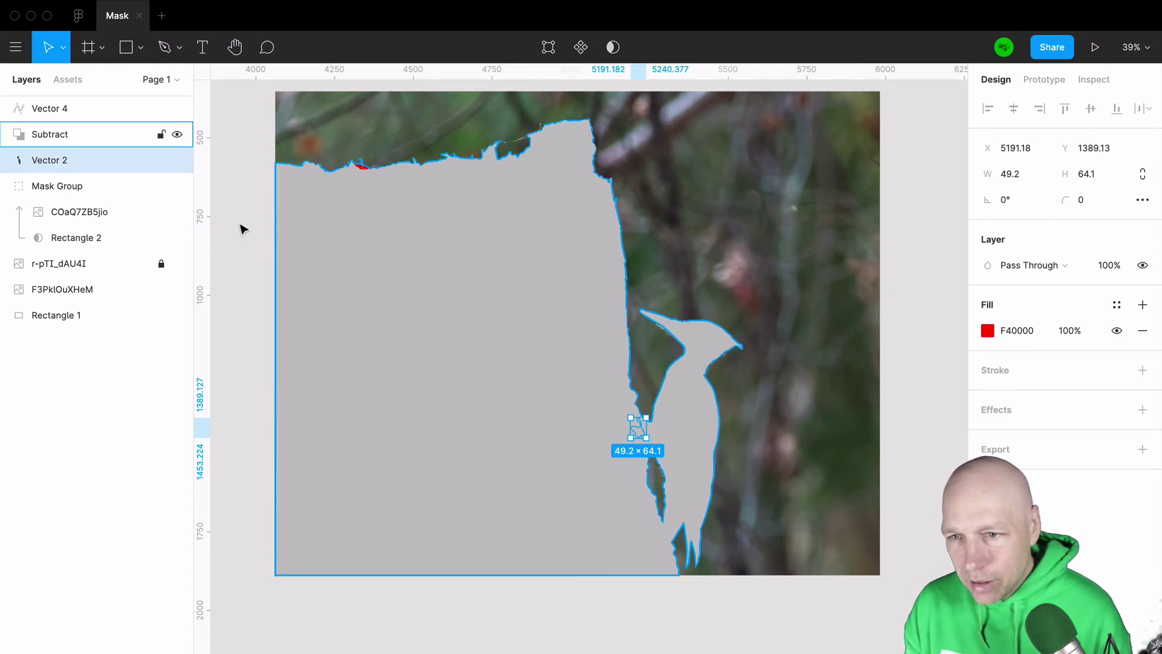
pyautogui.moveTo(97, 167); pyautogui.dragTo(97, 126)
# - Flatten the Subtract shape into a single vector
pyautogui.click(71, 157)
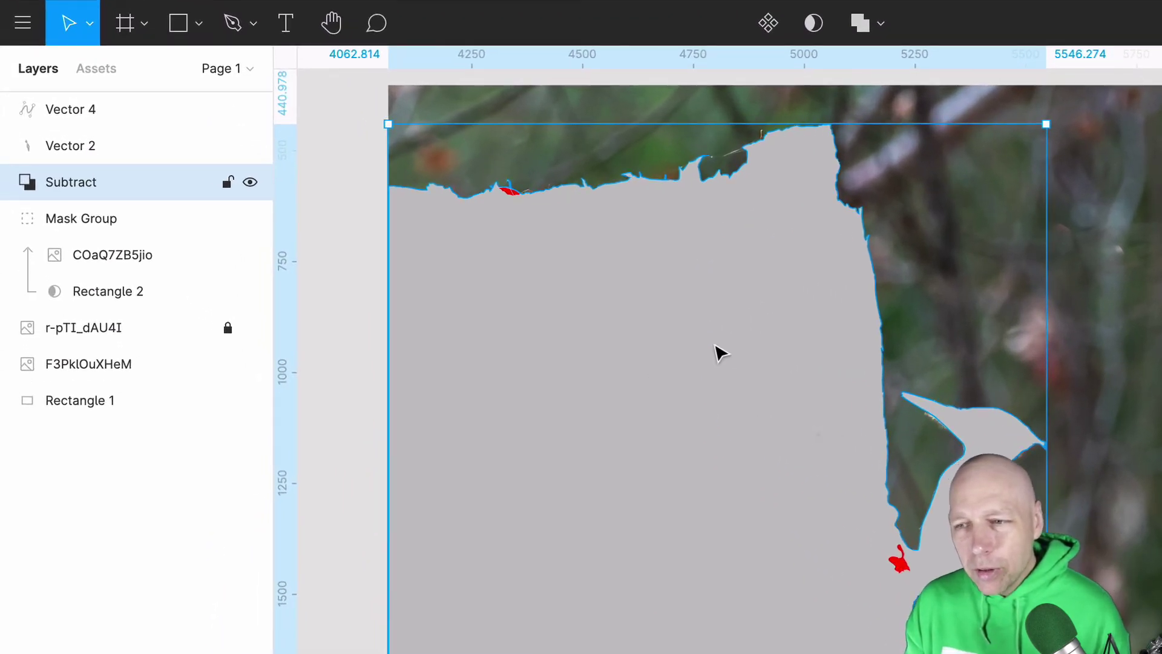
pyautogui.rightClick(122, 183)
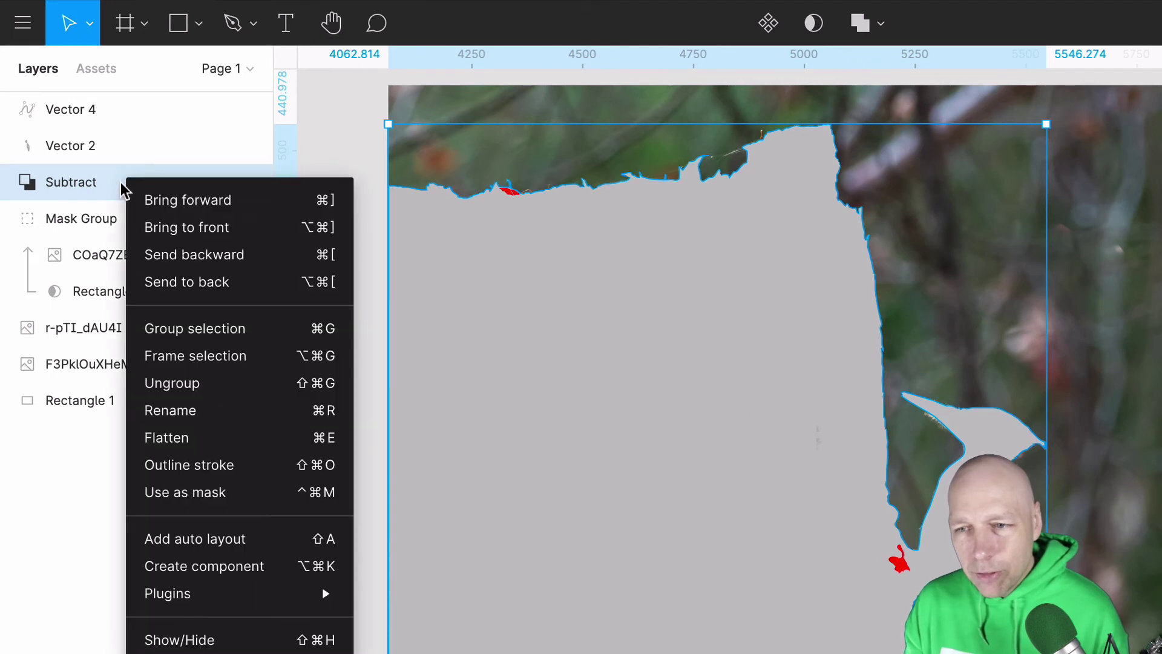
pyautogui.click(218, 436)
# - Subtract Vector 2, the small red gap shape beside the trunk edge, from the flattened Subtract shape
pyautogui.click(899, 560)
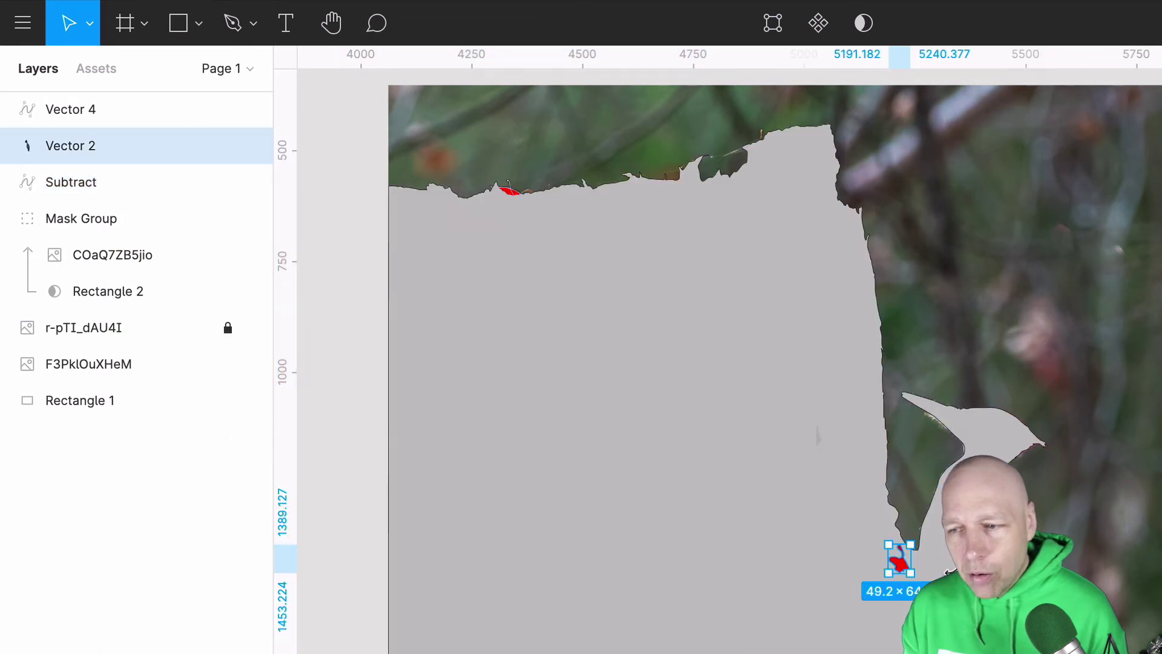
pyautogui.keyDown('shift'); pyautogui.click(948, 571); pyautogui.keyUp('shift')
pyautogui.click(888, 24)
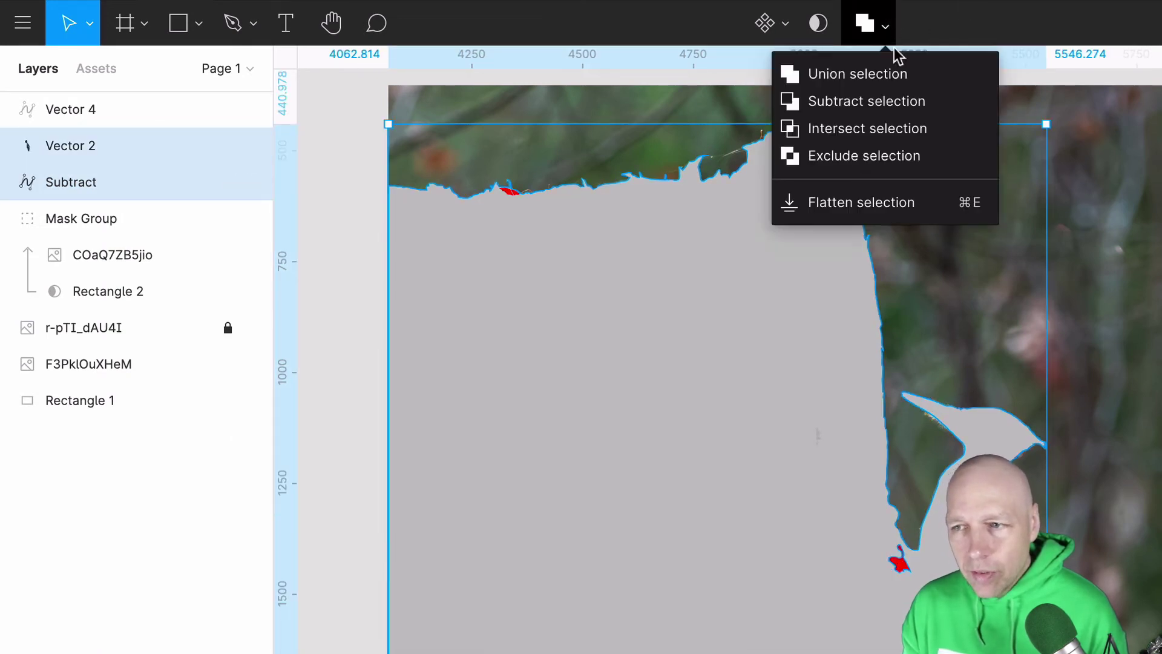
pyautogui.click(900, 102)
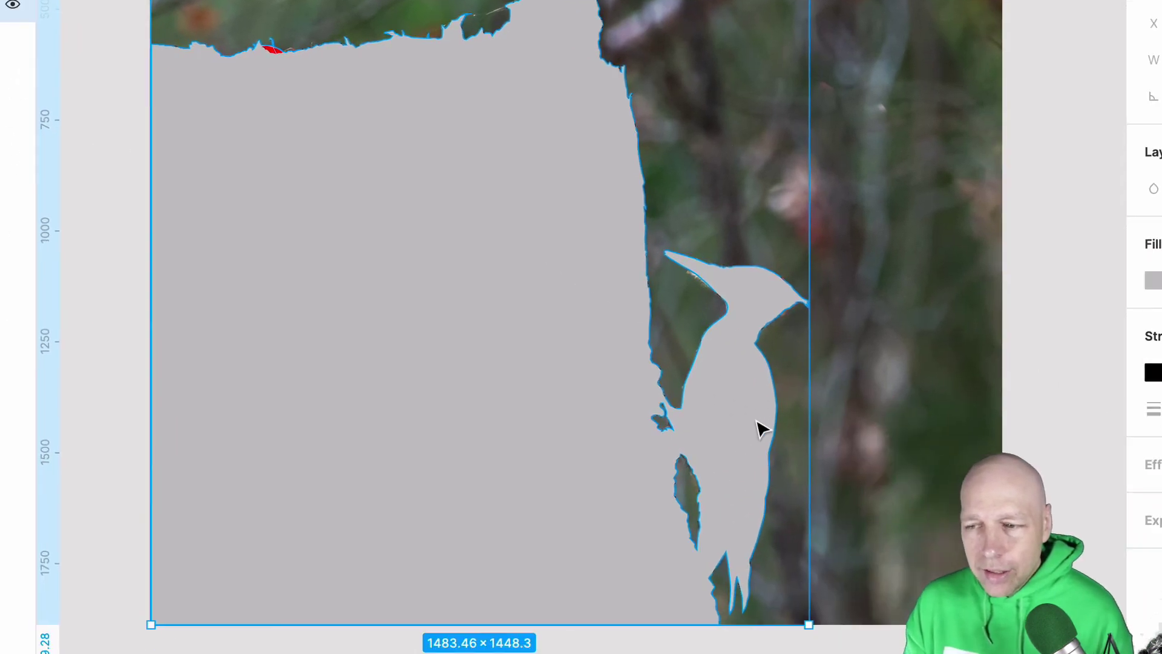
# - Check the cut-out near the bird's feet and flatten the new Subtract shape
pyautogui.scroll(5, 665, 416)
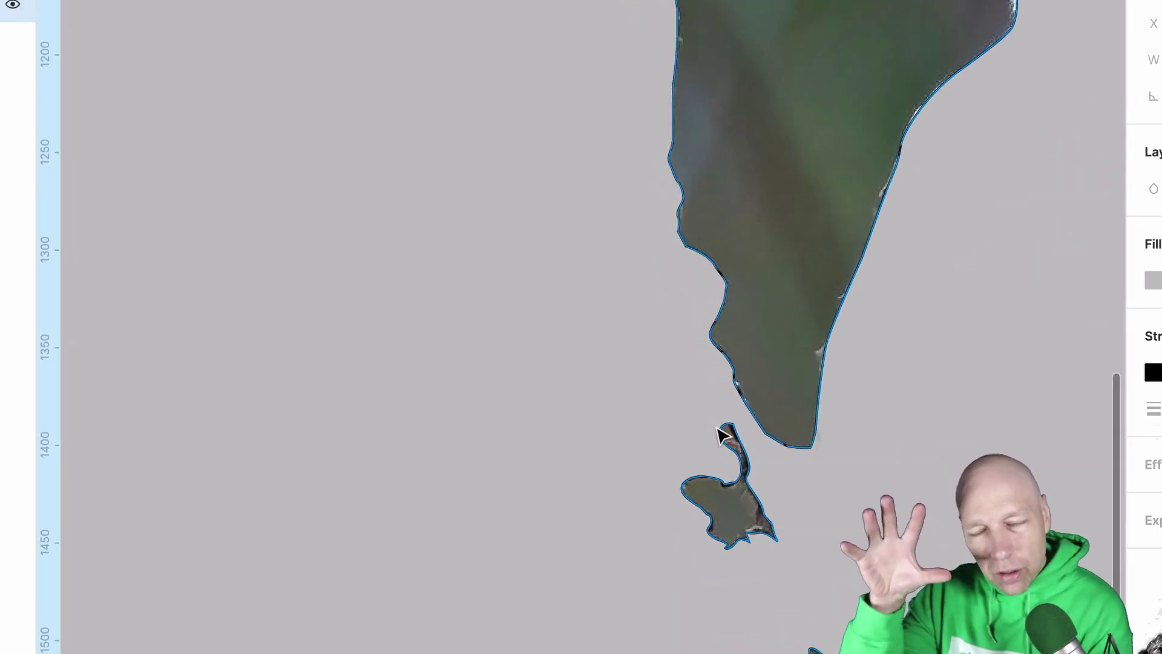
pyautogui.scroll(-5, 721, 435)
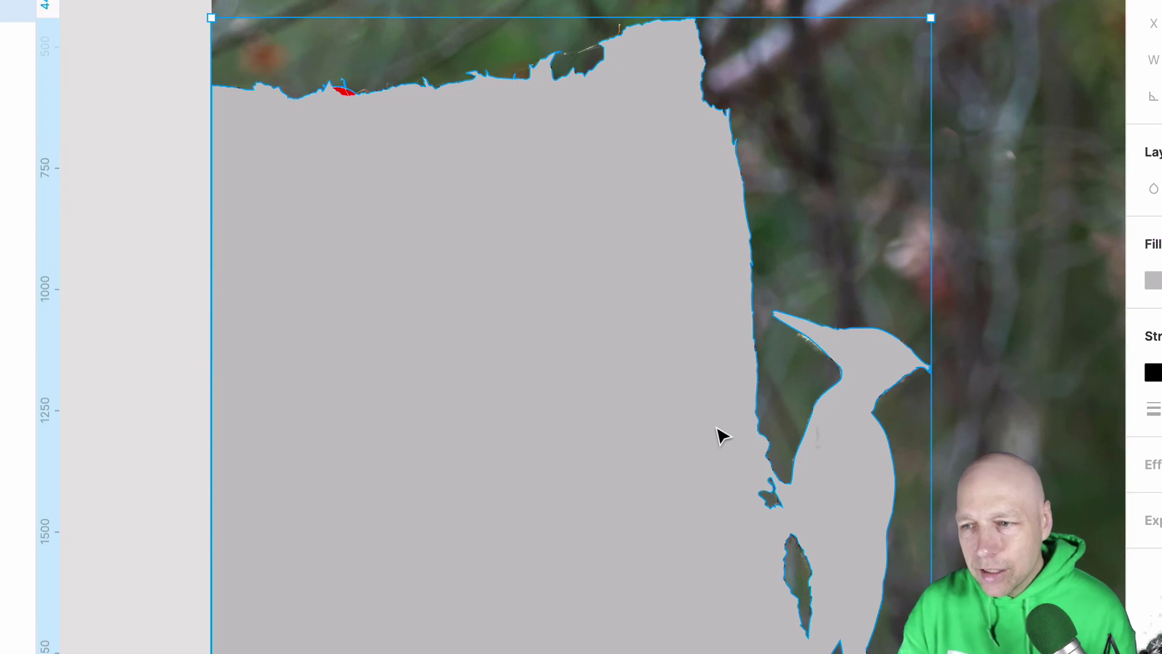
pyautogui.rightClick(598, 273)
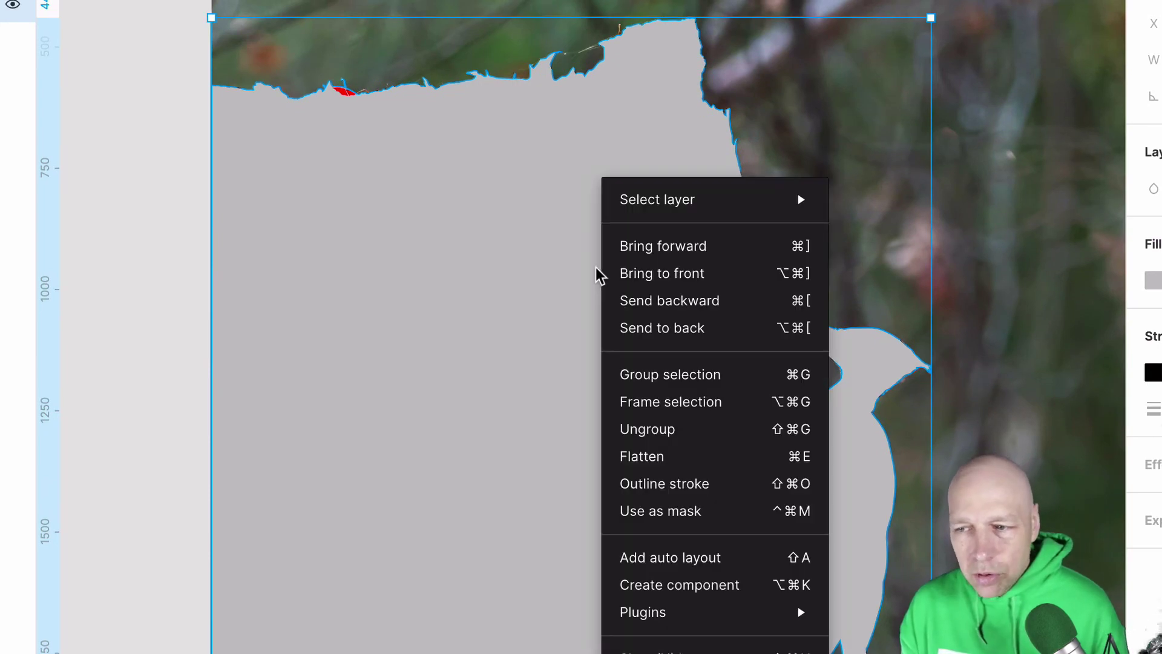
pyautogui.click(698, 457)
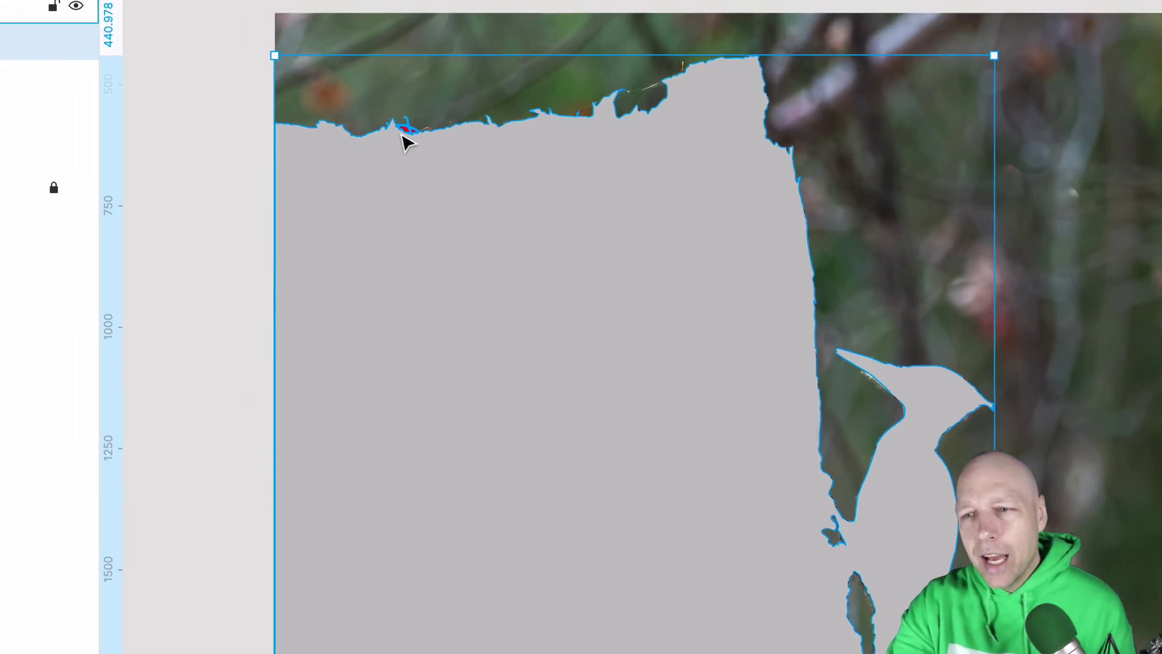
# - Subtract Vector 4, the red gap shape near the stump's upper edge, from the large flattened shape
pyautogui.scroll(8, 338, 97)
pyautogui.scroll(5, 578, 239)
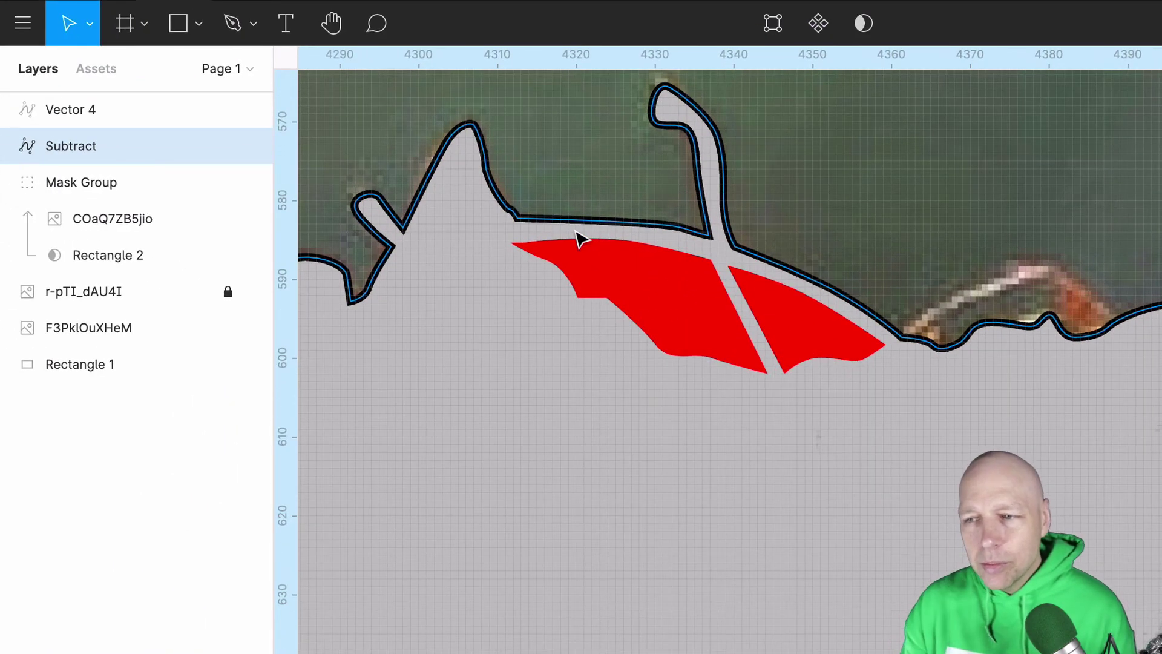
pyautogui.click(645, 284)
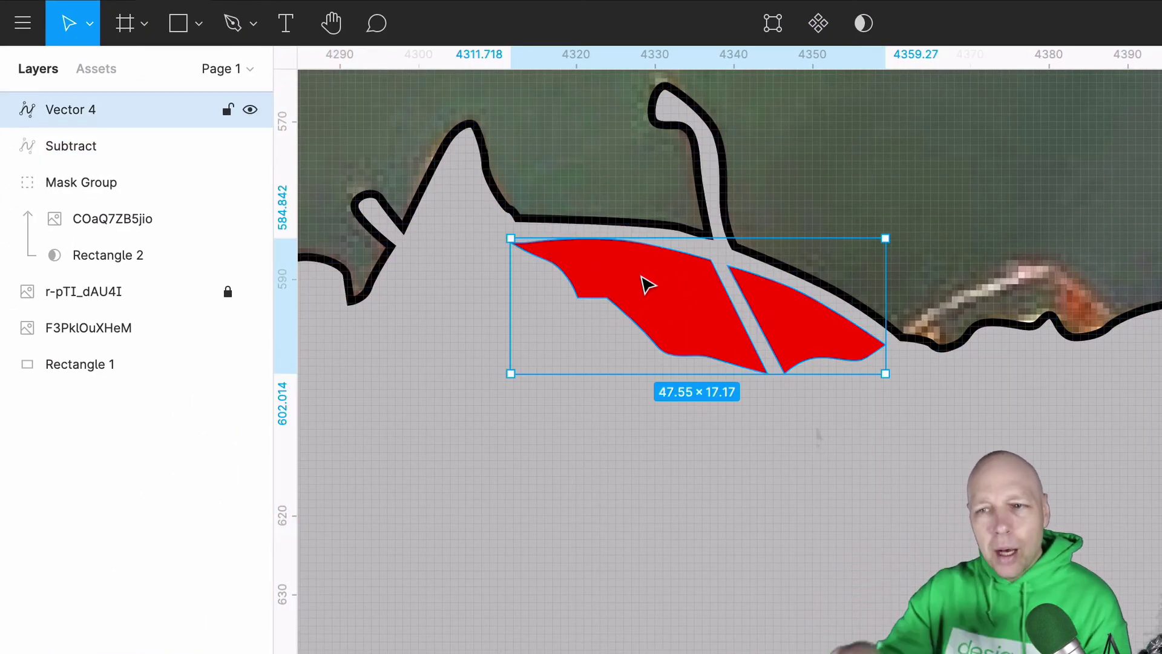
pyautogui.click(116, 148)
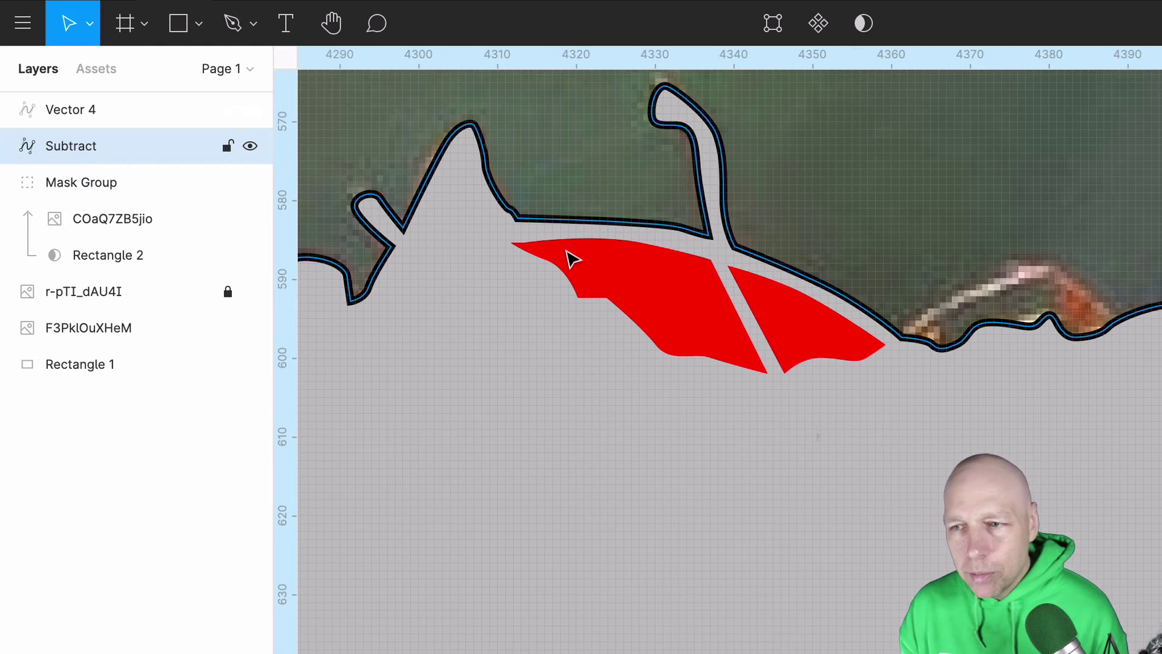
pyautogui.click(766, 327)
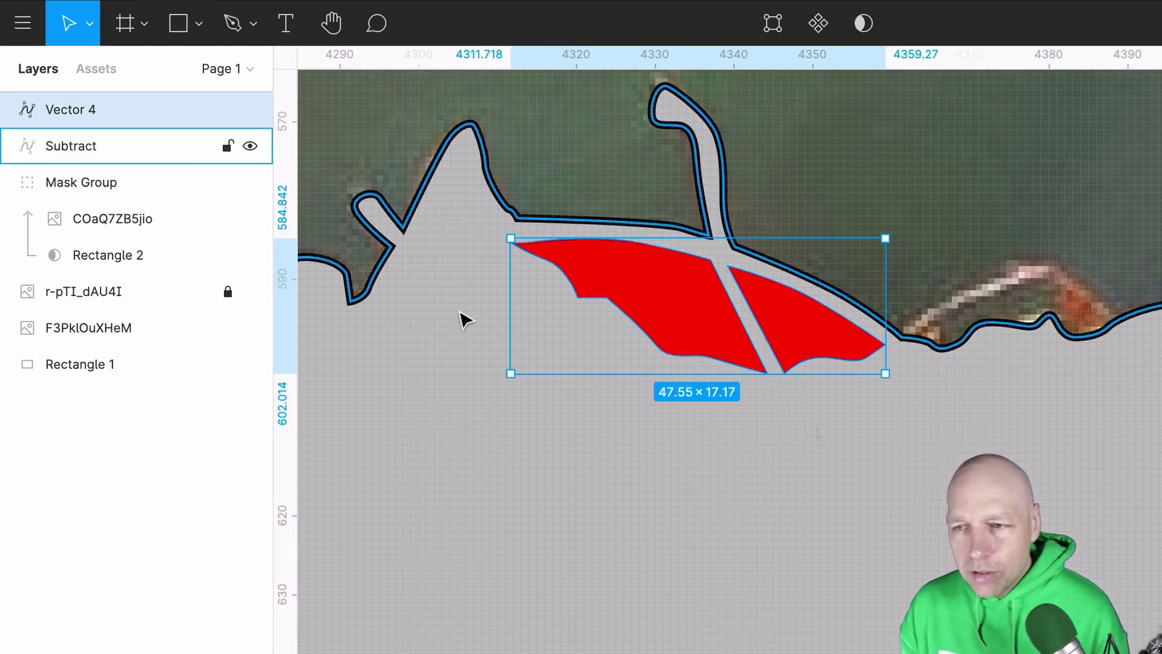
pyautogui.keyDown('shift'); pyautogui.click(466, 321); pyautogui.keyUp('shift')
pyautogui.click(883, 25)
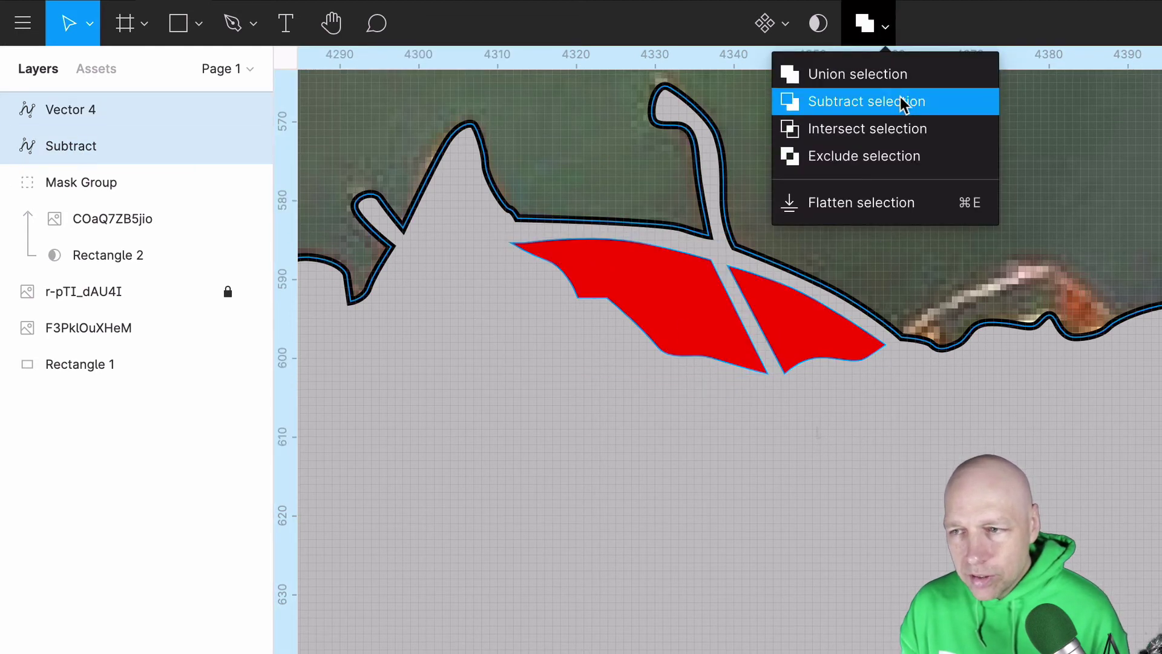
pyautogui.click(911, 115)
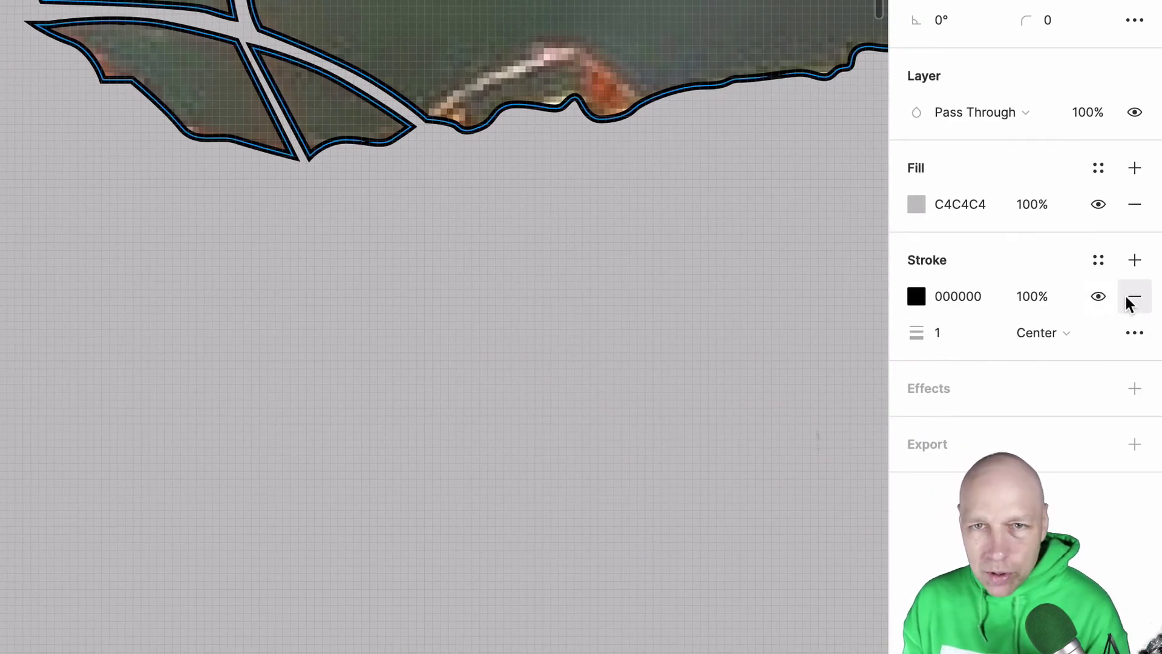
# - Remove the Subtract shape's black stroke and give it a solid bright red fill
pyautogui.click(1129, 298)
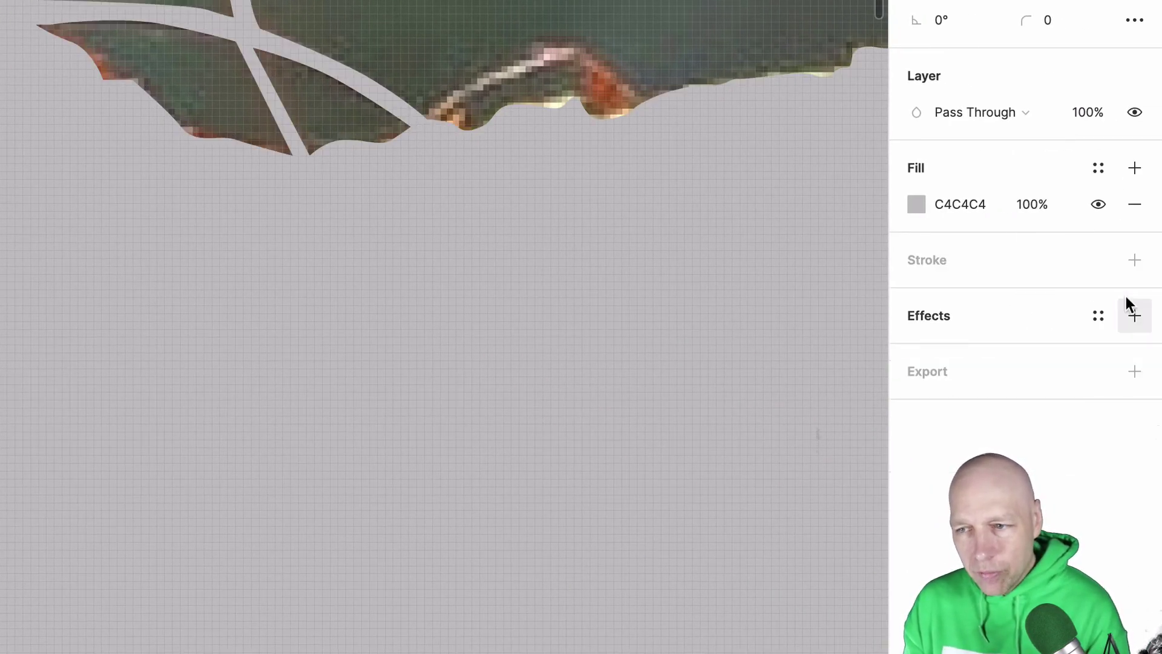
pyautogui.click(920, 206)
pyautogui.moveTo(822, 241); pyautogui.dragTo(920, 140)
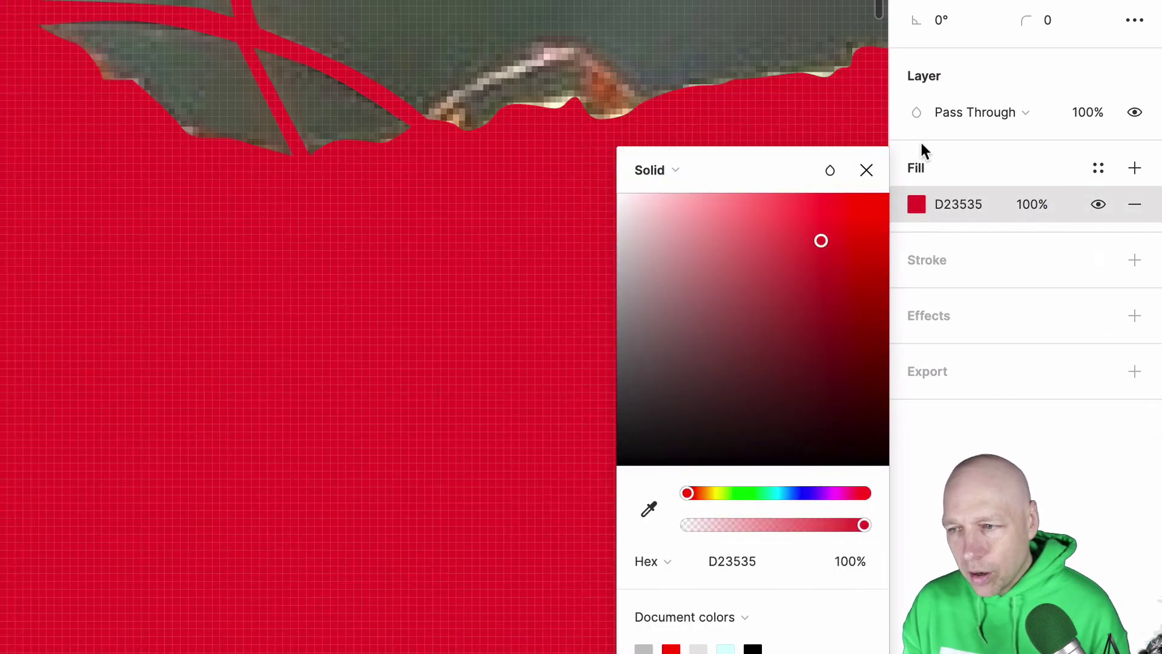
pyautogui.press('Escape')
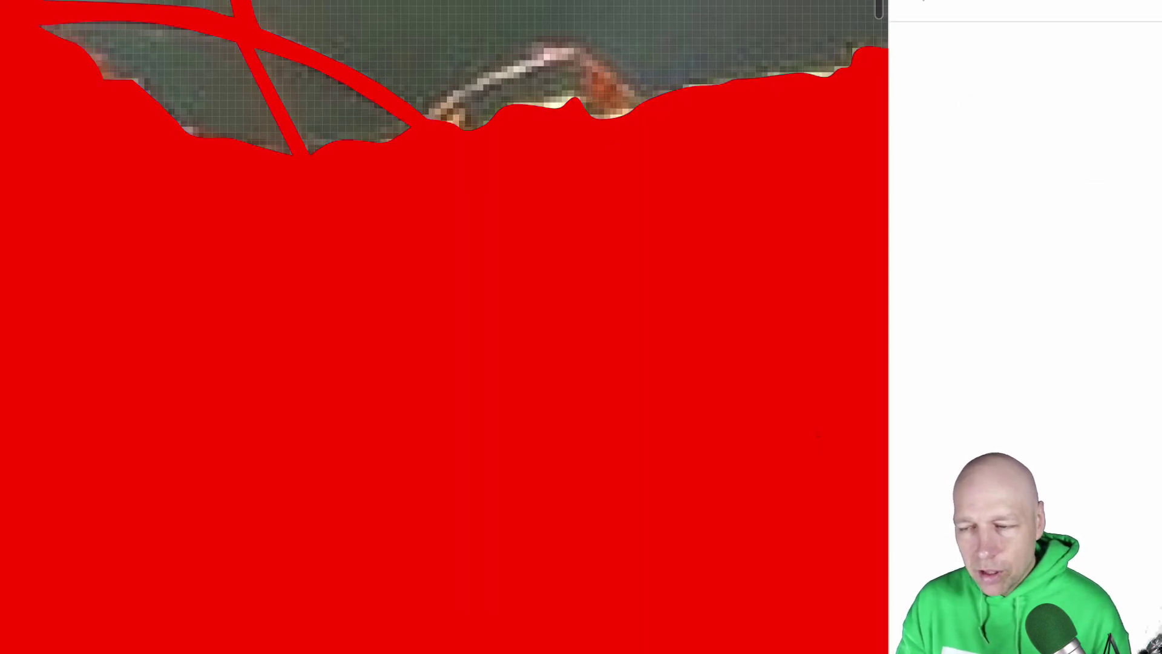
# - Review the red stump and woodpecker silhouette and unlock the r-pTI_dAU4I photo layer
pyautogui.scroll(-6, 666, 3)
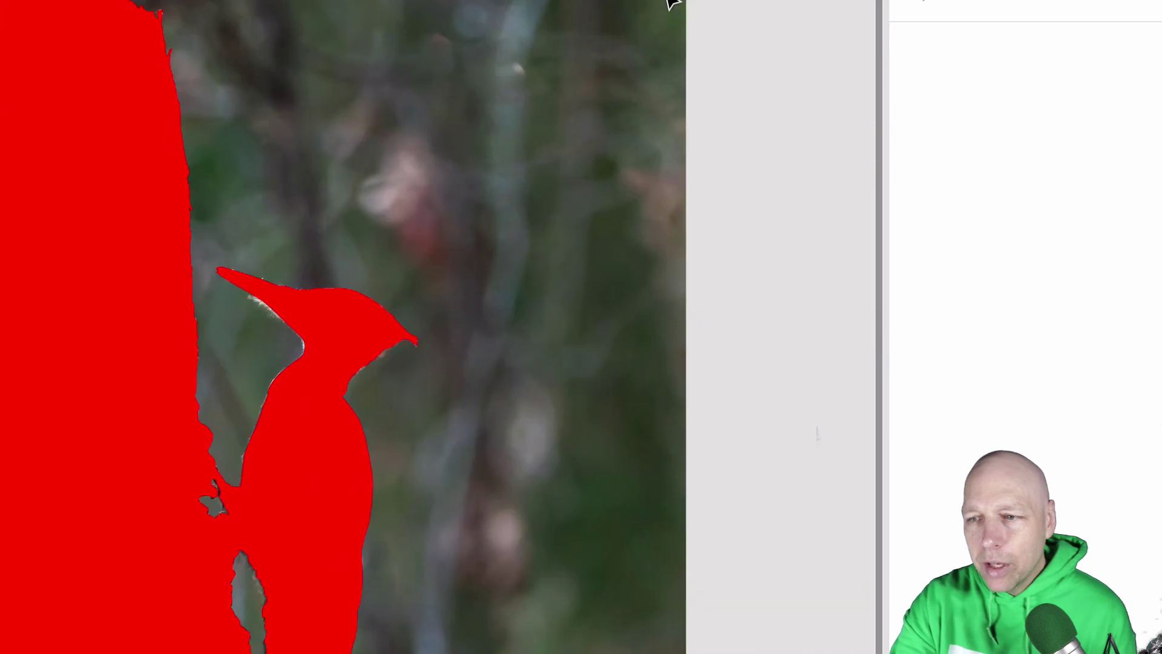
pyautogui.scroll(-3, 671, 3)
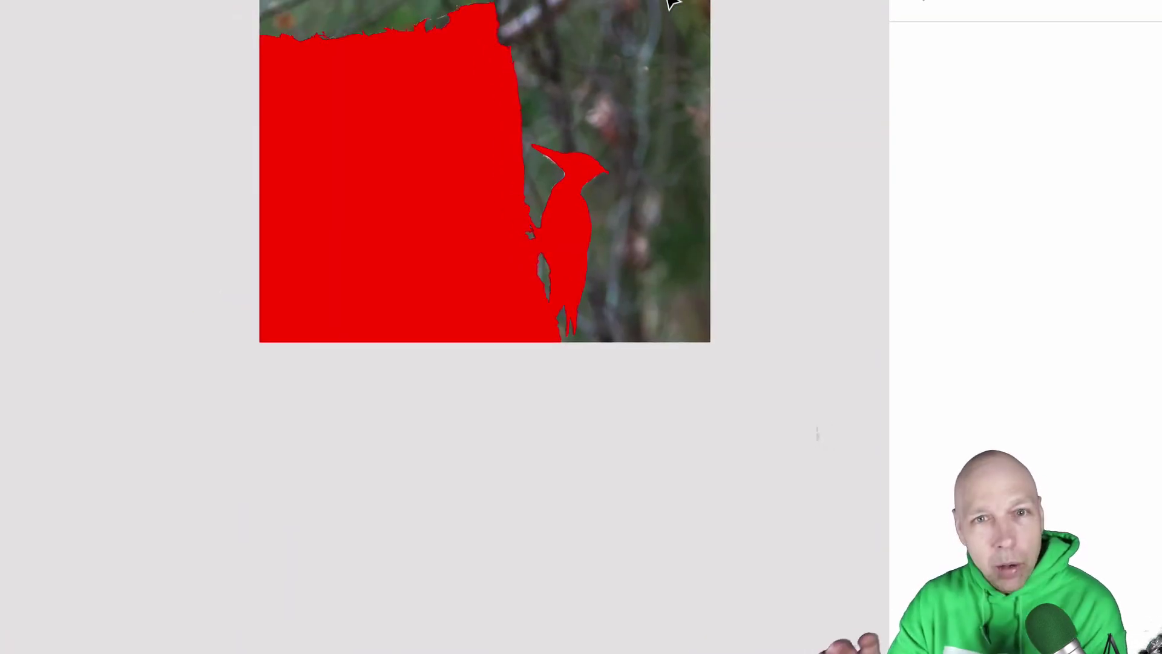
pyautogui.scroll(5, 670, 3)
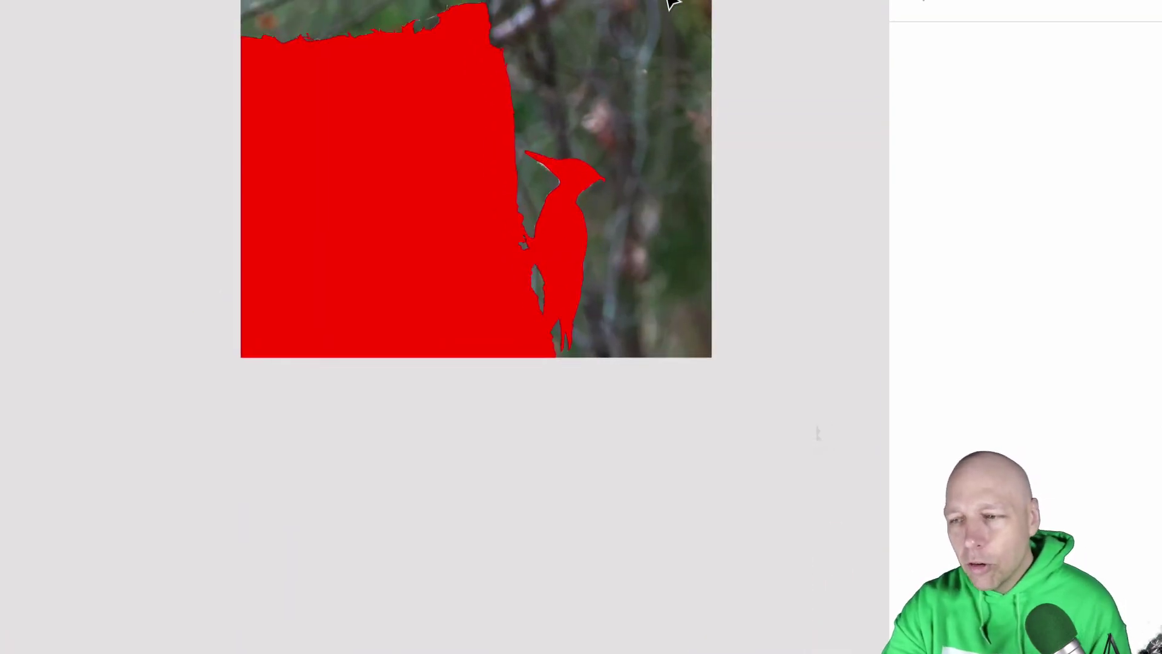
pyautogui.scroll(-2, 671, 3)
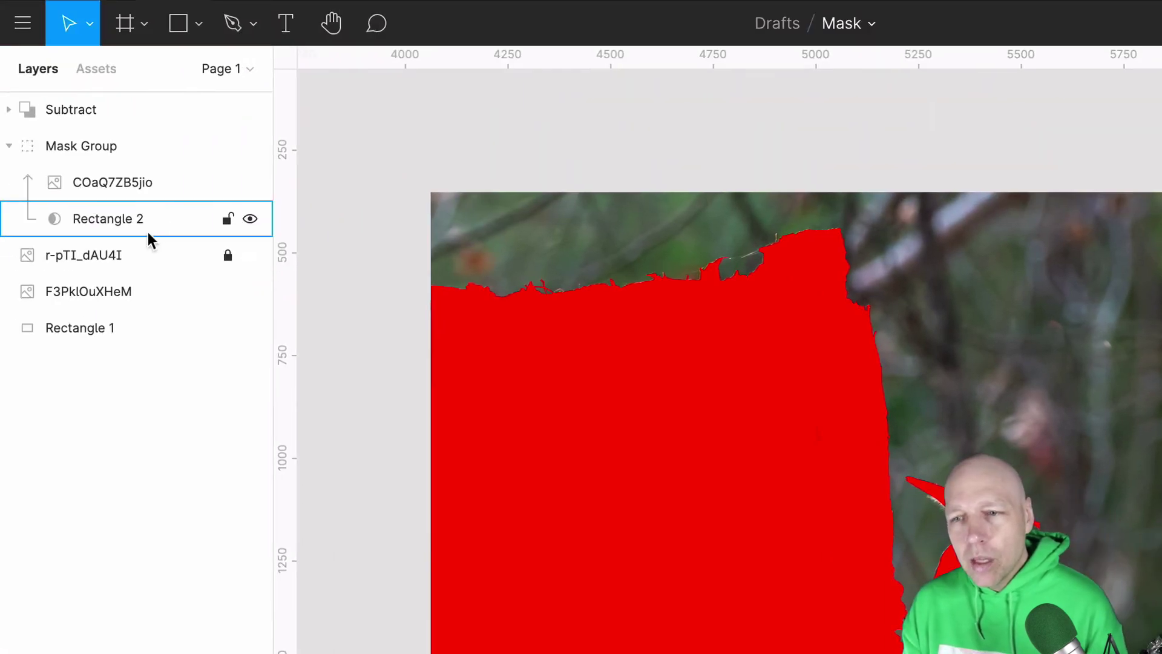
pyautogui.click(229, 256)
# - Try moving the r-pTI_dAU4I photo out from under the red shape, and undo the move
pyautogui.click(169, 263)
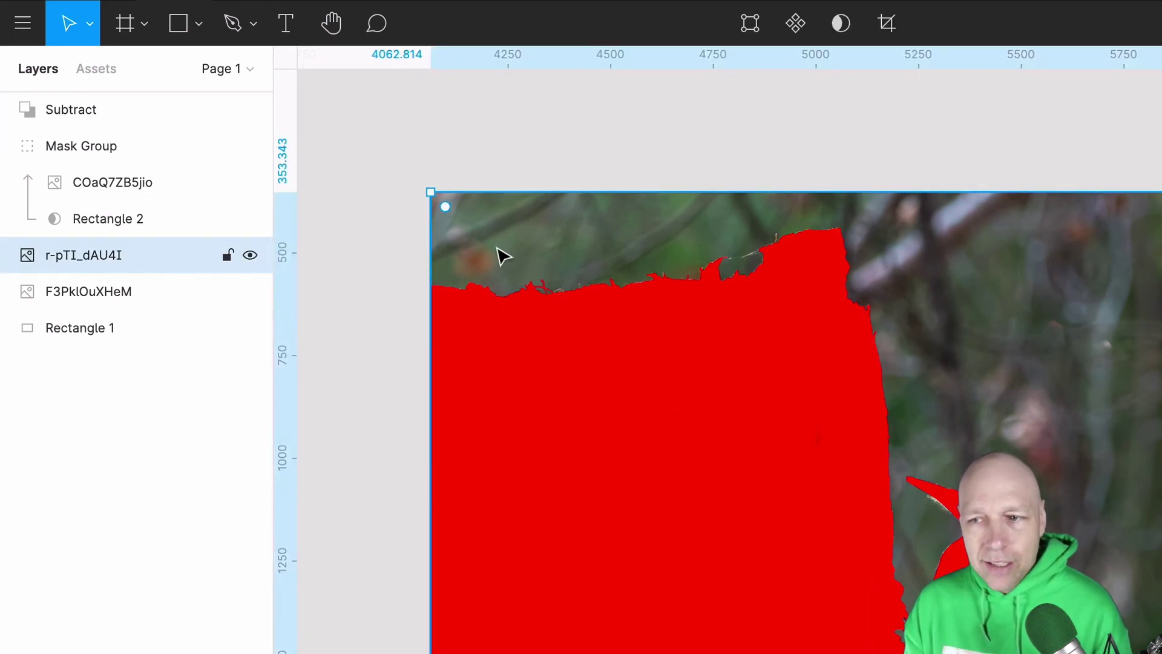
pyautogui.moveTo(507, 256); pyautogui.dragTo(787, 212)
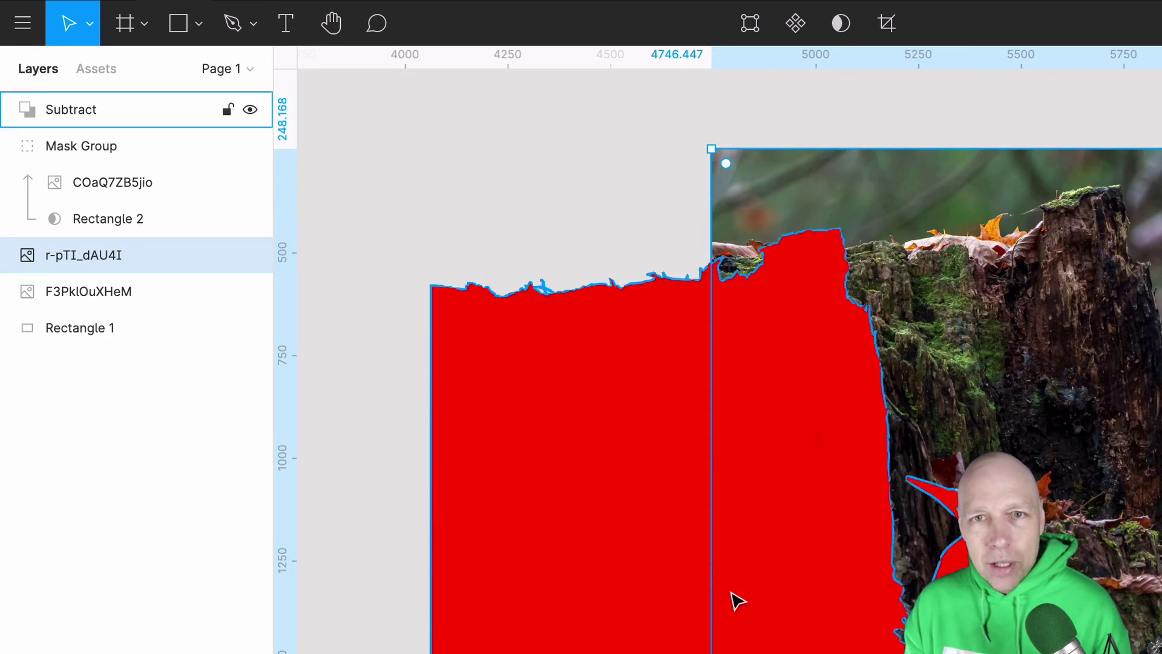
pyautogui.hotkey('ctrl', 'z')
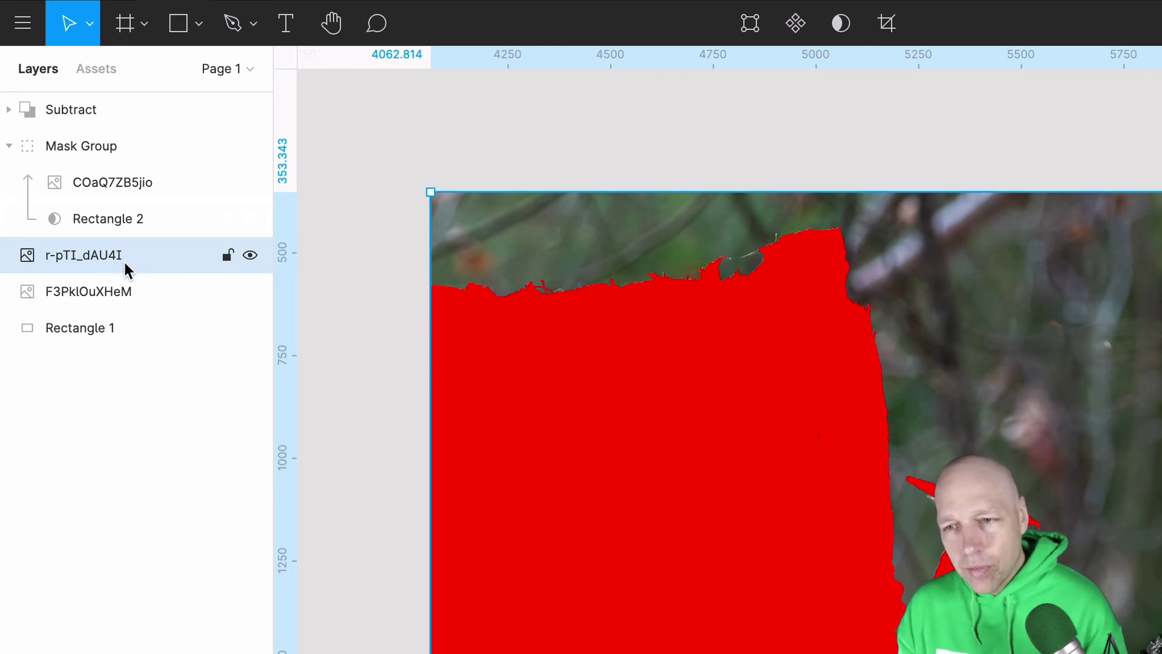
# - Move the r-pTI_dAU4I photo to the top of the layer order and rename the Subtract shape Main Mask
pyautogui.moveTo(137, 256); pyautogui.dragTo(130, 92)
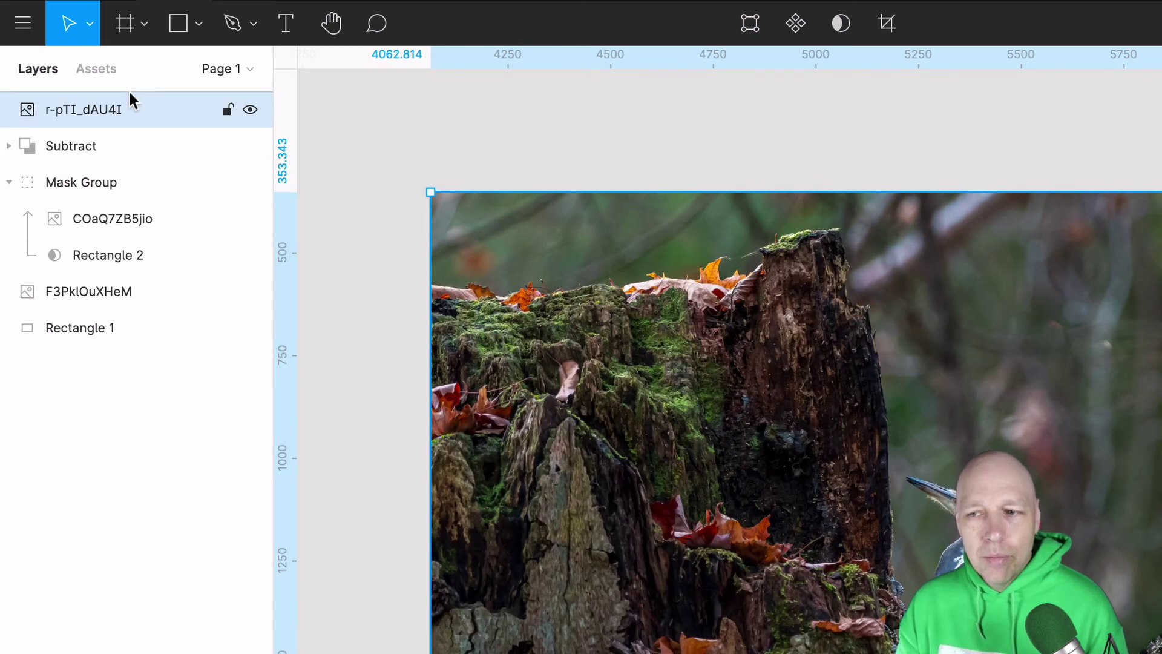
pyautogui.click(117, 147)
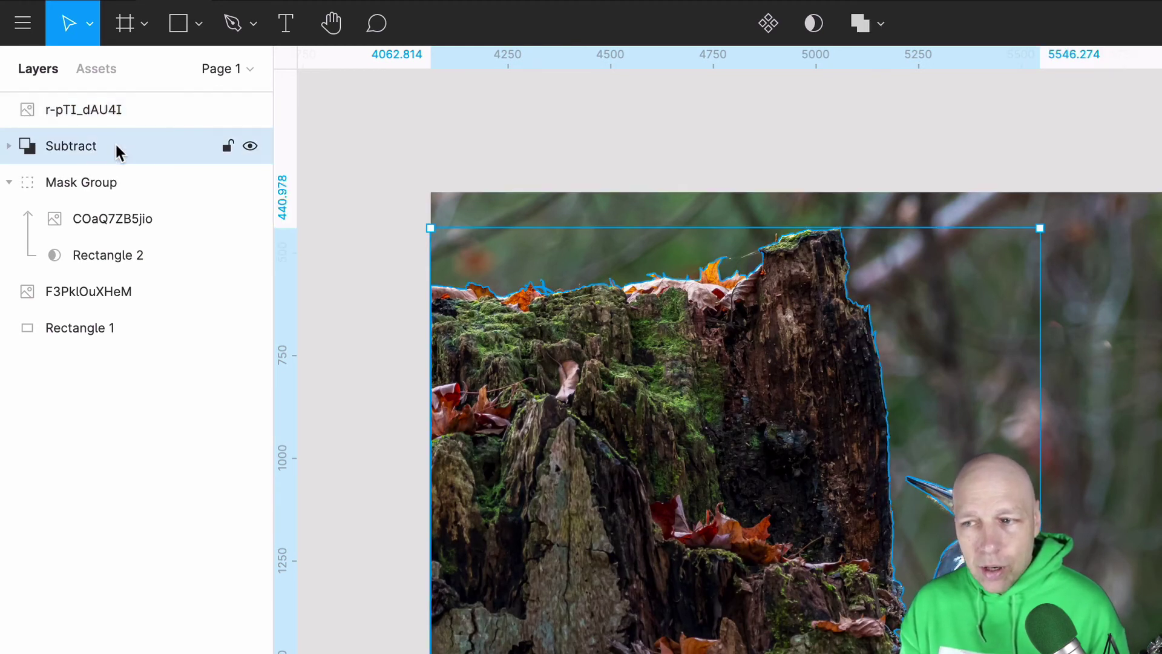
pyautogui.doubleClick(61, 143)
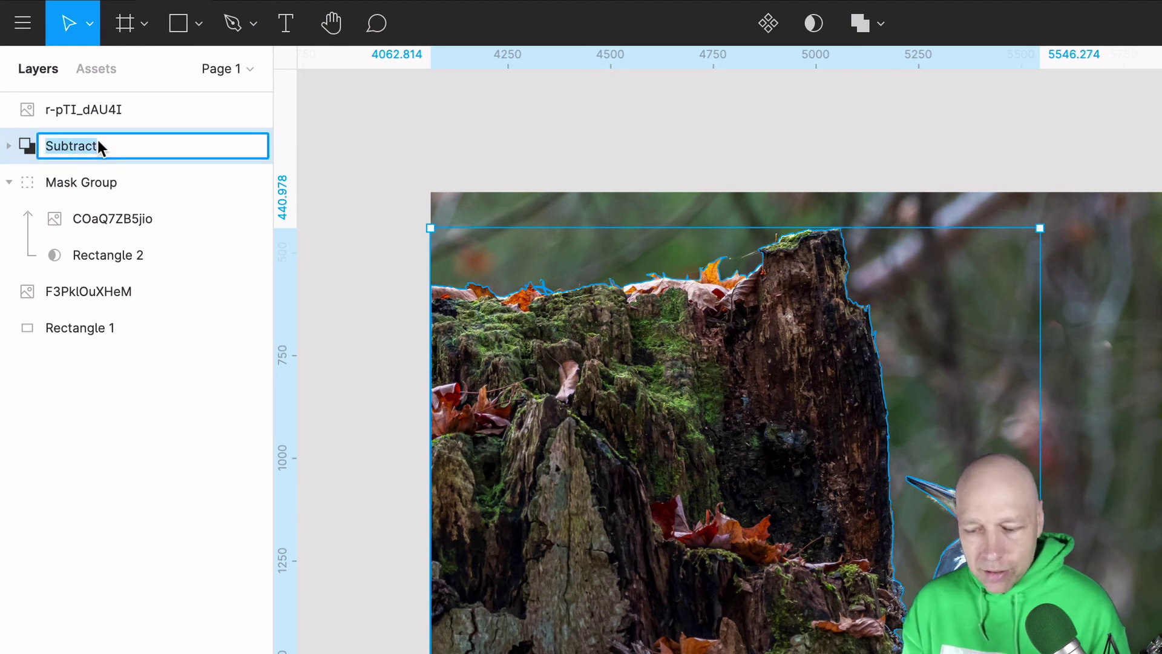
pyautogui.write('Main Mask')
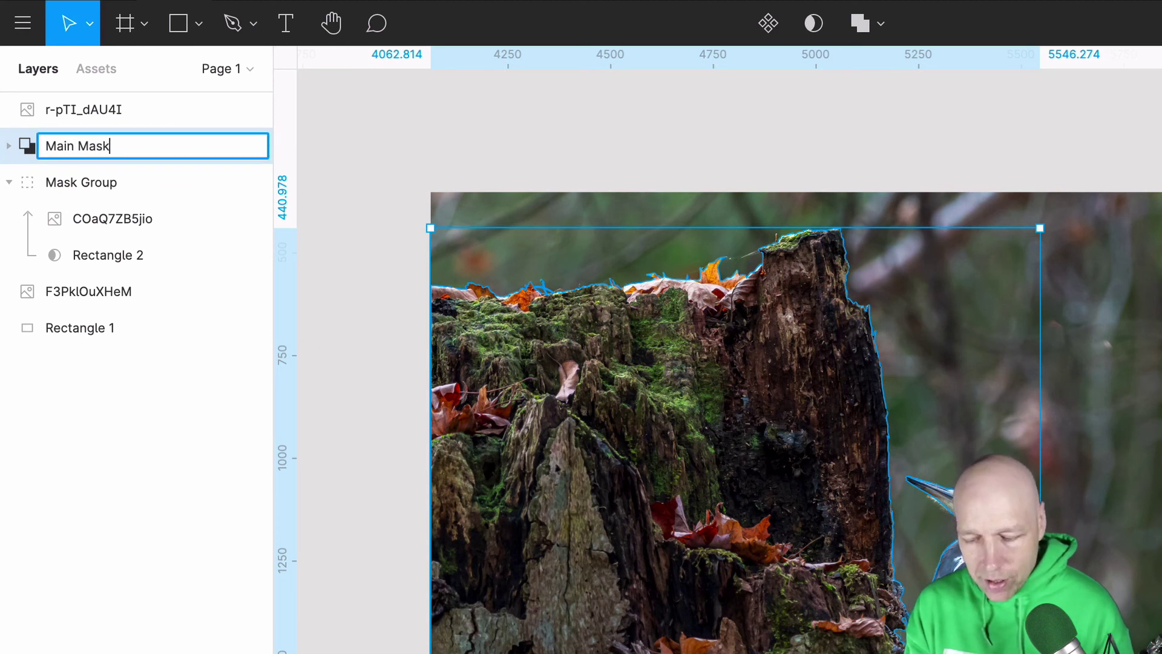
pyautogui.press('Return')
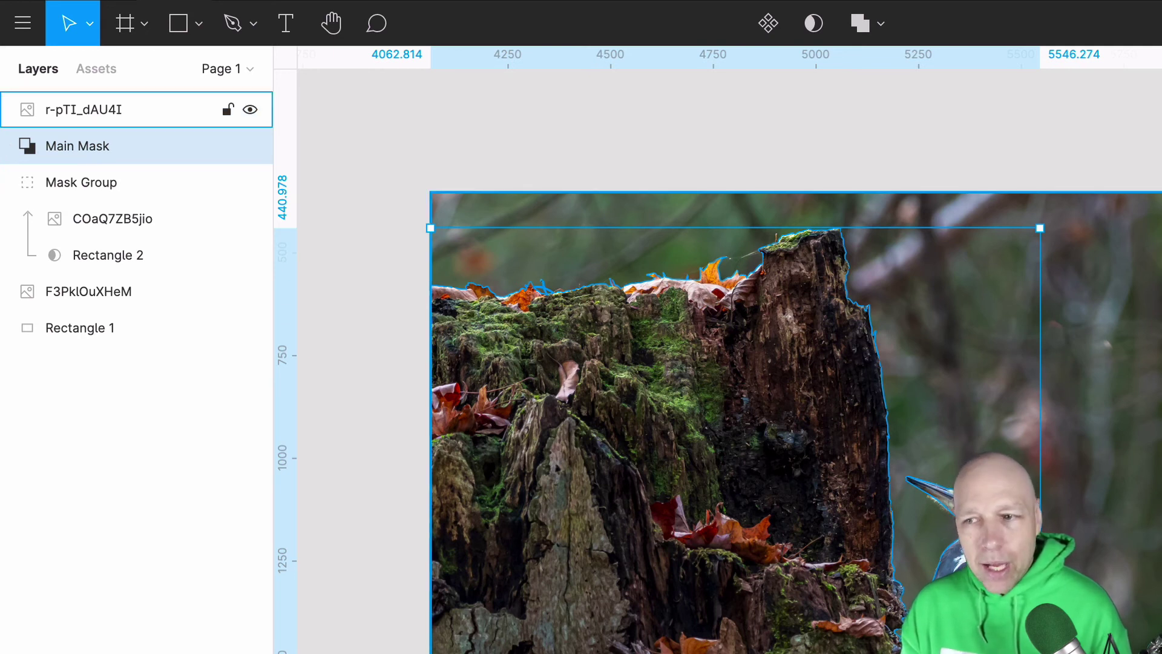
# - Mask the r-pTI_dAU4I photo with the Main Mask shape so only the stump and woodpecker show
pyautogui.keyDown('shift'); pyautogui.click(136, 106); pyautogui.keyUp('shift')
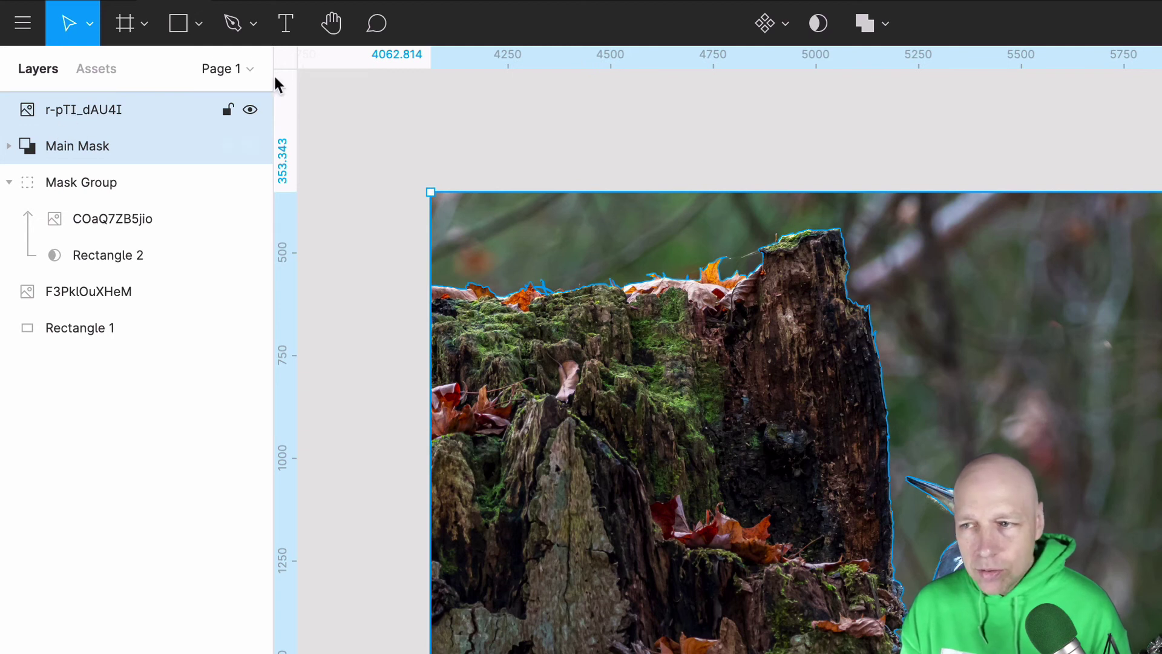
pyautogui.click(818, 24)
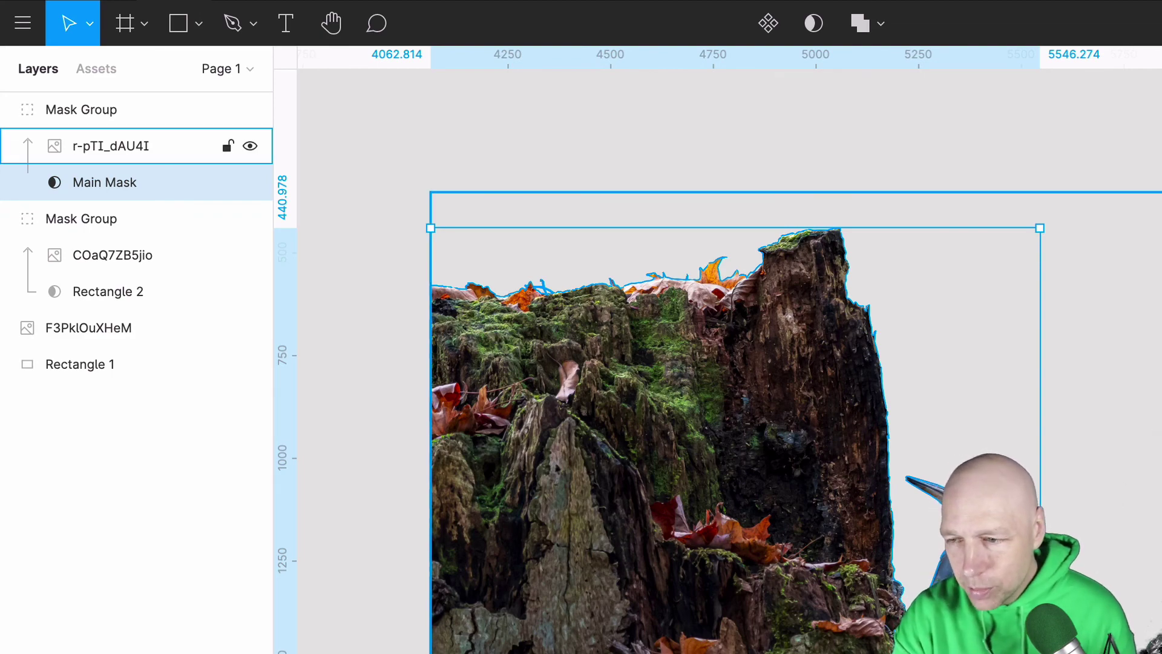
# - Examine the cutout's edges around the woodpecker's beak, the gaps at its feet, and the leaves and twigs along the stump top
pyautogui.scroll(10, 983, 531)
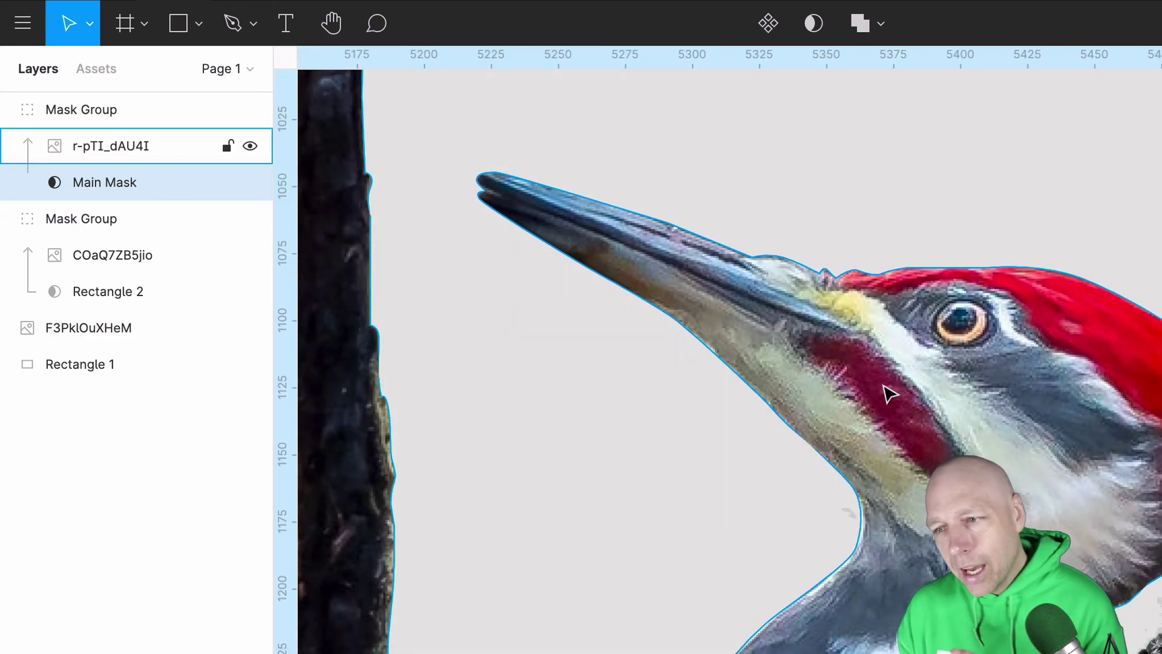
pyautogui.scroll(-15, 726, 363)
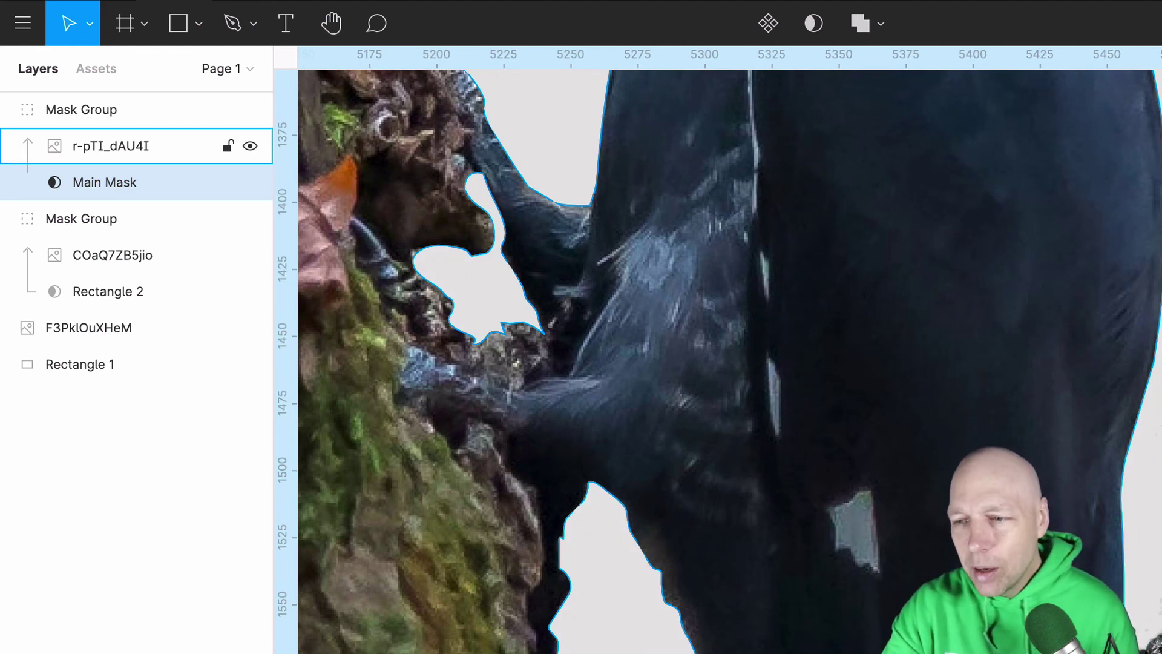
pyautogui.scroll(-6, 990, 650)
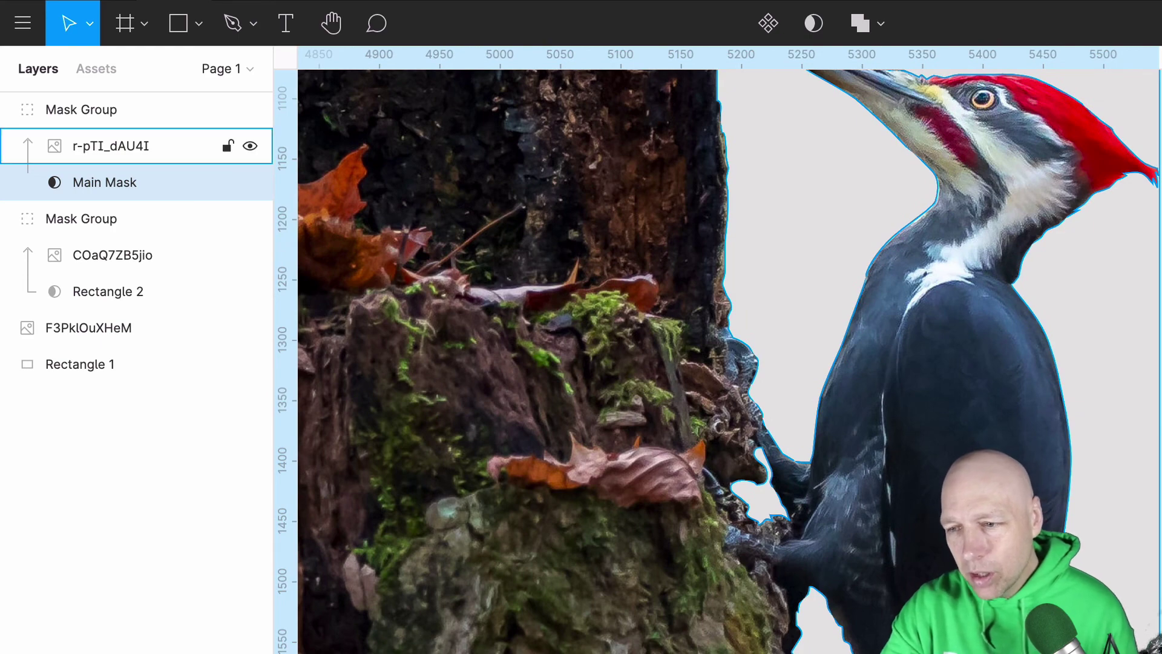
pyautogui.scroll(5, 767, 651)
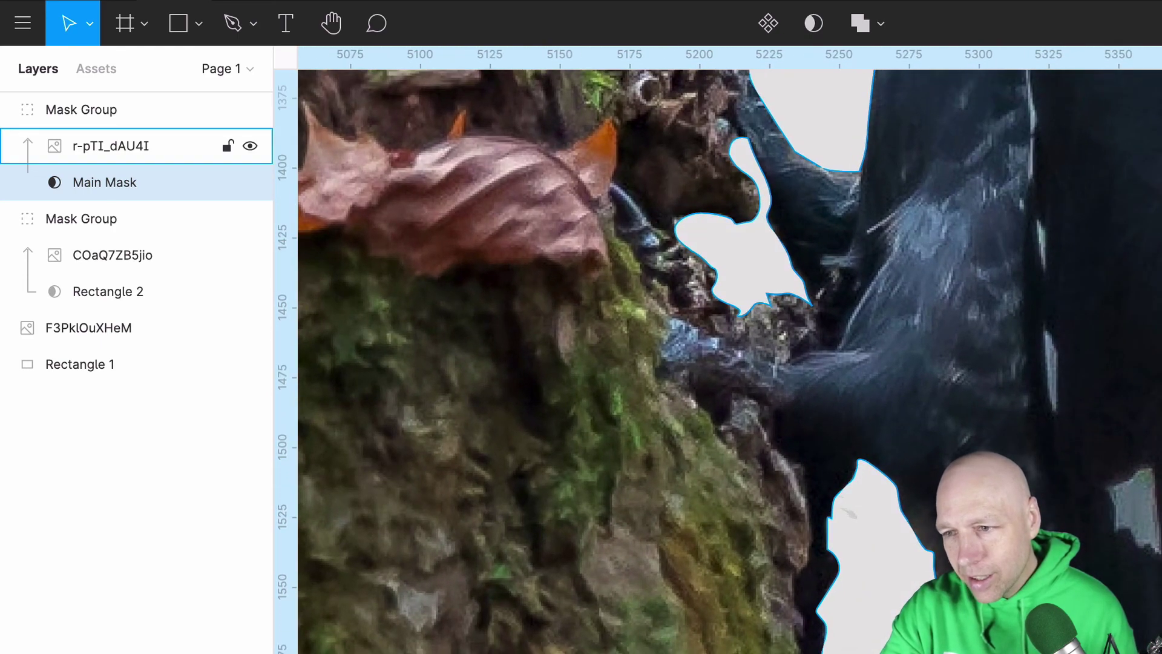
pyautogui.scroll(-6, 766, 651)
pyautogui.scroll(-5, 932, 630)
pyautogui.hscroll(-3, 932, 630)
pyautogui.scroll(2, 932, 629)
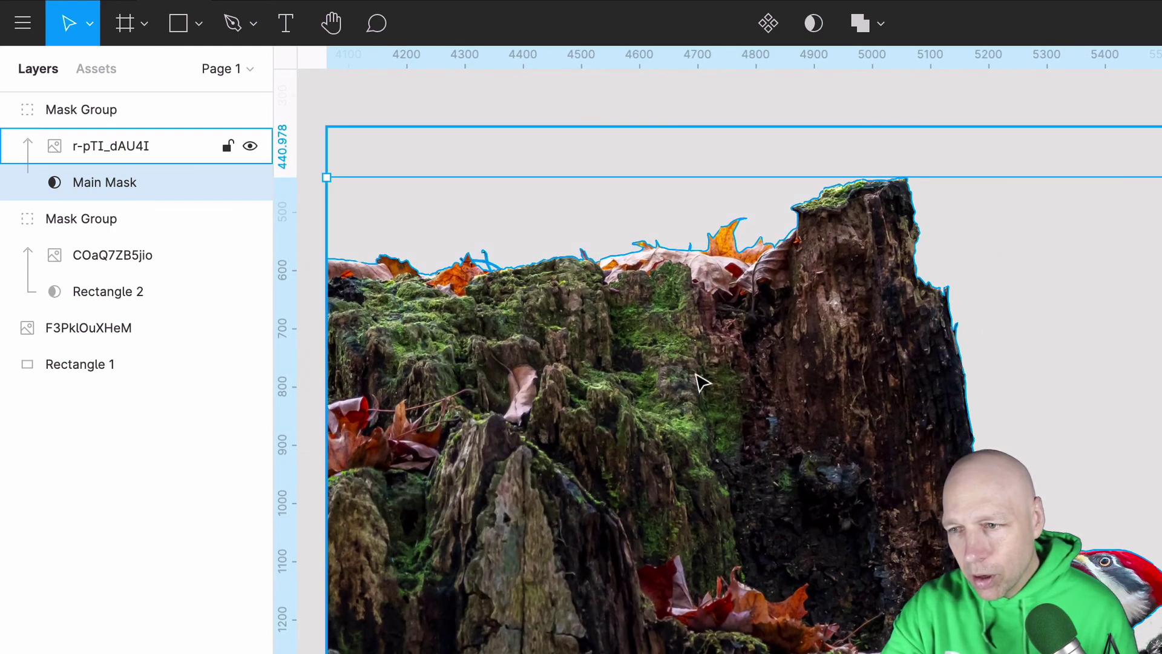
pyautogui.scroll(10, 456, 262)
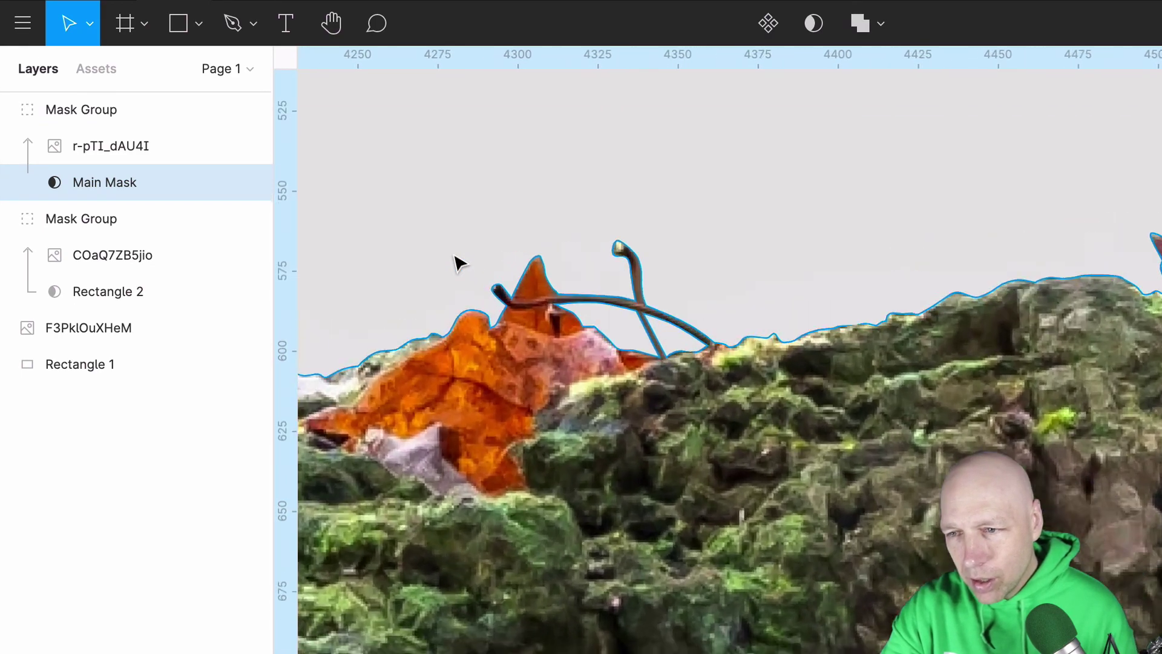
pyautogui.scroll(-10, 726, 303)
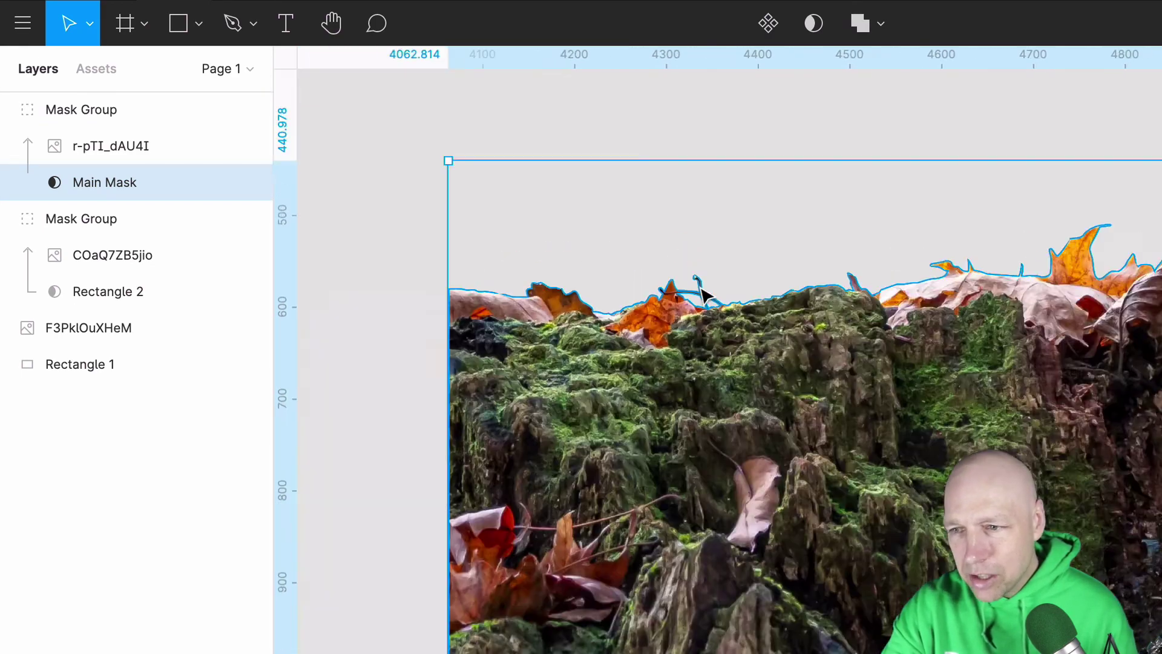
pyautogui.click(456, 295)
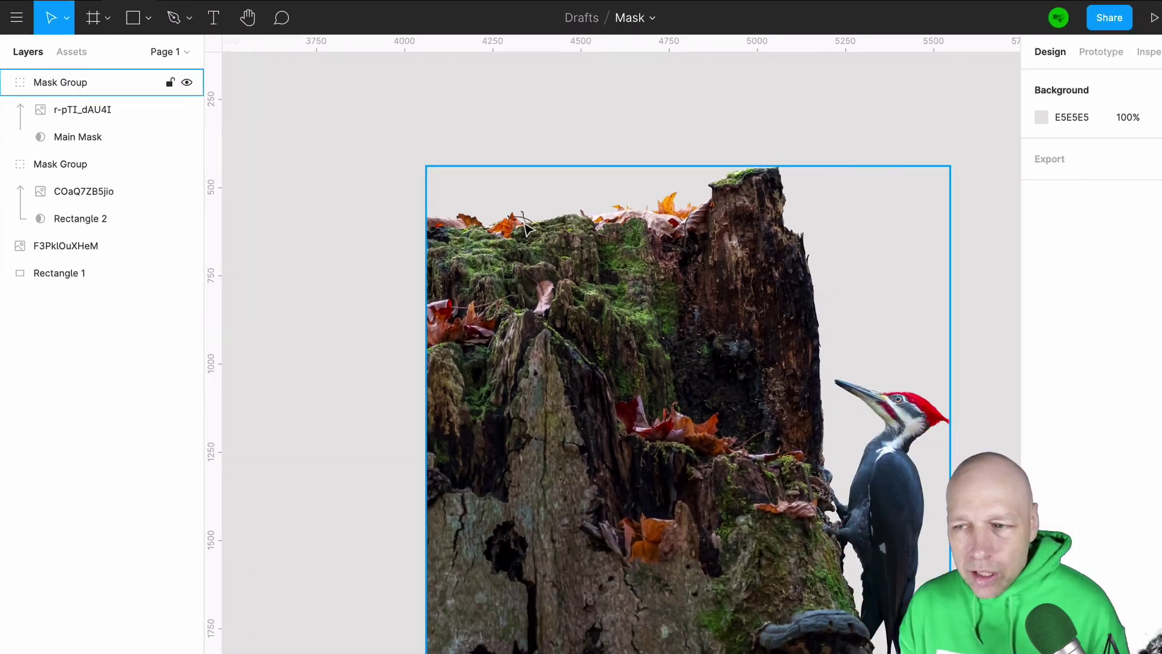
# - Move the masked stump and woodpecker group across the canvas to about X 4029, Y 344
pyautogui.moveTo(700, 298); pyautogui.dragTo(917, 385)
pyautogui.moveTo(653, 279); pyautogui.dragTo(597, 184)
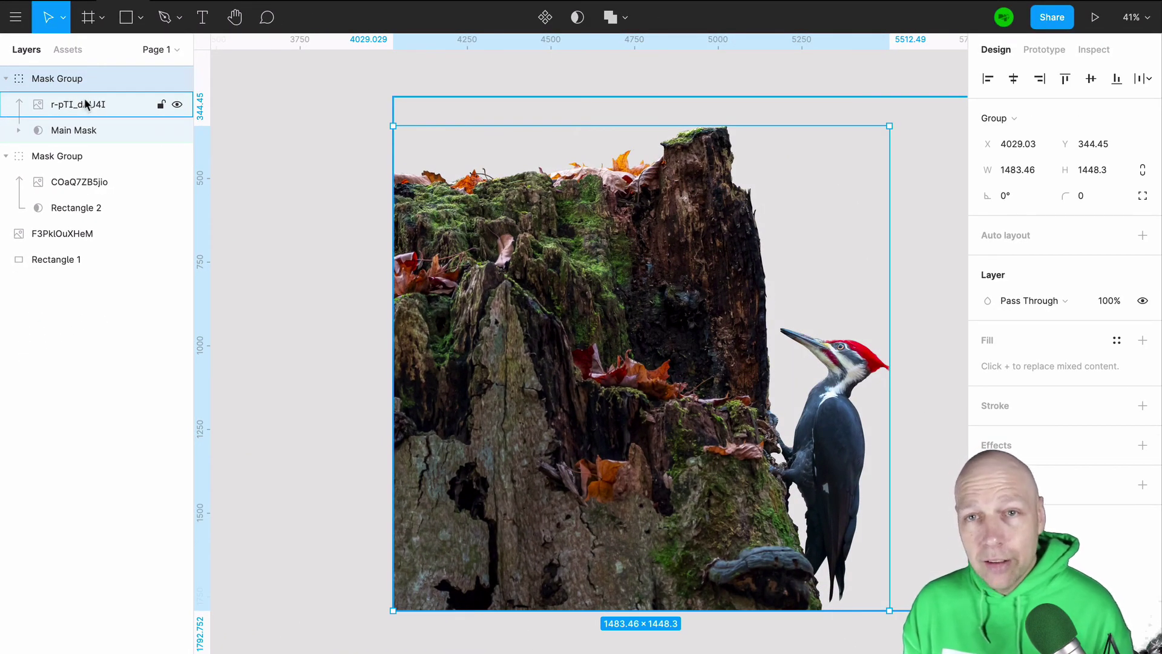
pyautogui.keyDown('ctrl'); pyautogui.scroll(-5, 350, 190); pyautogui.keyUp('ctrl')
pyautogui.keyDown('ctrl'); pyautogui.scroll(5, 349, 190); pyautogui.keyUp('ctrl')
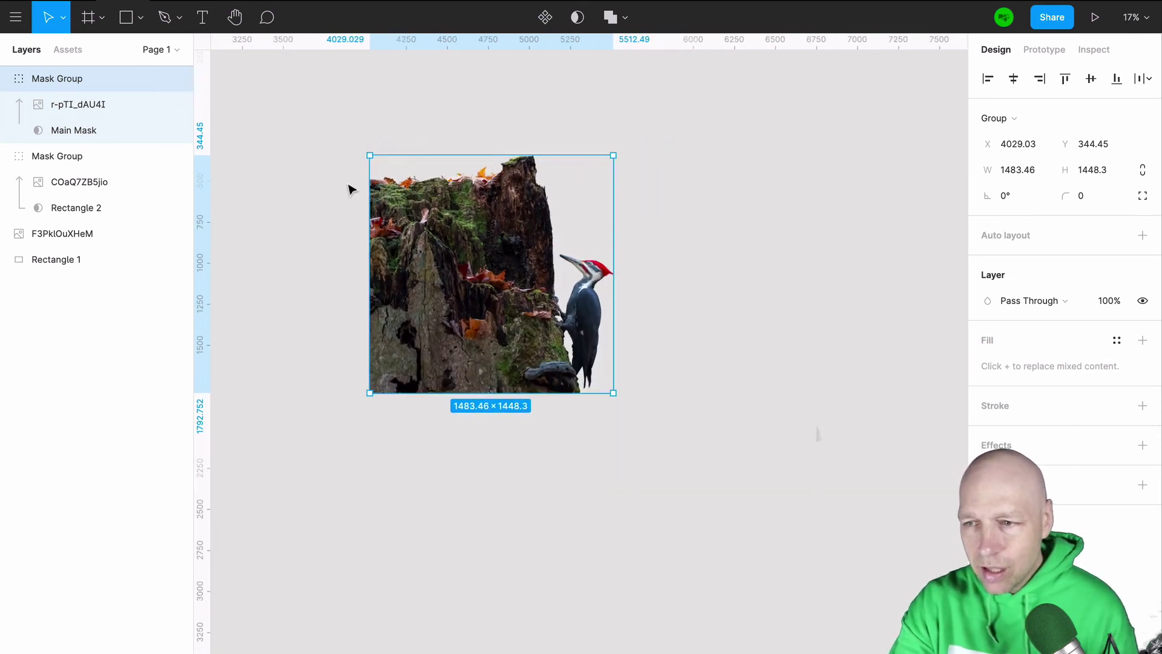
pyautogui.scroll(1, 349, 190)
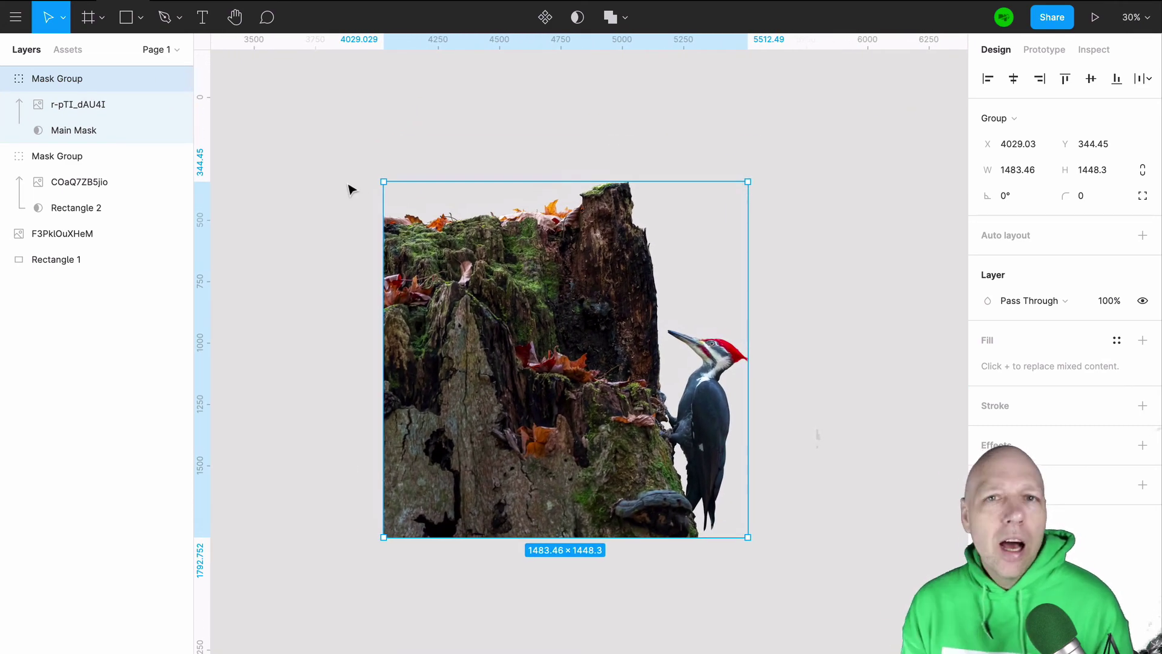